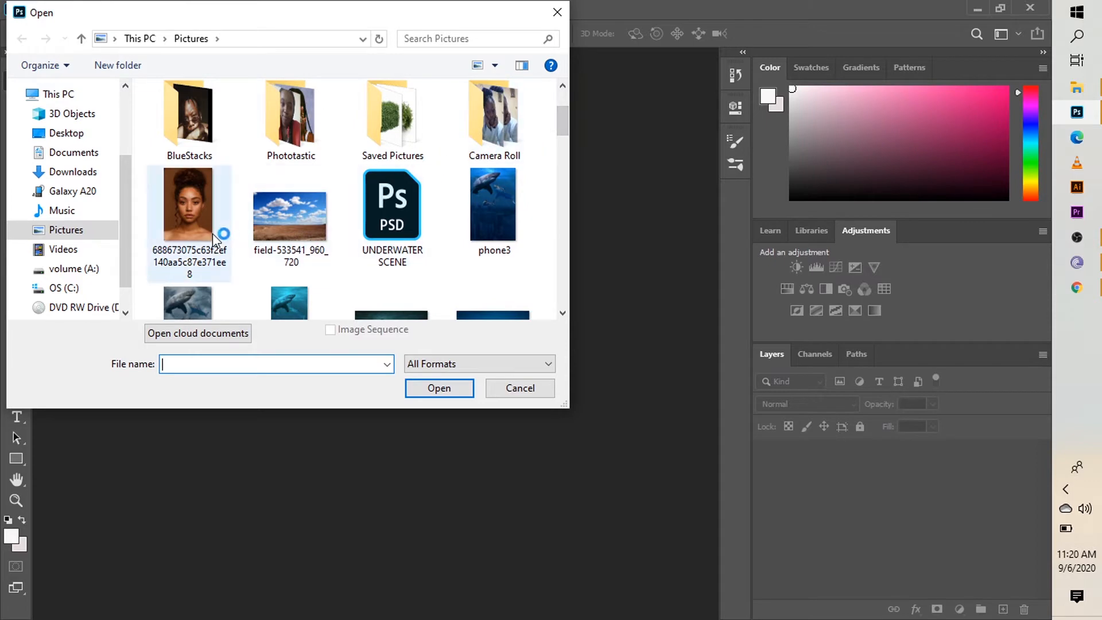
Open the portrait photo and field-533541_960_720 from the Pictures folder, then show the portrait document.
click(212, 233)
ctrl+click(257, 232)
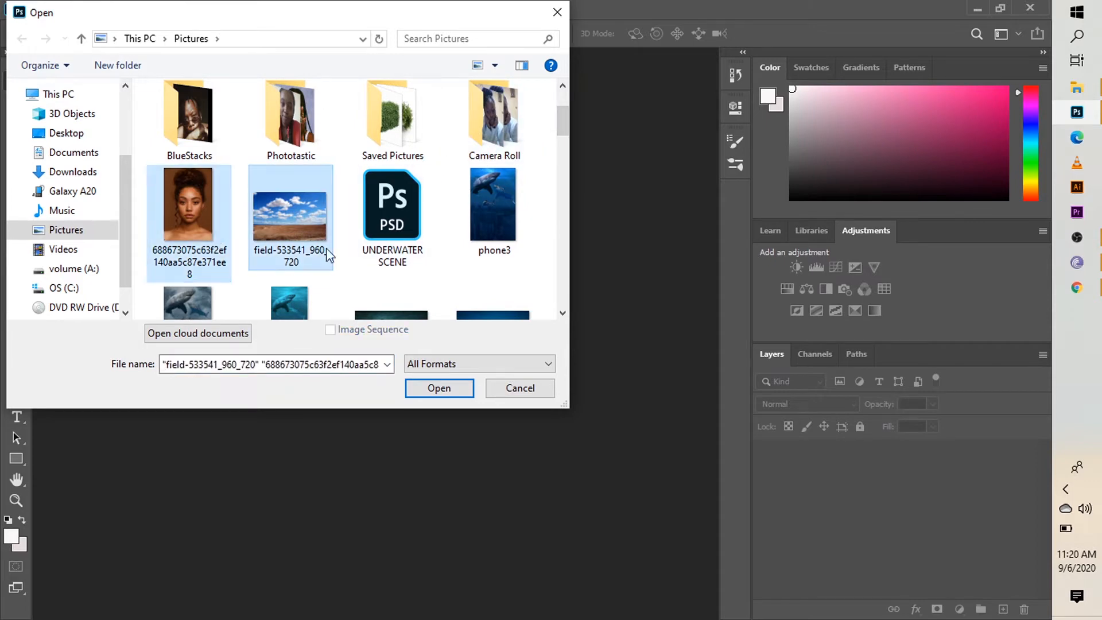
click(431, 389)
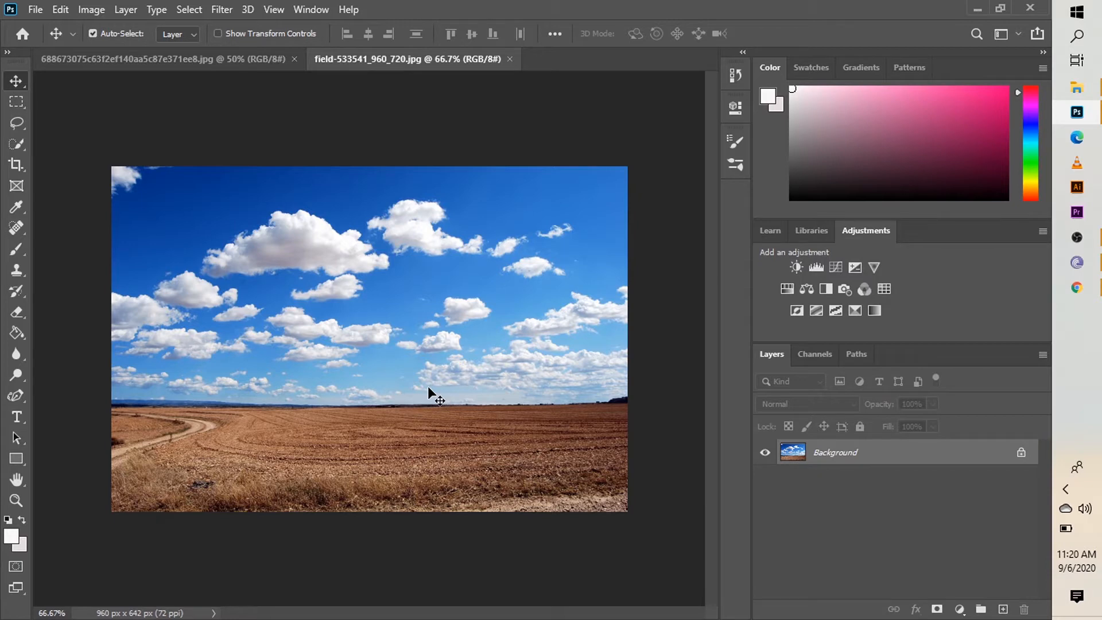
click(180, 63)
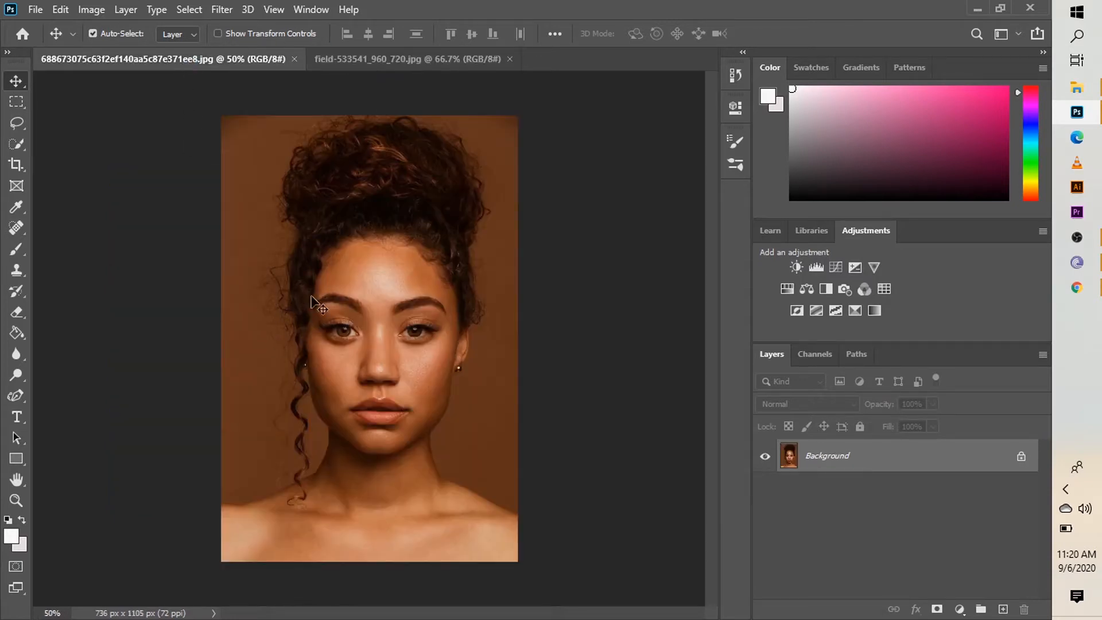
Create a new 1920 x 1080 px document at 300 ppi from the recent custom preset.
click(37, 5)
click(37, 8)
click(36, 8)
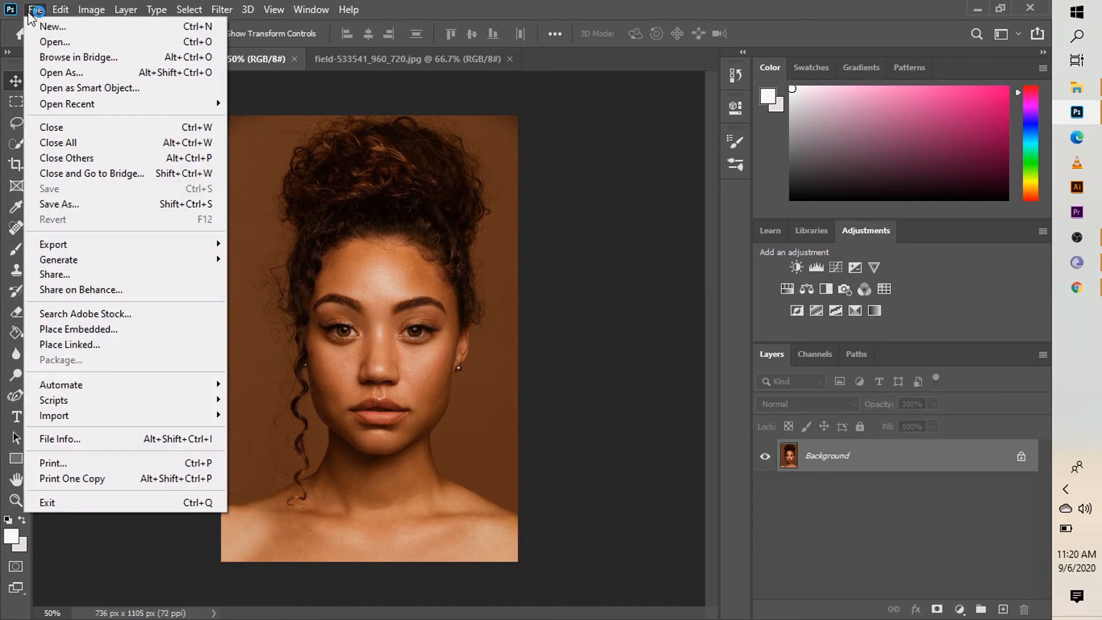
click(40, 24)
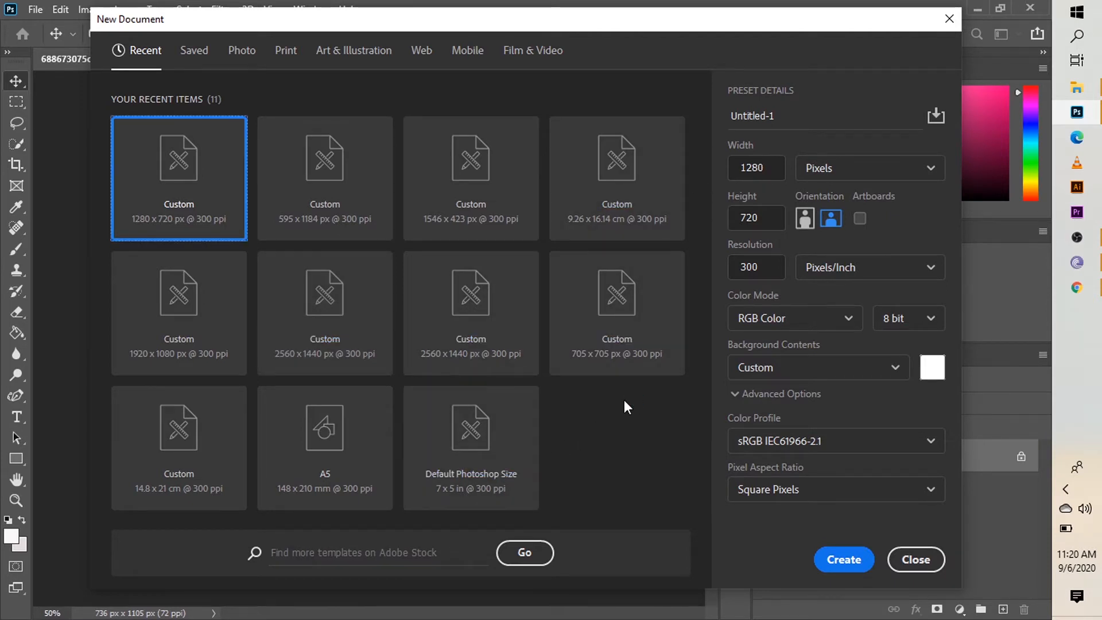
click(199, 354)
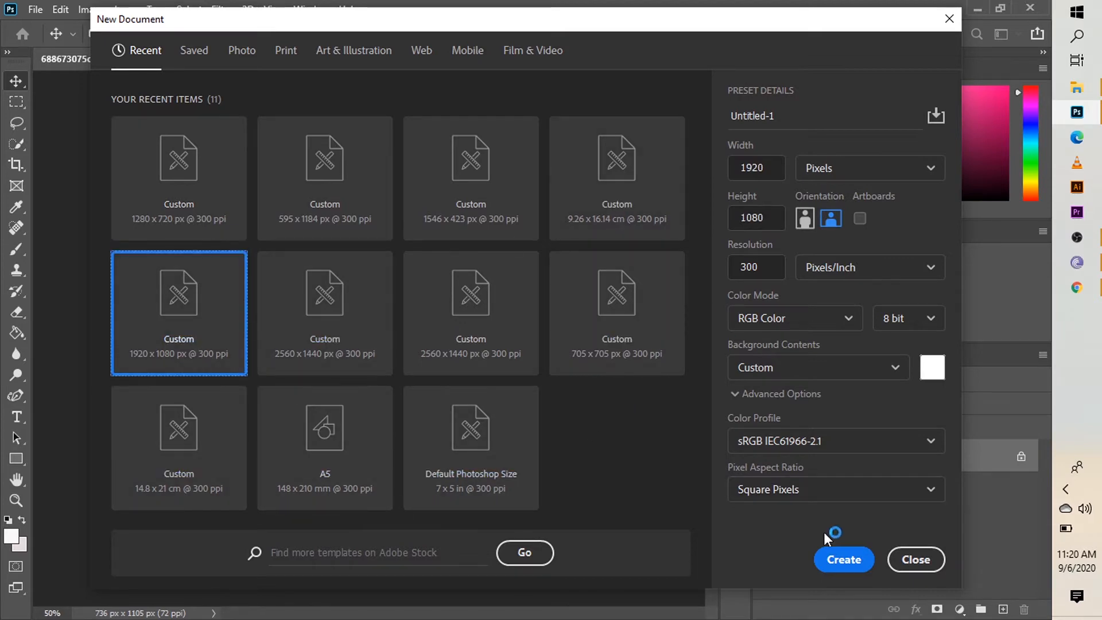
click(841, 560)
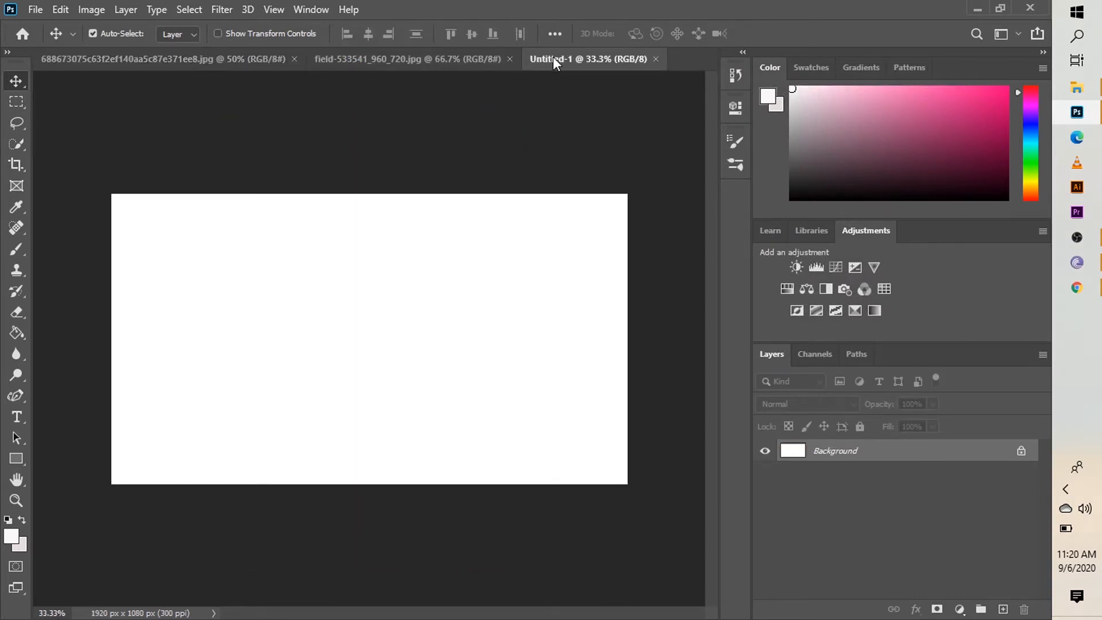
Return to the portrait document and activate the Quick Selection tool.
click(191, 57)
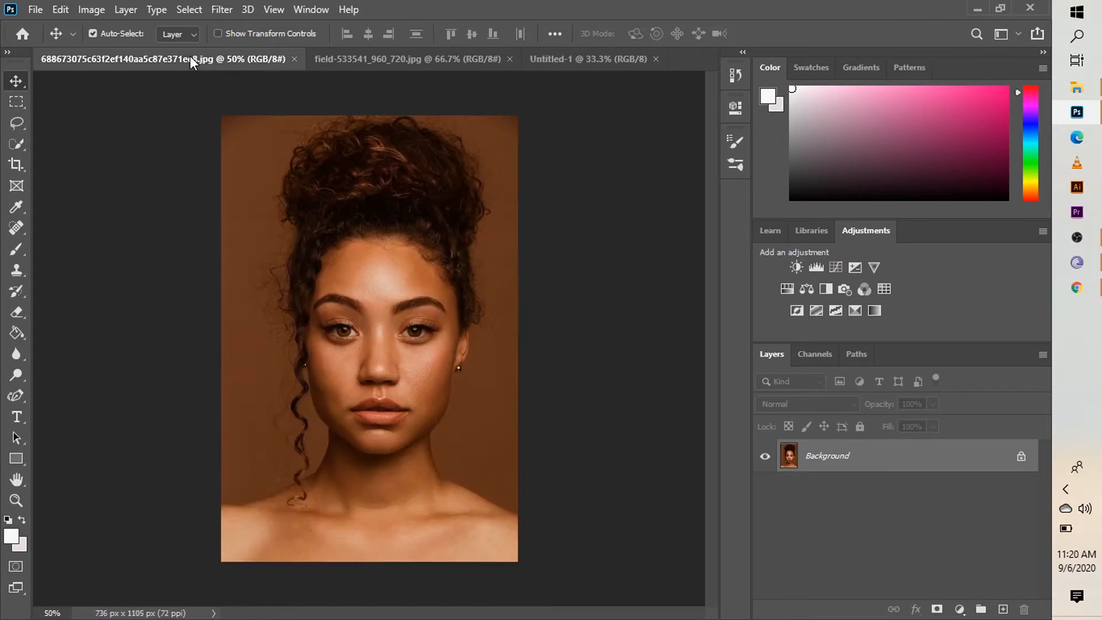
click(17, 144)
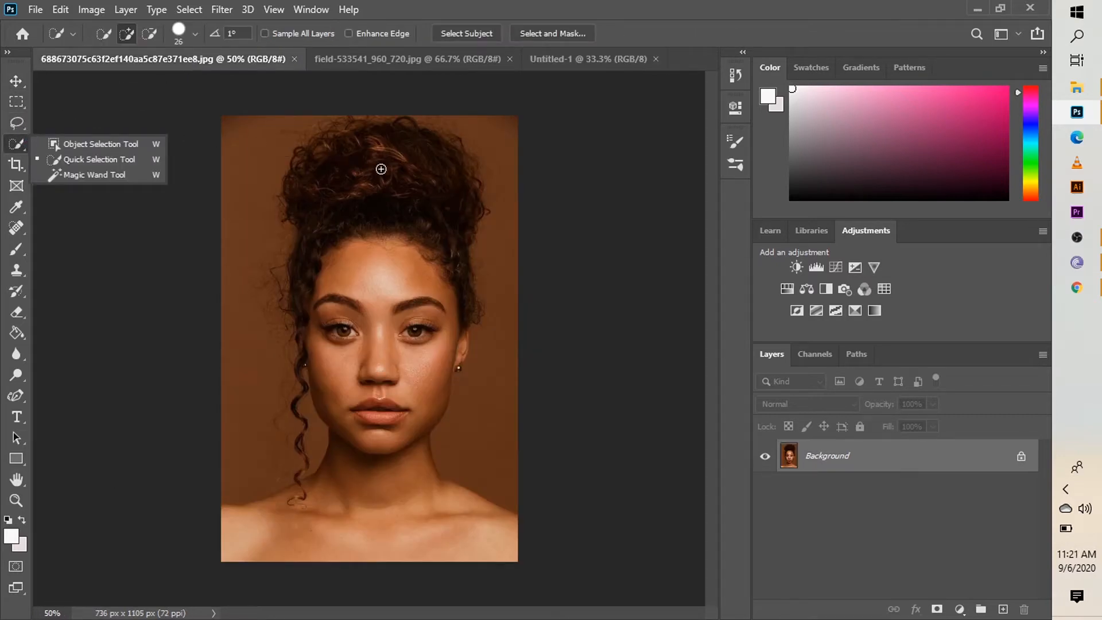
click(381, 169)
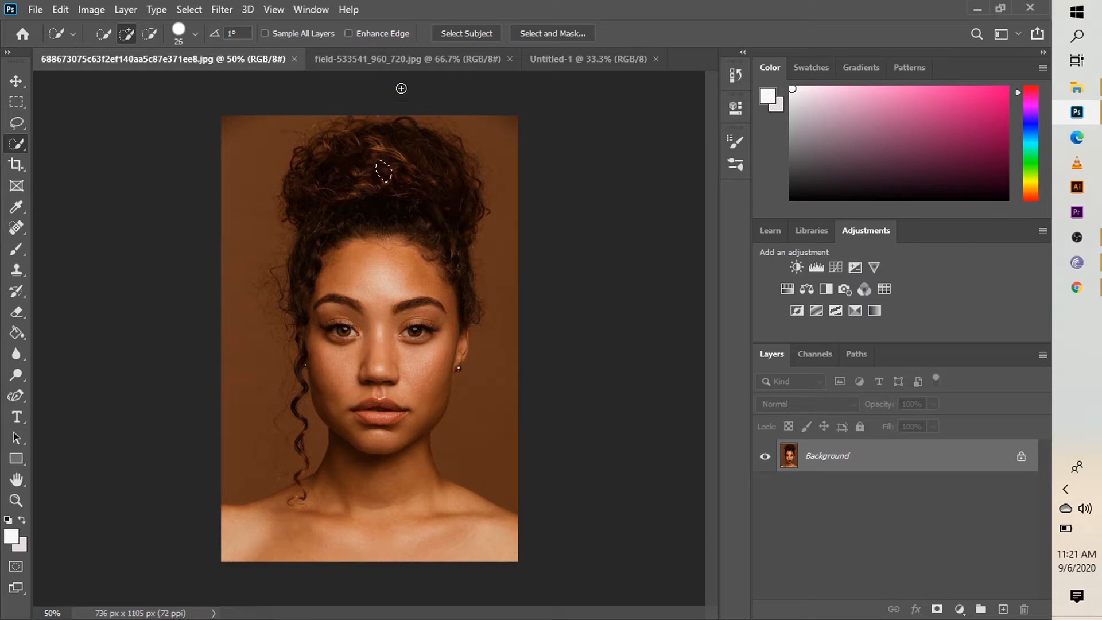
mouse_move(385, 131)
mouse_down()
mouse_move(360, 231)
mouse_move(359, 264)
mouse_move(382, 275)
mouse_up()
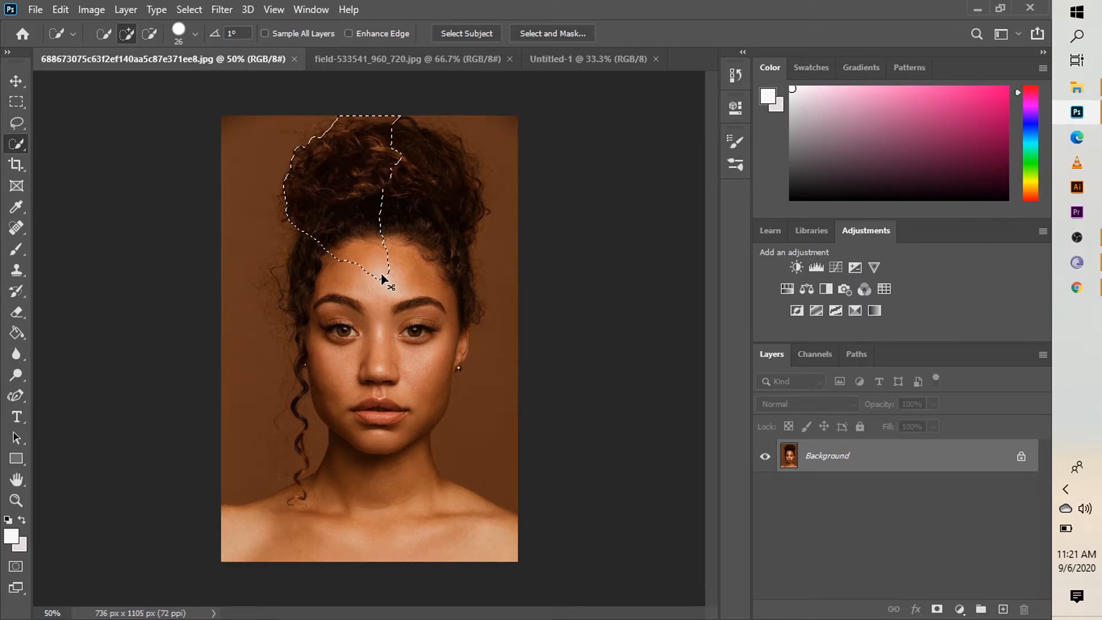
key(ctrl+d)
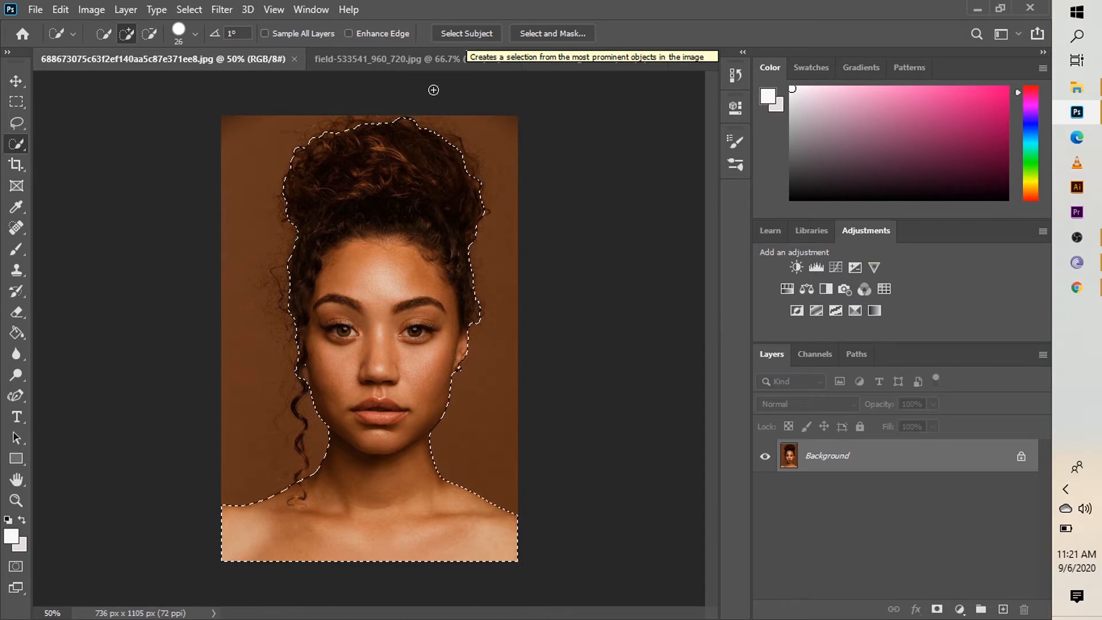
Select the woman with Select Subject, enter Select and Mask, and set the Refine Edge Brush size to 23 px.
click(549, 34)
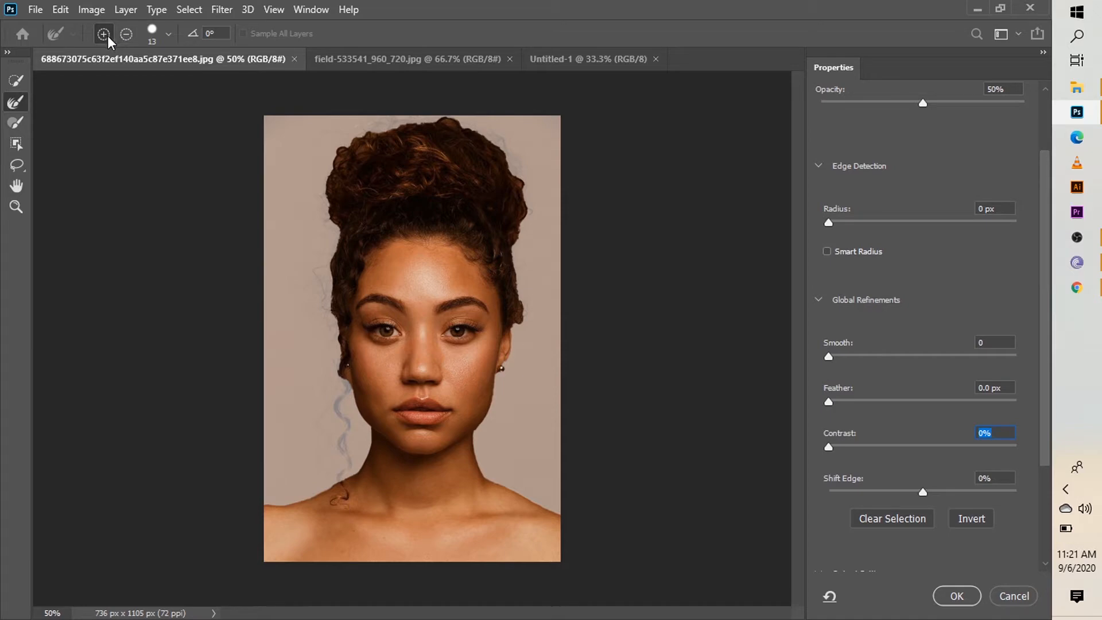
click(168, 35)
click(96, 74)
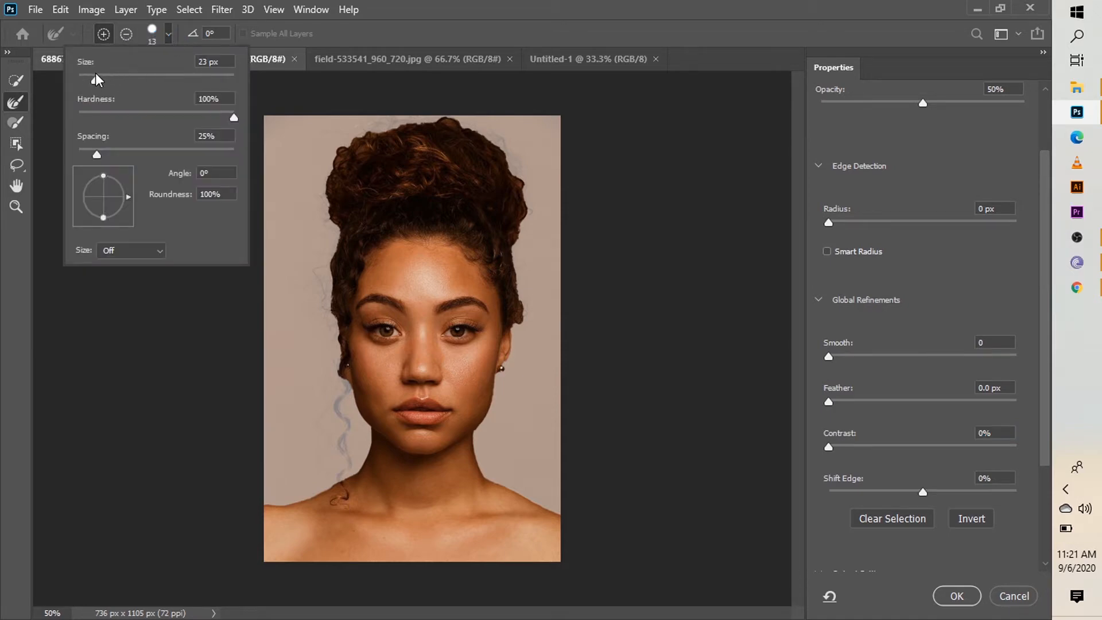
click(620, 100)
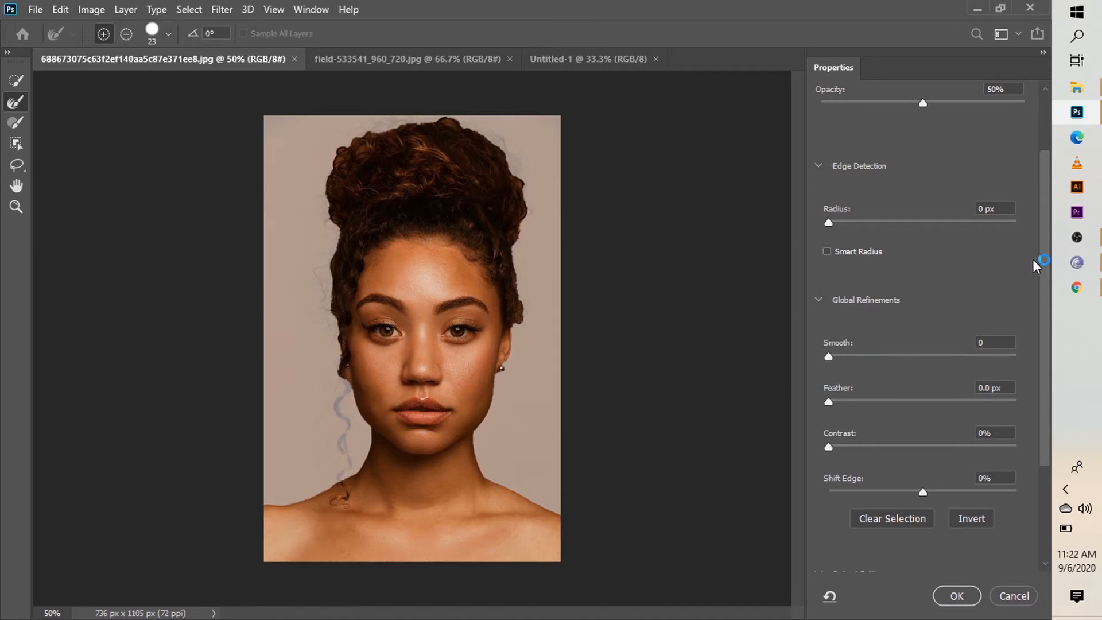
Keep the On White view mode for the mask preview and set its opacity to 30%.
drag(1047, 267, 1042, 194)
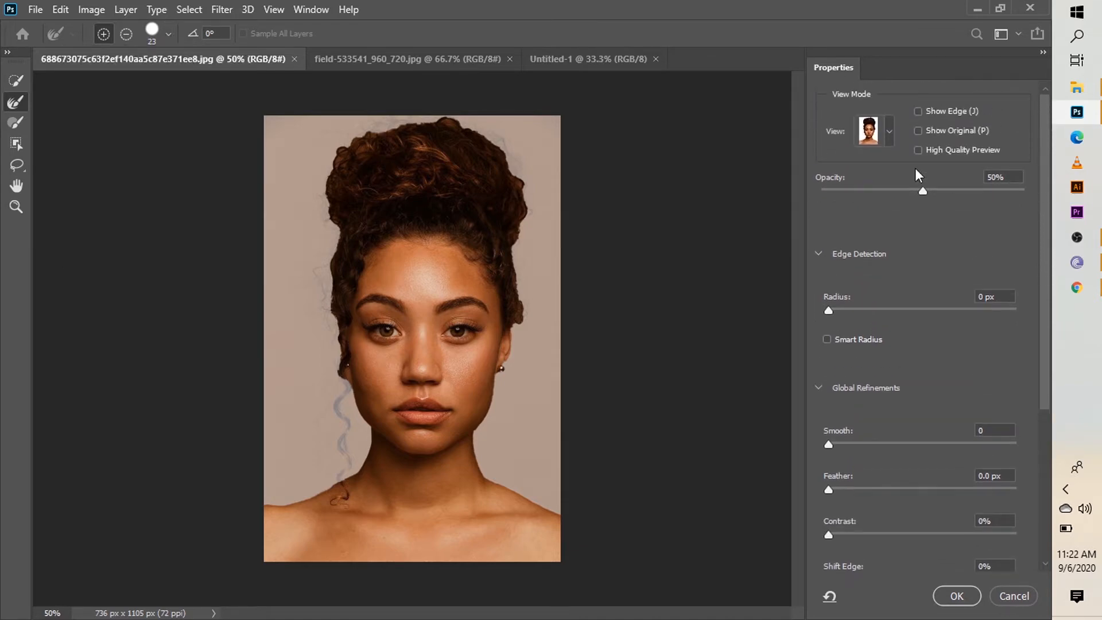
click(890, 126)
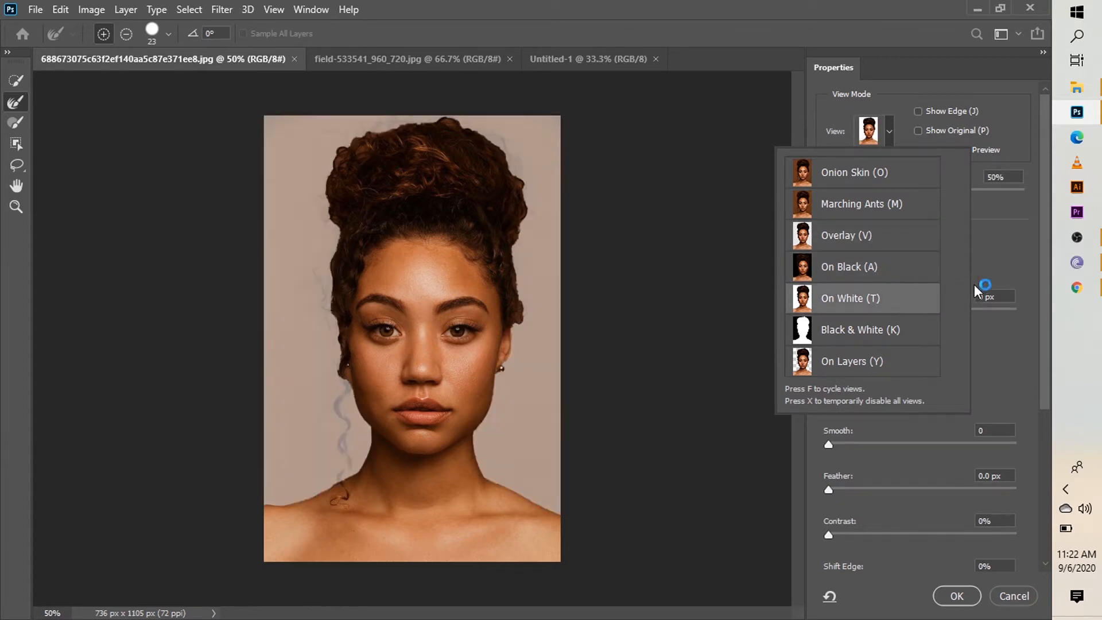
click(1014, 246)
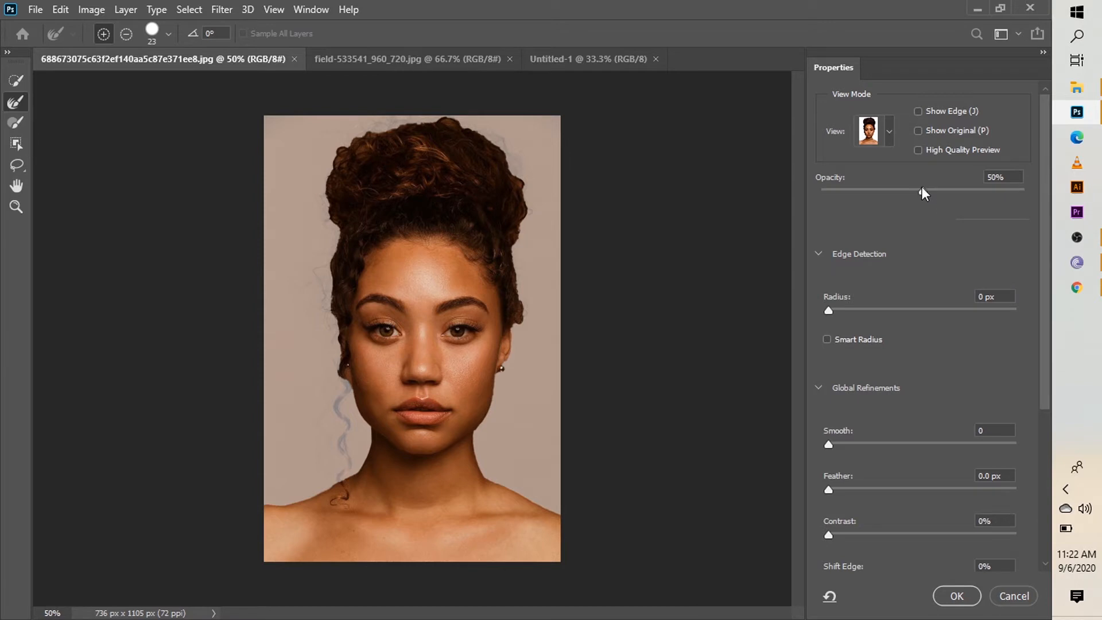
drag(921, 188, 882, 189)
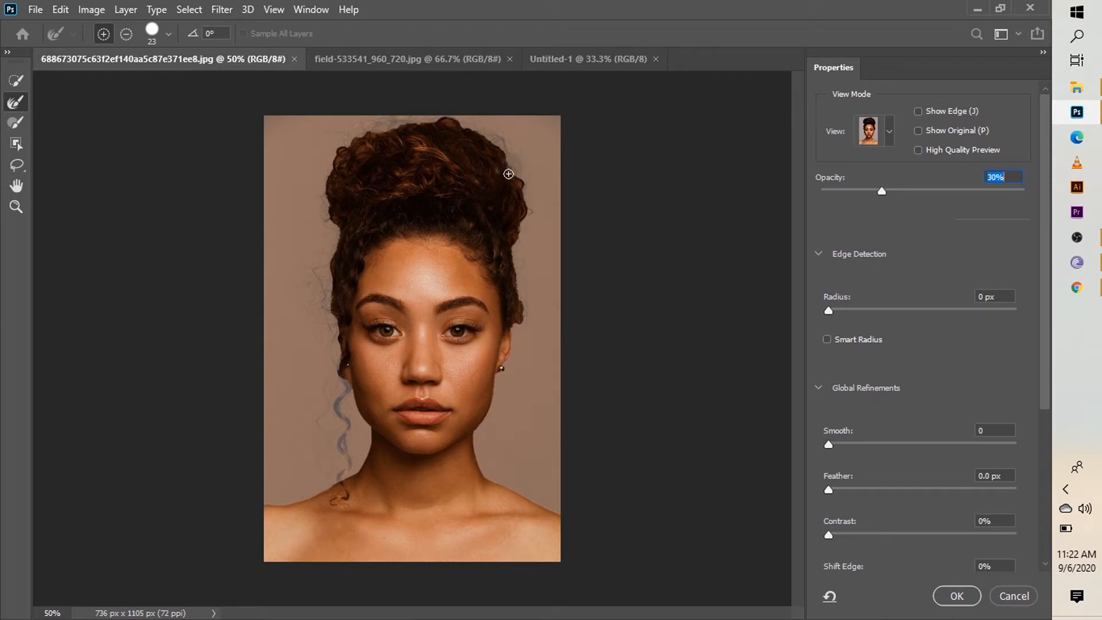
Refine the mask along the hair around the bun and side curls with the Refine Edge Brush, and lower the preview opacity further.
drag(520, 176, 490, 152)
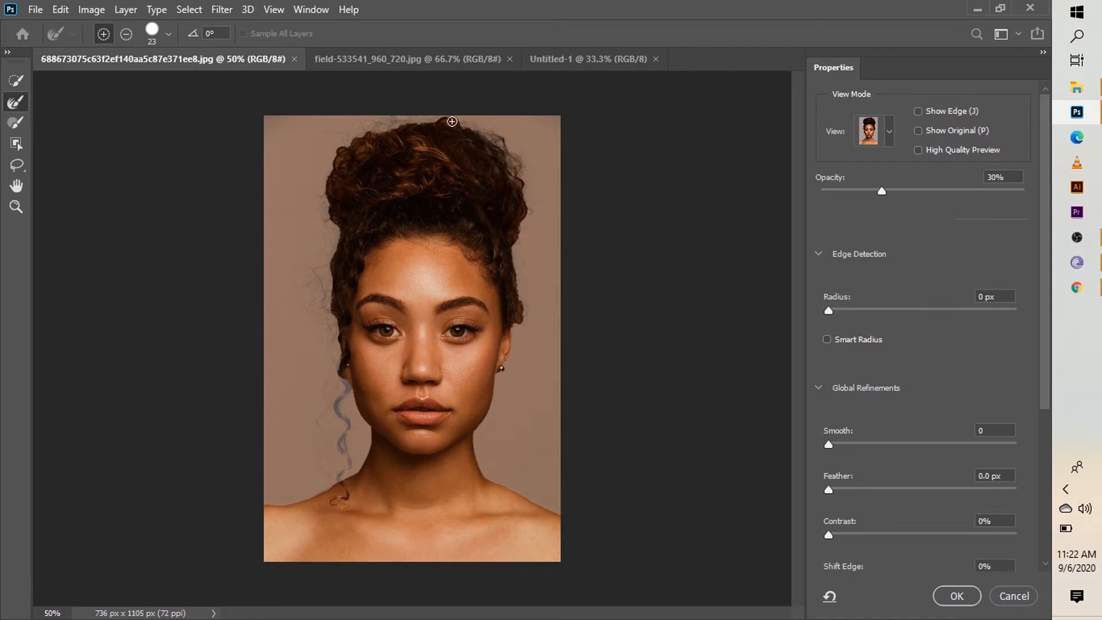
drag(453, 121, 399, 130)
mouse_move(399, 130)
mouse_down()
mouse_move(351, 138)
mouse_move(319, 259)
mouse_move(334, 292)
mouse_up()
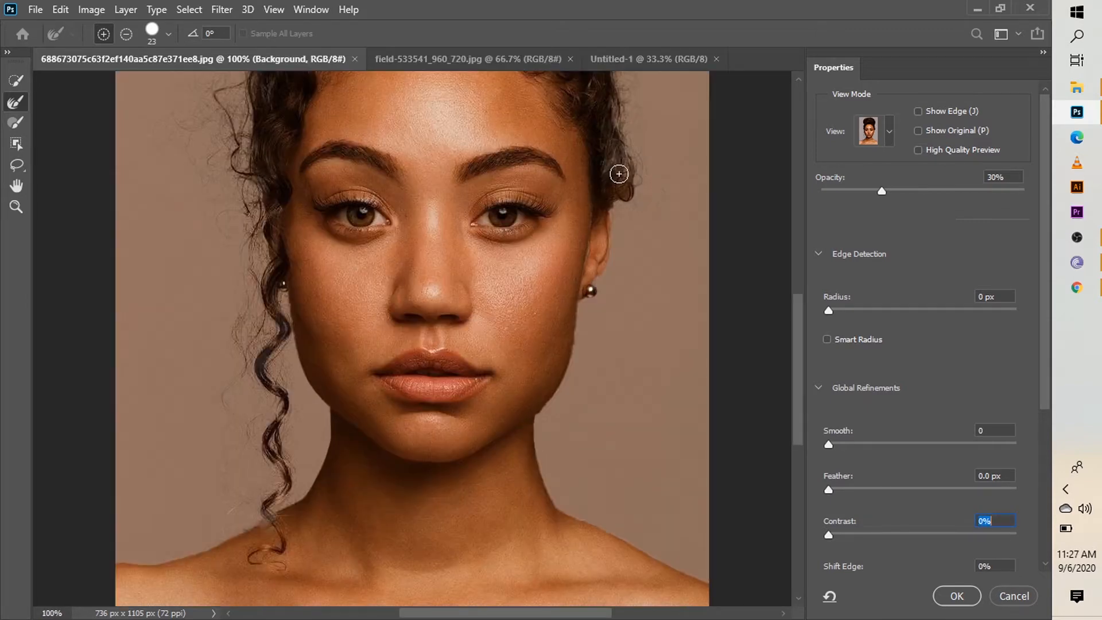
key(ctrl+minus)
key(ctrl+minus)
drag(882, 191, 855, 192)
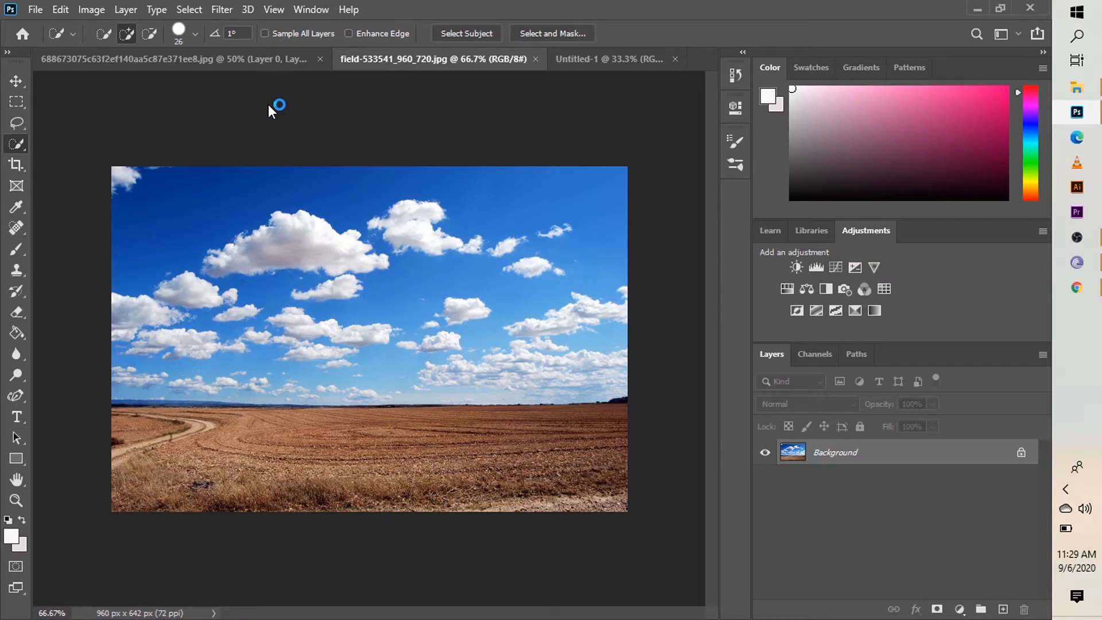
Select the large cloud in the field photo with the Quick Selection tool and take the selection into Select and Mask.
click(250, 254)
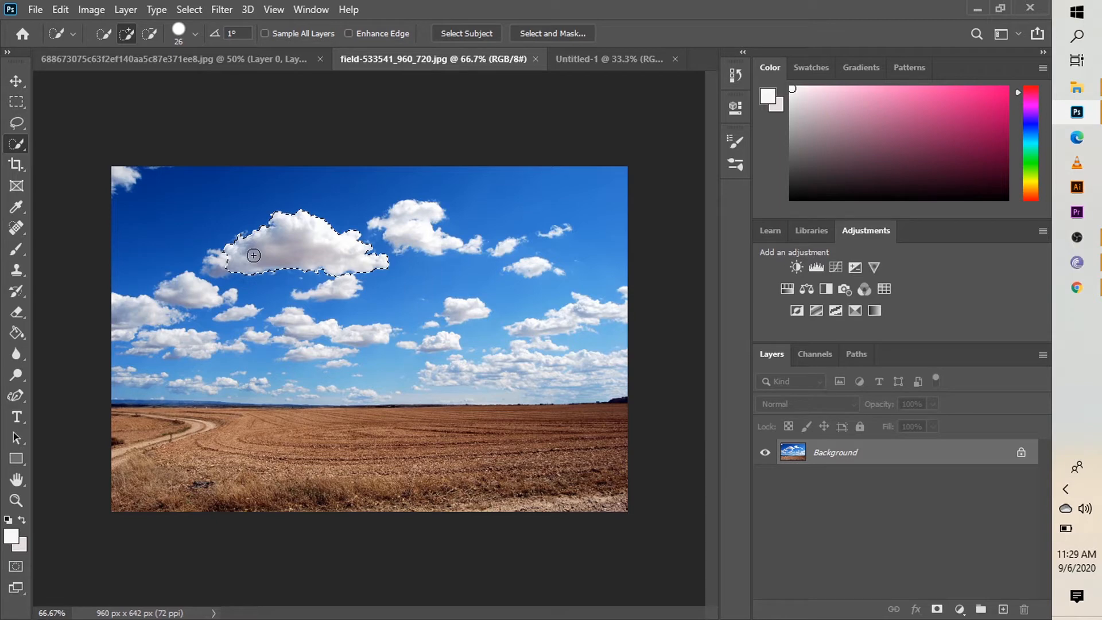
click(254, 254)
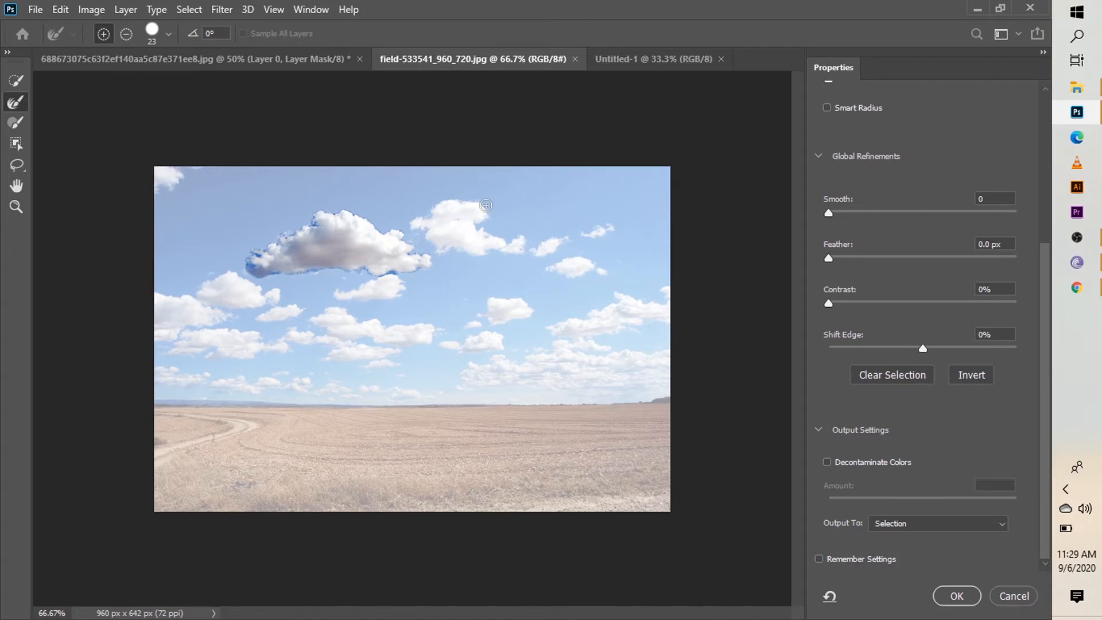
Brush along the large cloud's upper and right edges with the Refine Edge Brush to clear the blue fringe.
key(ctrl+plus)
key(ctrl+plus)
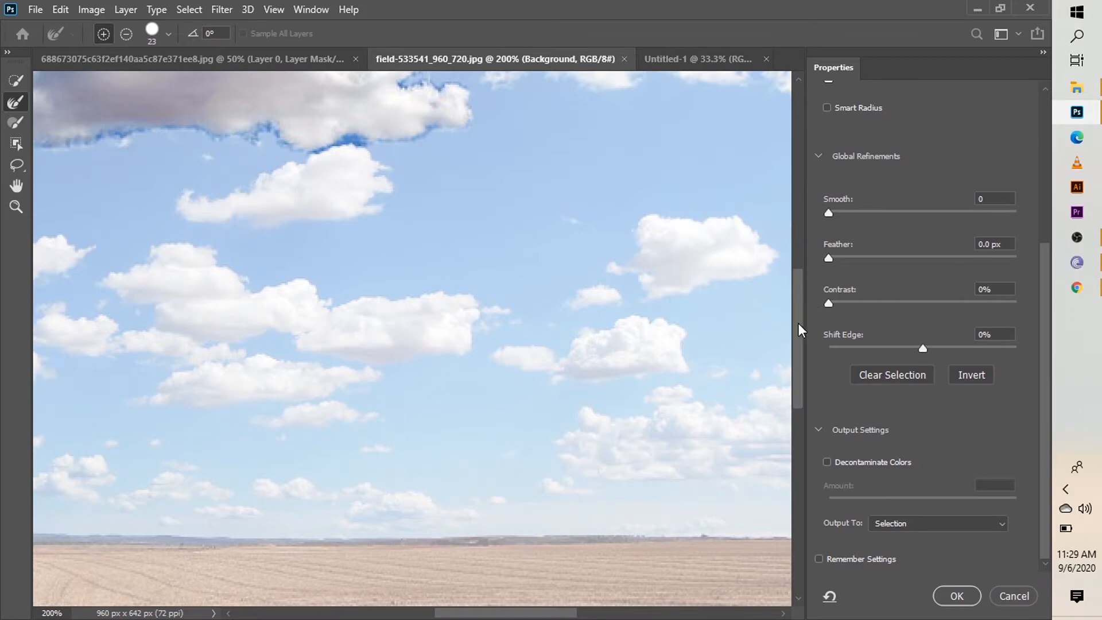
drag(798, 323, 798, 276)
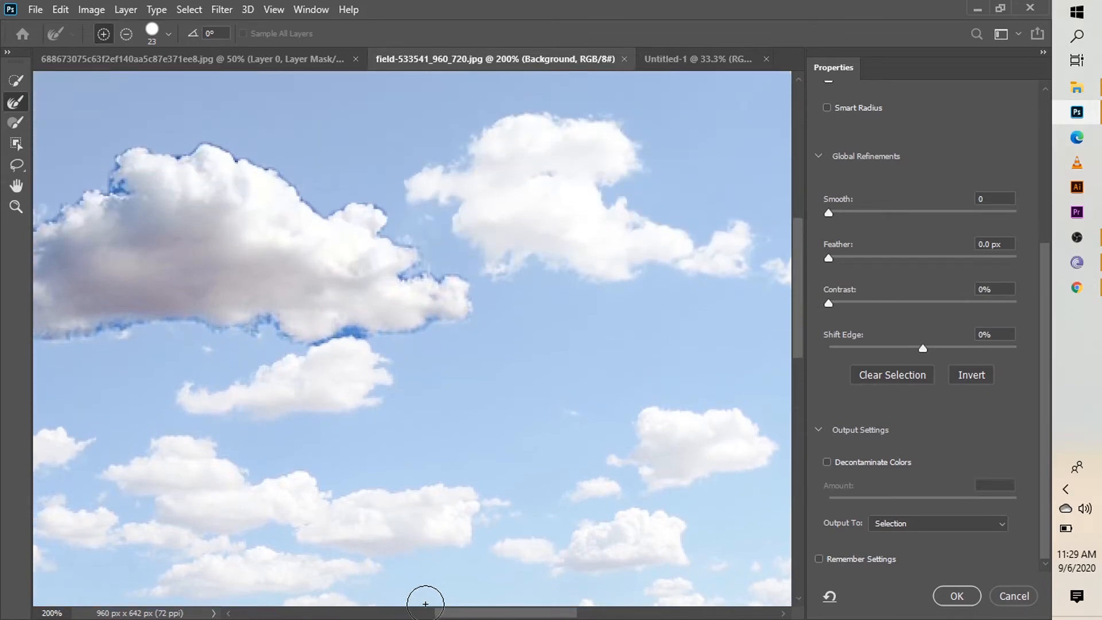
drag(459, 613, 431, 613)
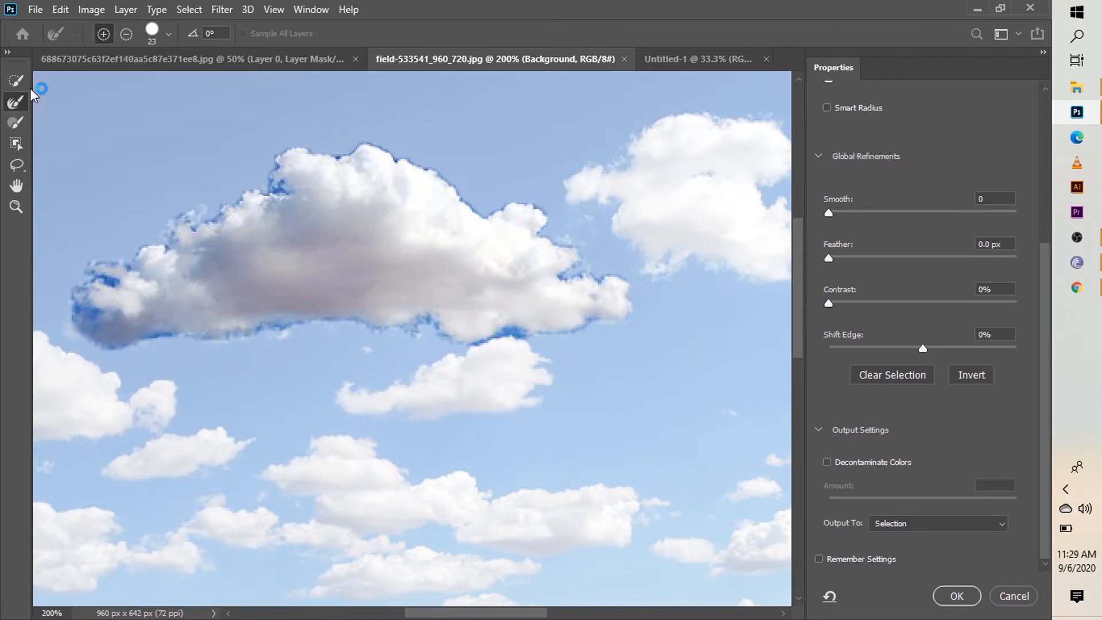
drag(83, 249, 126, 279)
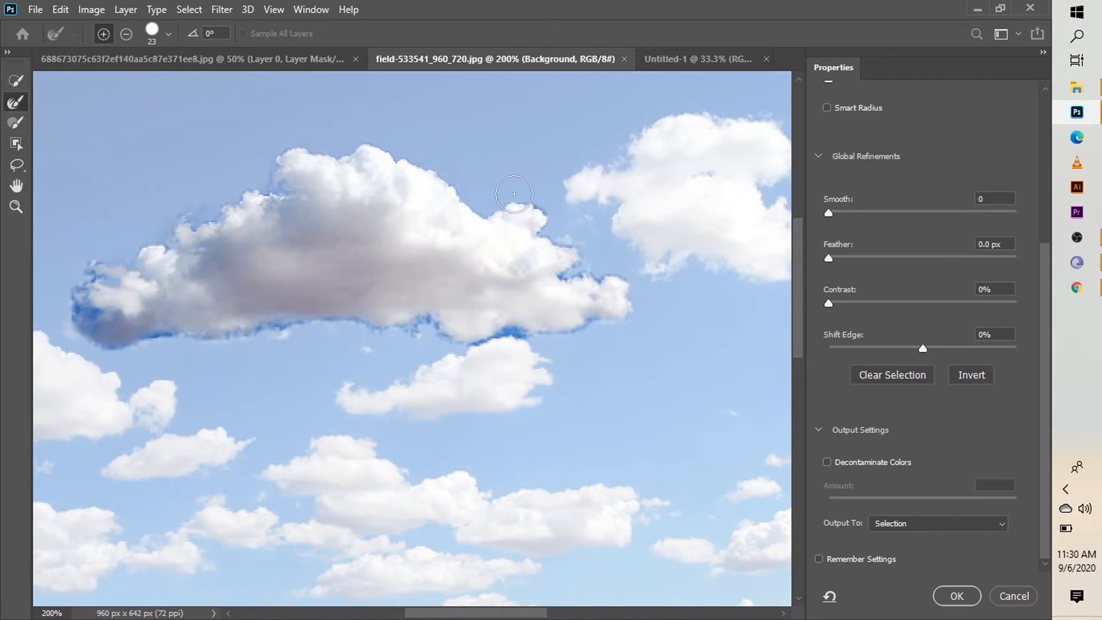
drag(514, 194, 578, 276)
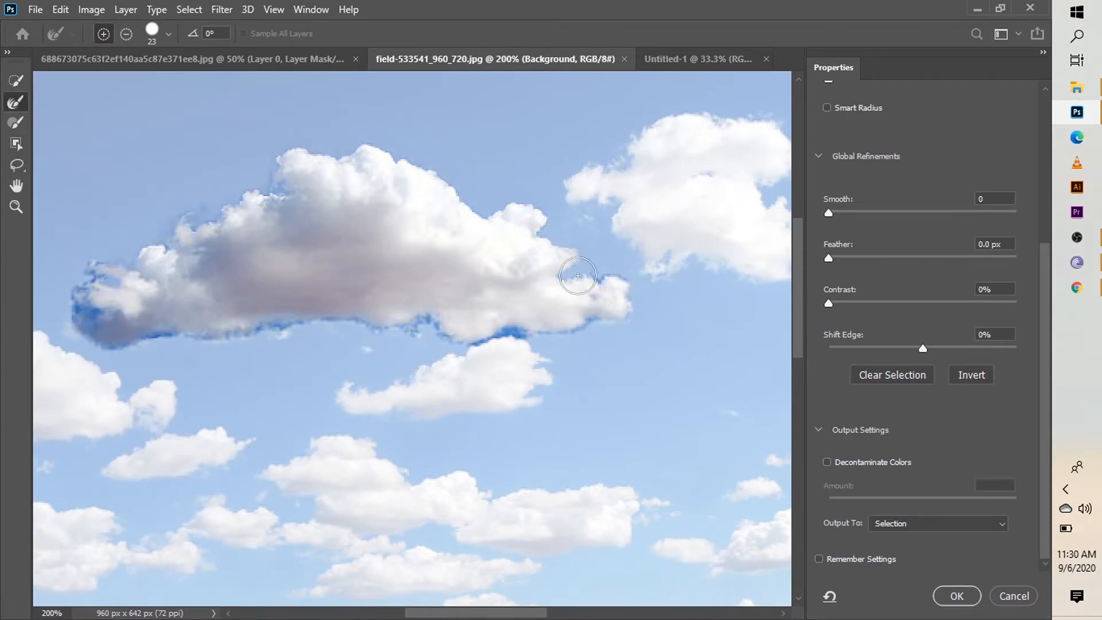
Switch the mask preview to Black & White and refine the cloud's remaining edges along its left end, underside and right end.
drag(1042, 364, 1043, 171)
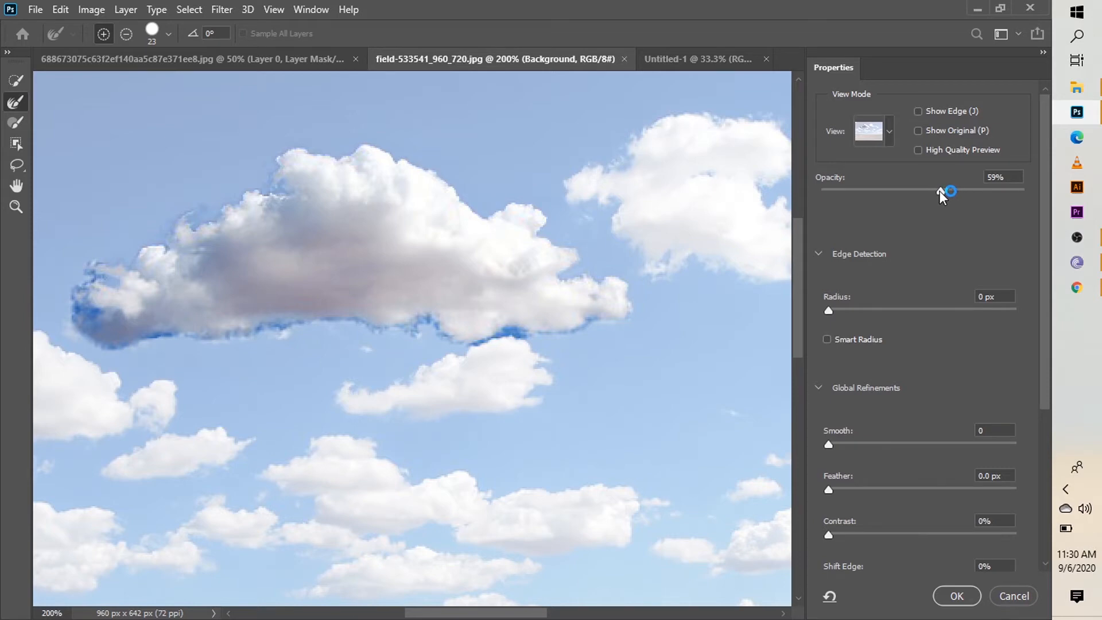
mouse_move(940, 191)
mouse_down()
mouse_move(827, 198)
mouse_move(994, 188)
mouse_move(925, 191)
mouse_up()
click(887, 131)
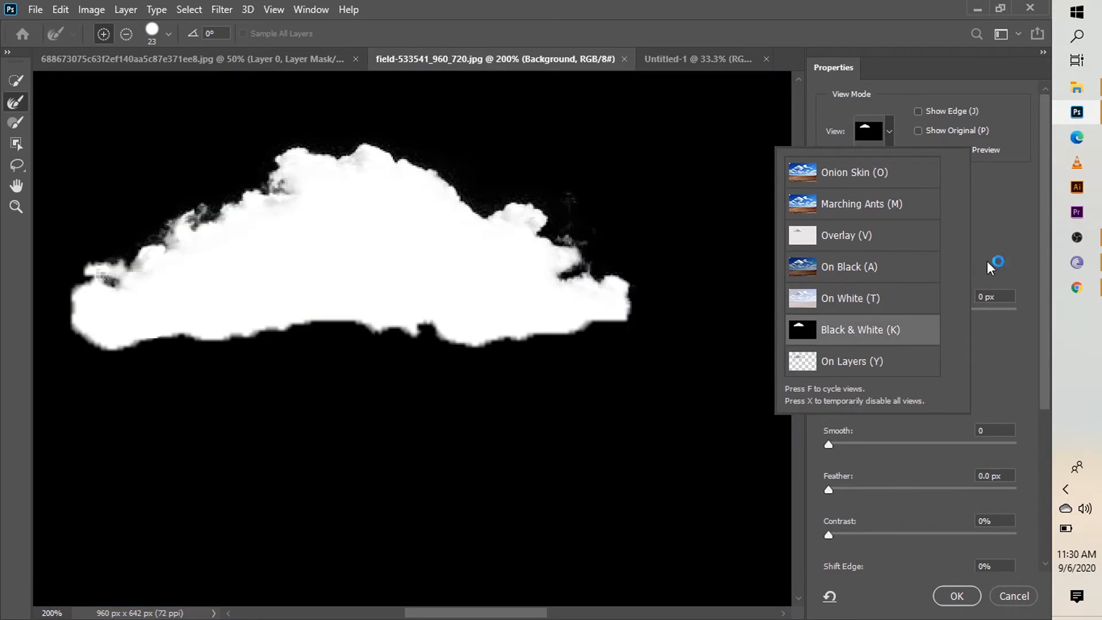
click(1008, 224)
mouse_move(98, 263)
mouse_down()
mouse_move(125, 268)
mouse_move(87, 297)
mouse_move(69, 296)
mouse_move(78, 331)
mouse_move(104, 342)
mouse_move(176, 327)
mouse_move(233, 348)
mouse_move(338, 320)
mouse_move(325, 330)
mouse_move(433, 350)
mouse_up()
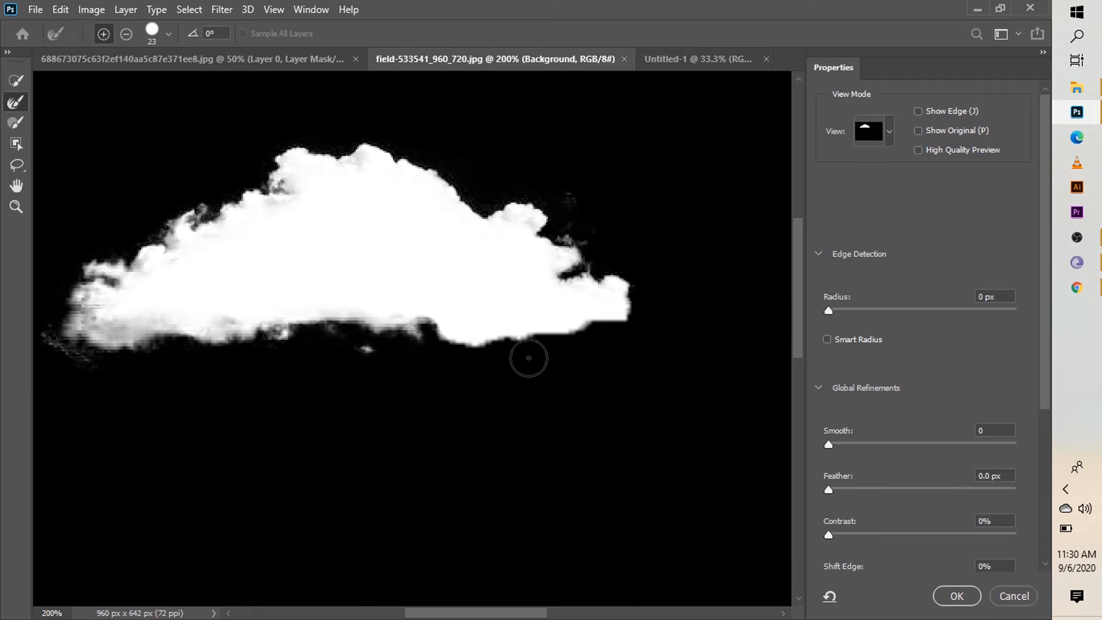
mouse_move(529, 359)
mouse_down()
mouse_move(528, 337)
mouse_move(624, 321)
mouse_move(622, 294)
mouse_move(500, 207)
mouse_move(386, 159)
mouse_up()
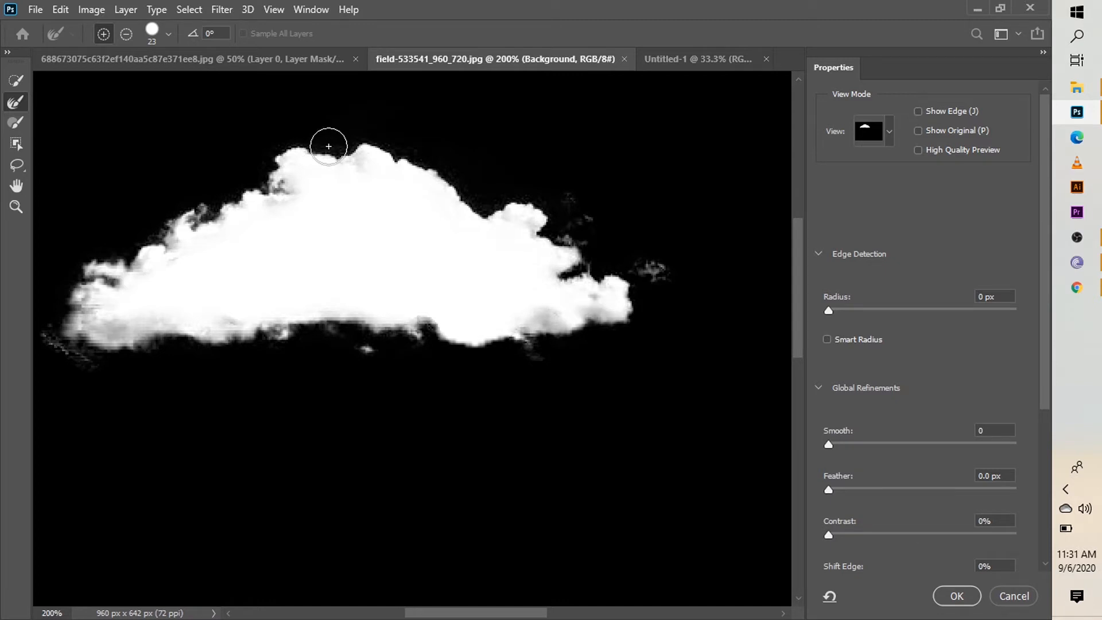
Switch the mask preview of the cloud to the Onion Skin view mode.
click(891, 131)
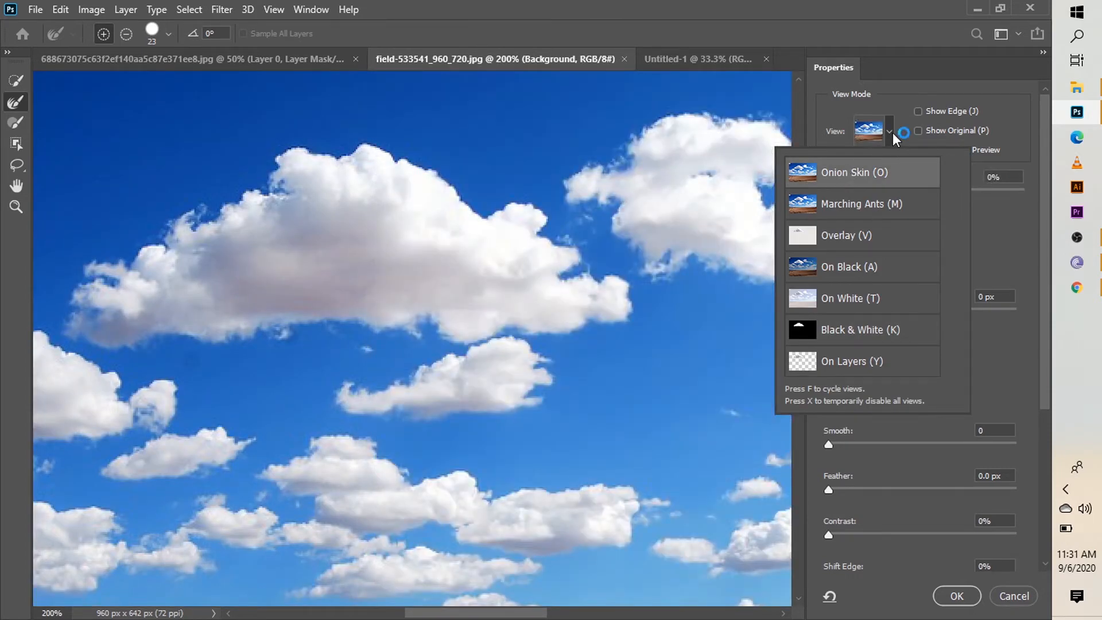
click(62, 338)
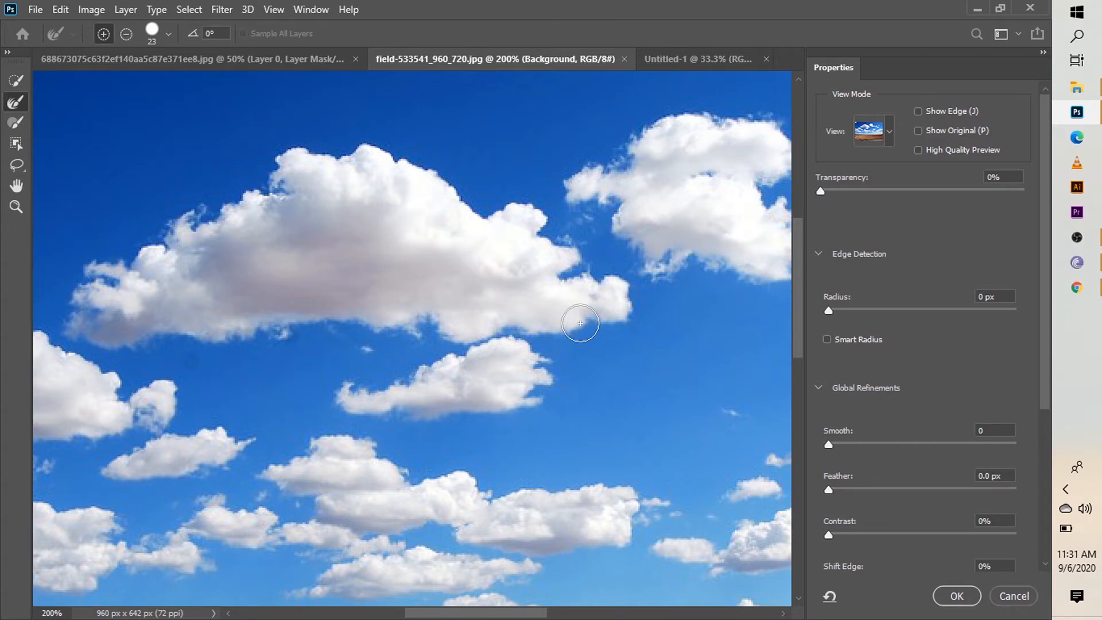
Add the small cloud below the large cloud's left end to the selection and refine its edges, previewing the mask On White and in Black & White.
click(890, 131)
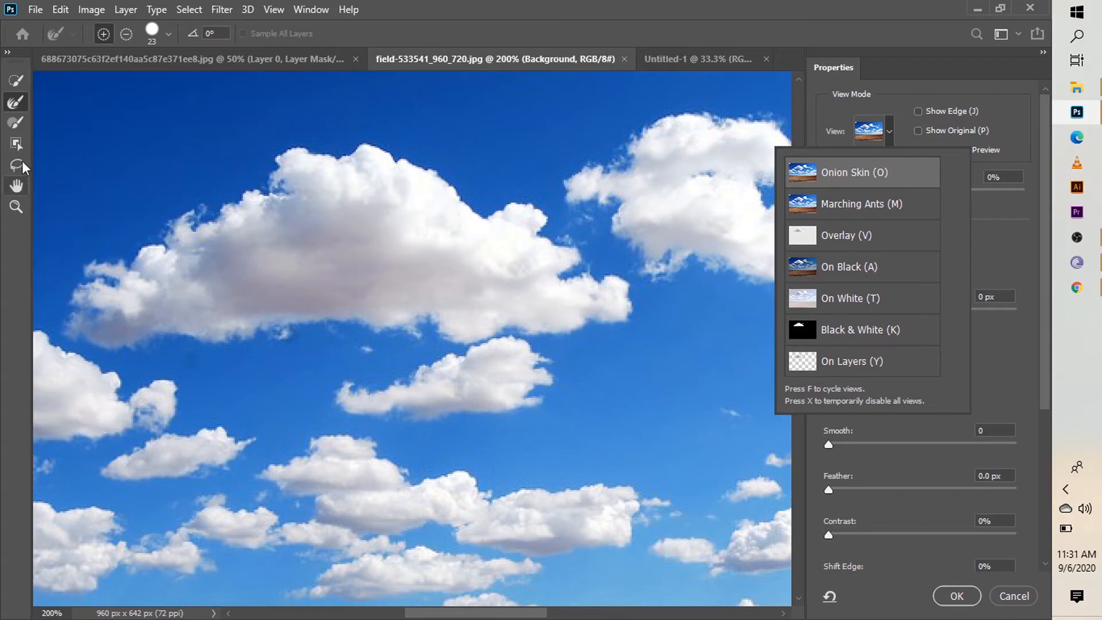
click(16, 81)
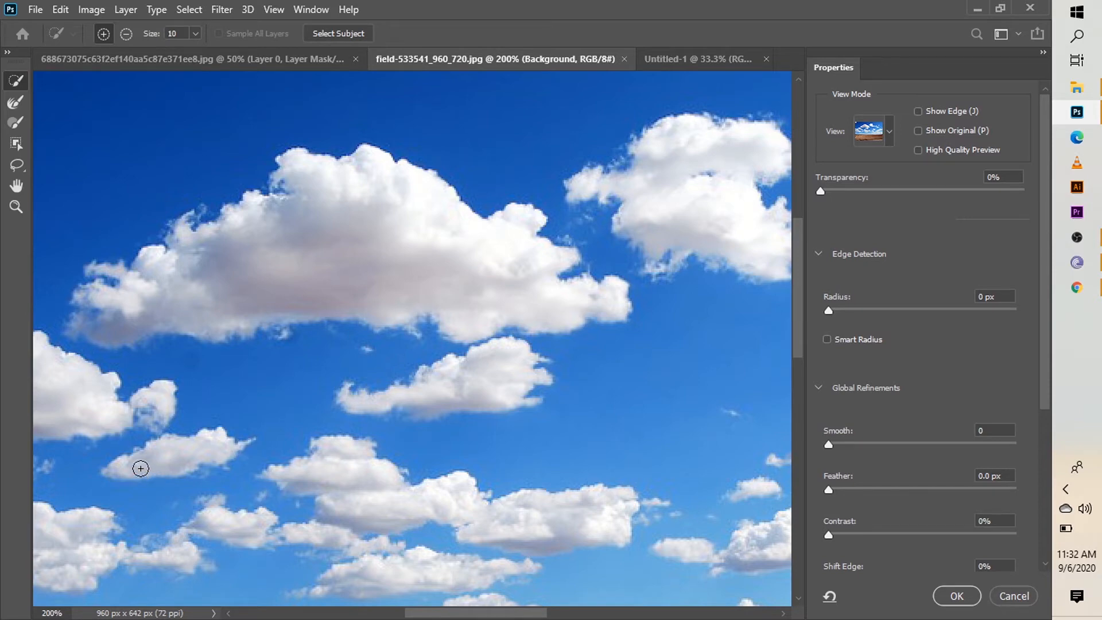
click(890, 132)
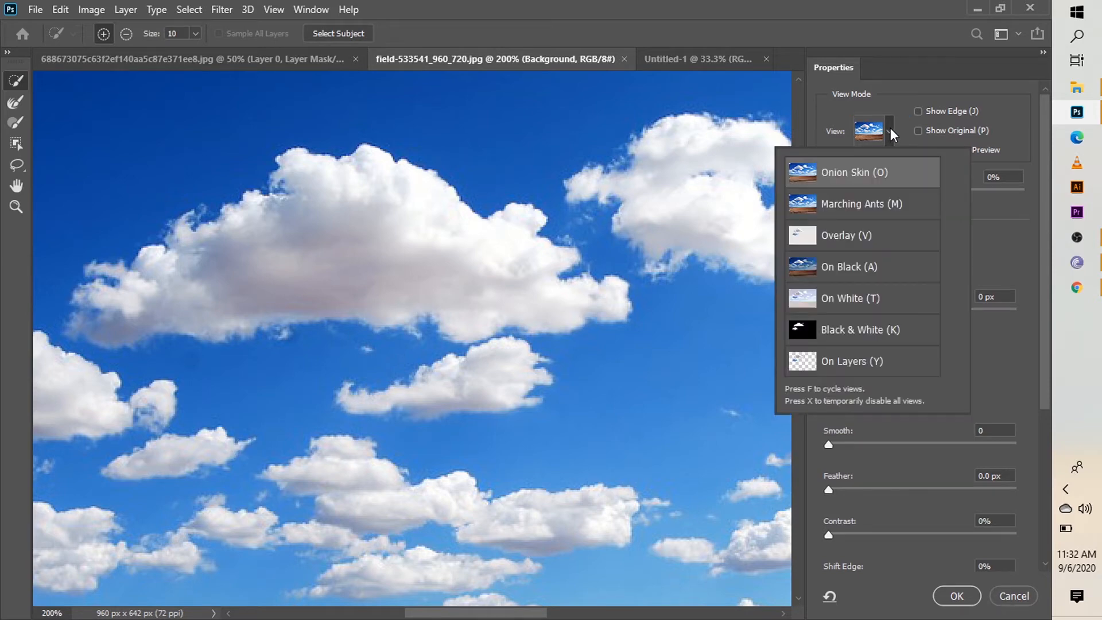
click(897, 303)
click(16, 103)
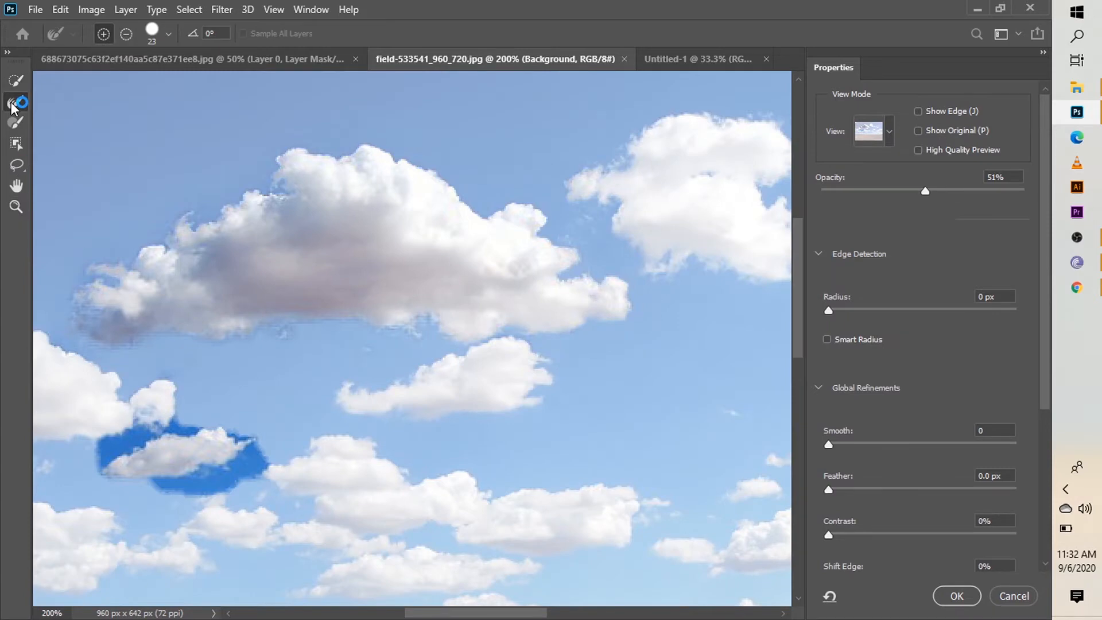
mouse_move(133, 445)
mouse_down()
mouse_move(146, 426)
mouse_move(152, 444)
mouse_move(169, 433)
mouse_move(253, 464)
mouse_move(238, 482)
mouse_move(211, 475)
mouse_up()
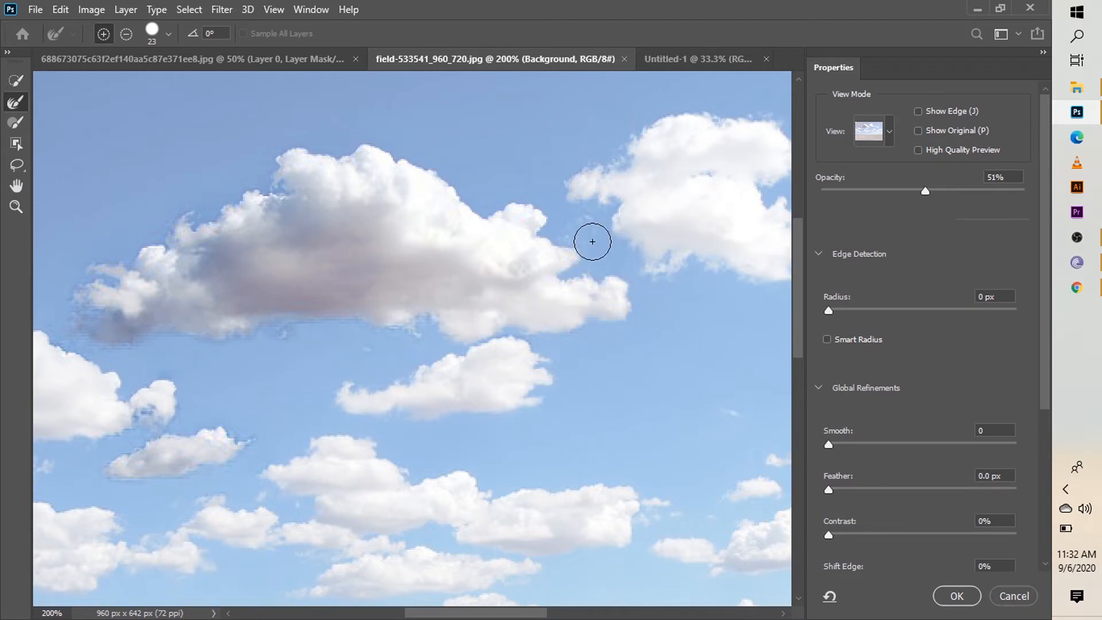
click(889, 131)
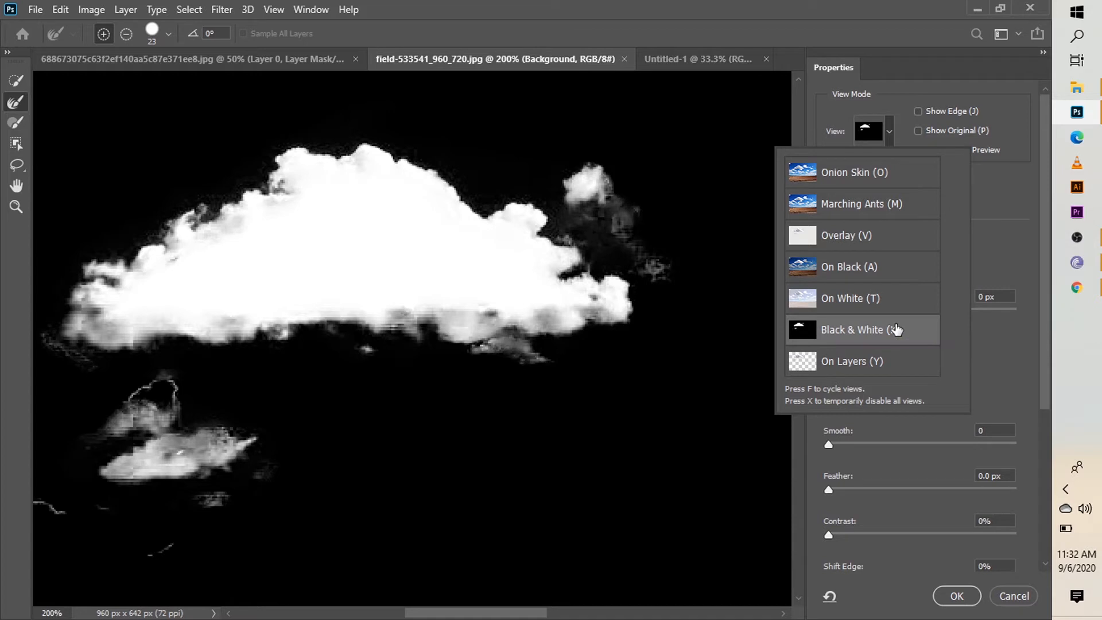
click(995, 354)
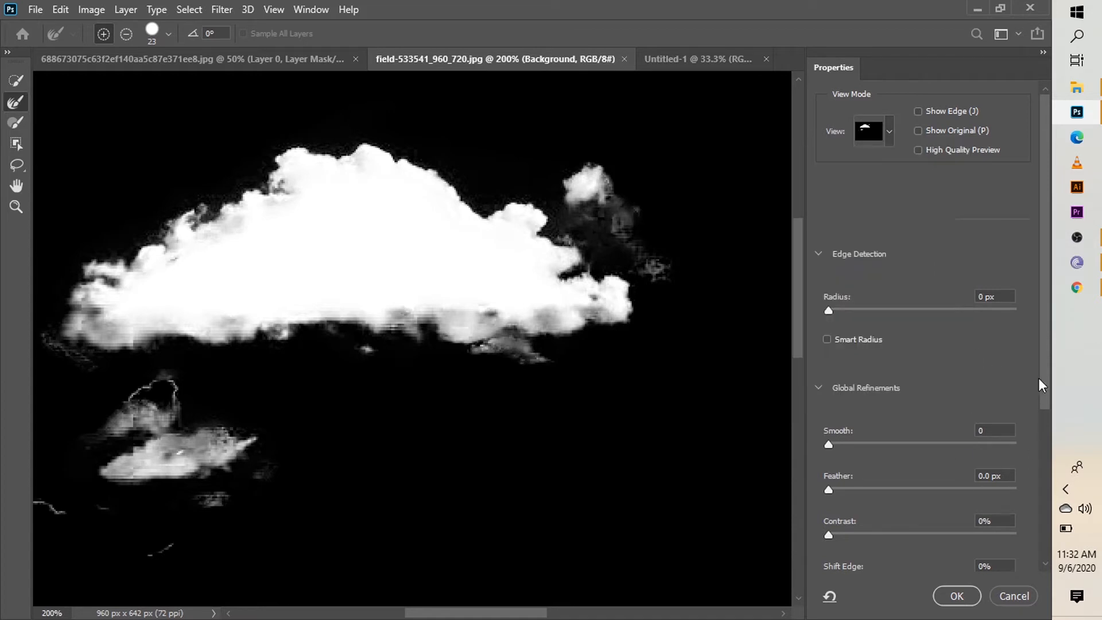
Output the cloud selection as a New Layer with Layer Mask, show the Background layer again and target the new layer's image thumbnail.
drag(1044, 387, 1060, 528)
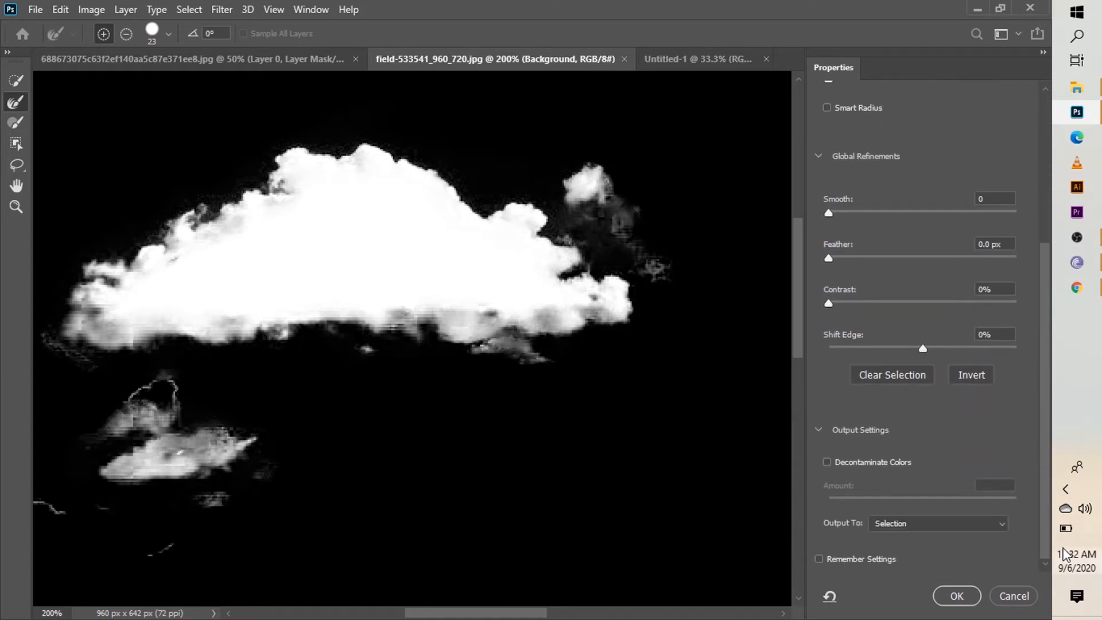
click(969, 525)
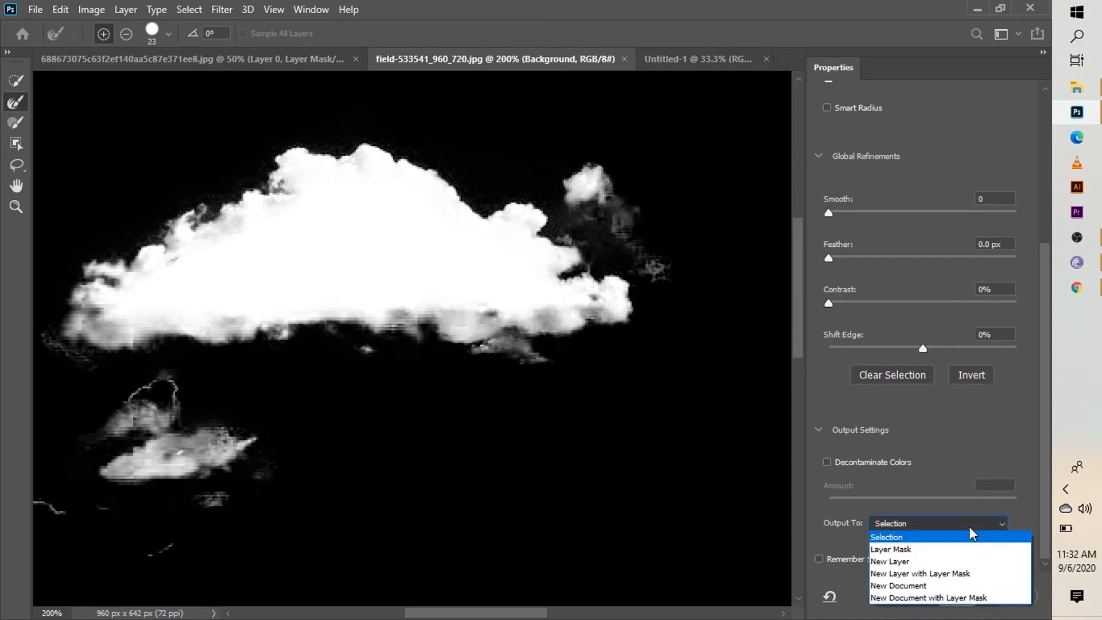
click(929, 564)
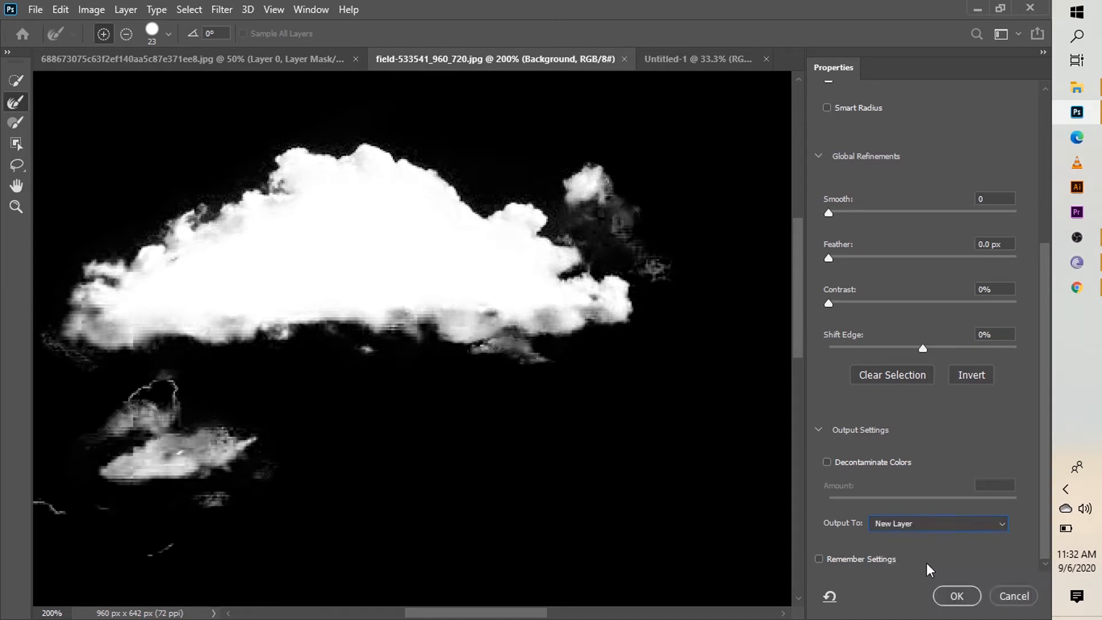
click(980, 520)
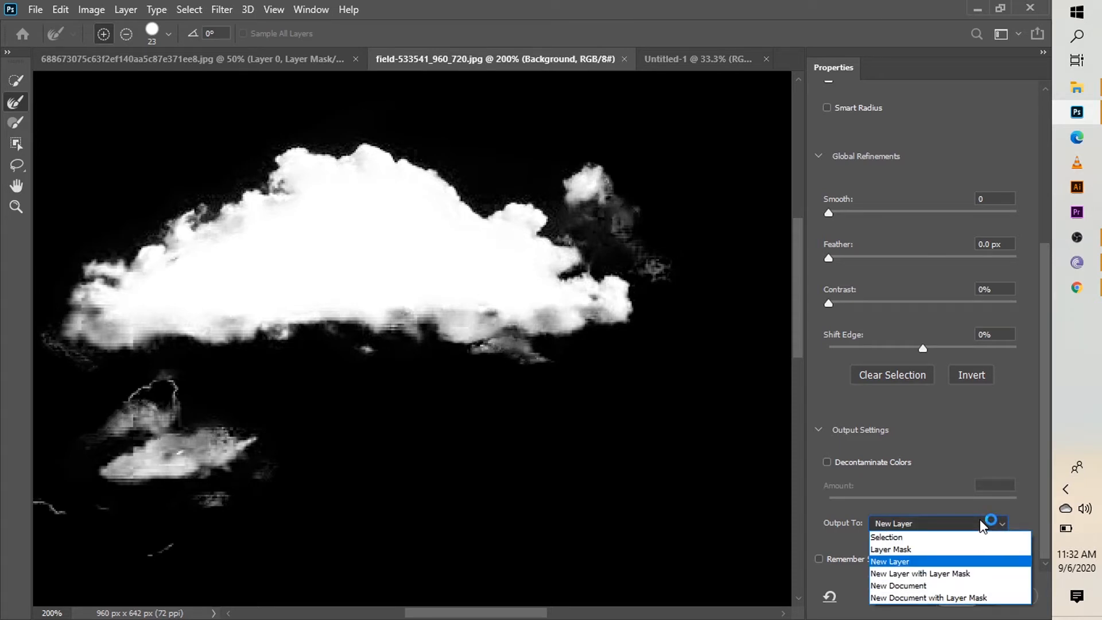
click(972, 575)
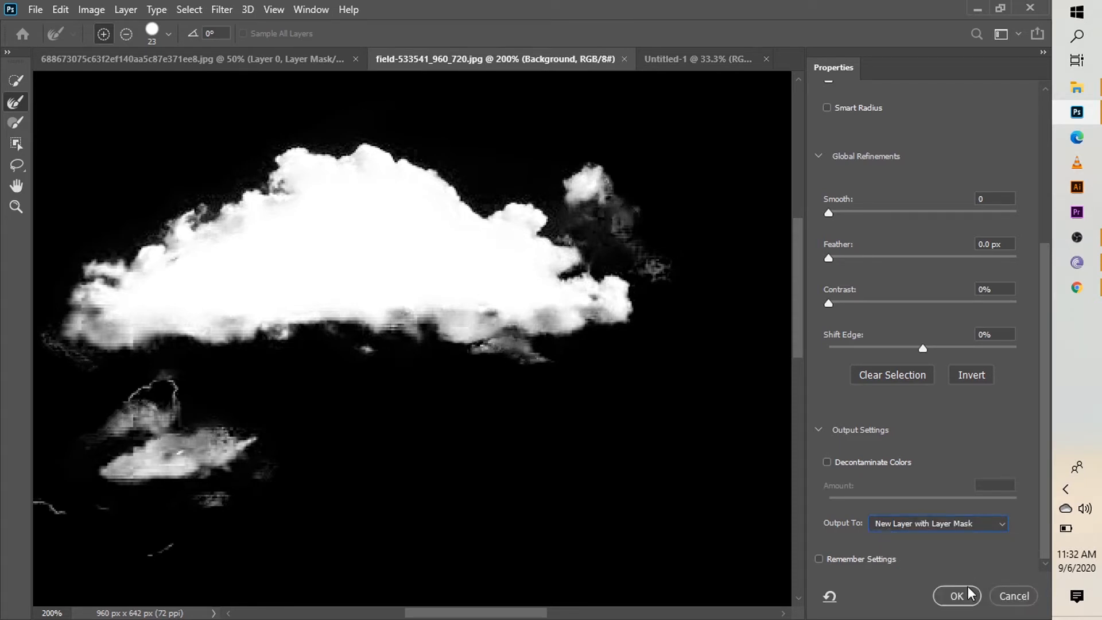
click(968, 596)
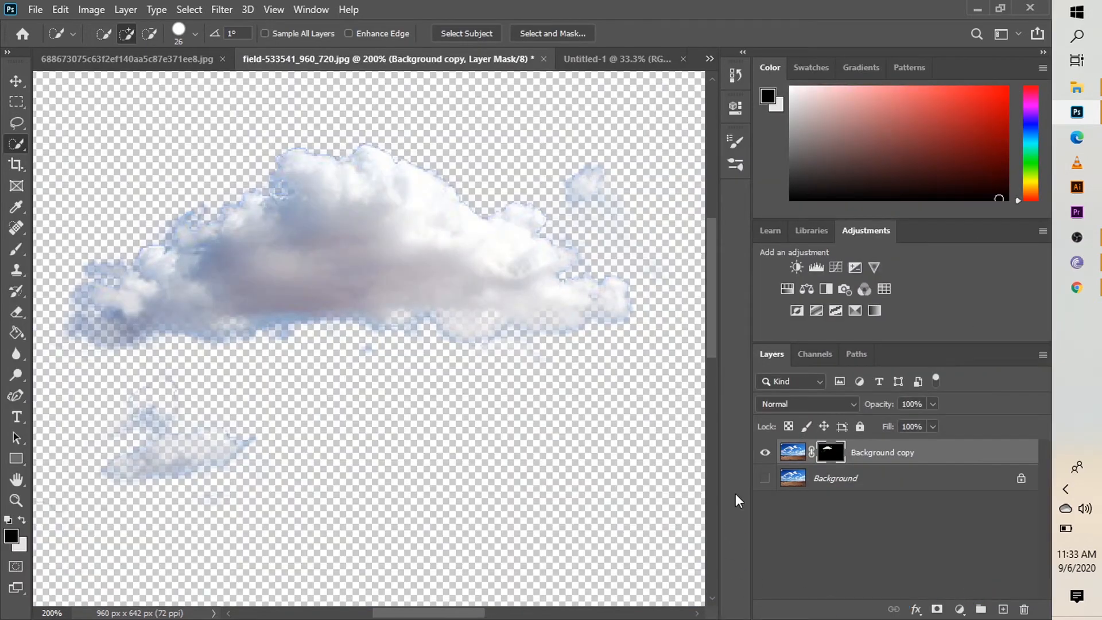
click(766, 478)
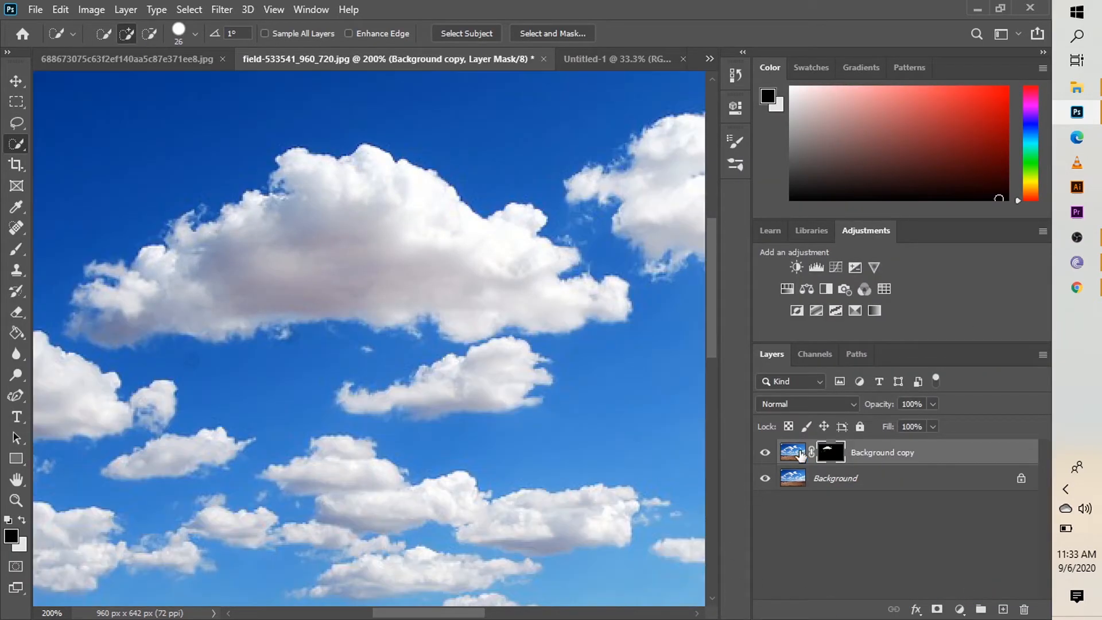
click(800, 453)
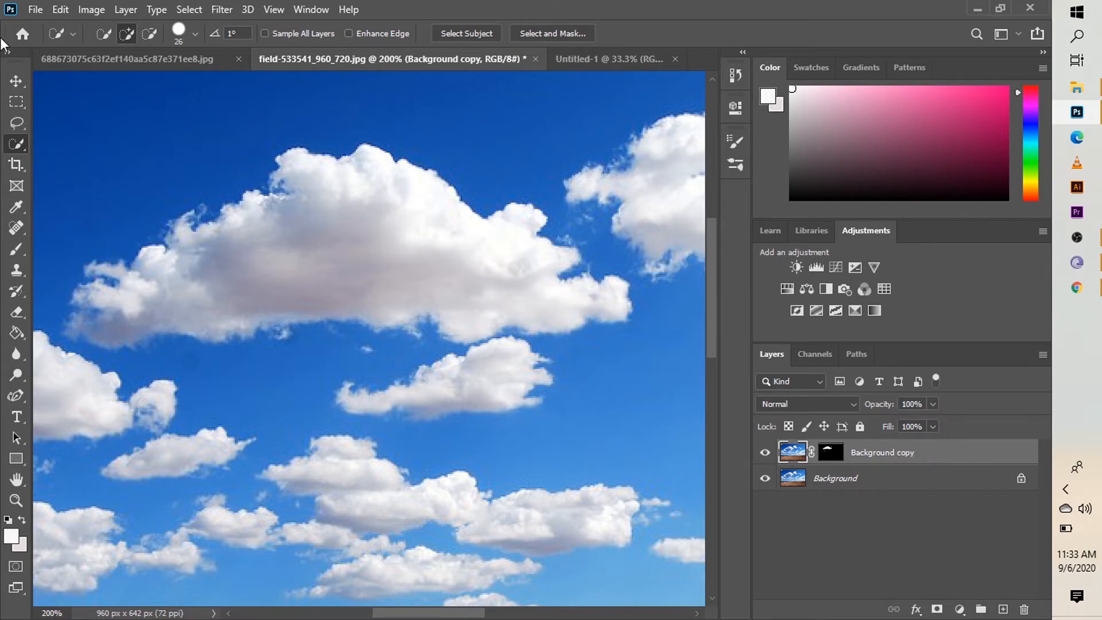
In the portrait document, extend the canvas to about 2067 x 1382 px with the Crop tool, adding space above and on both sides of the woman.
click(125, 57)
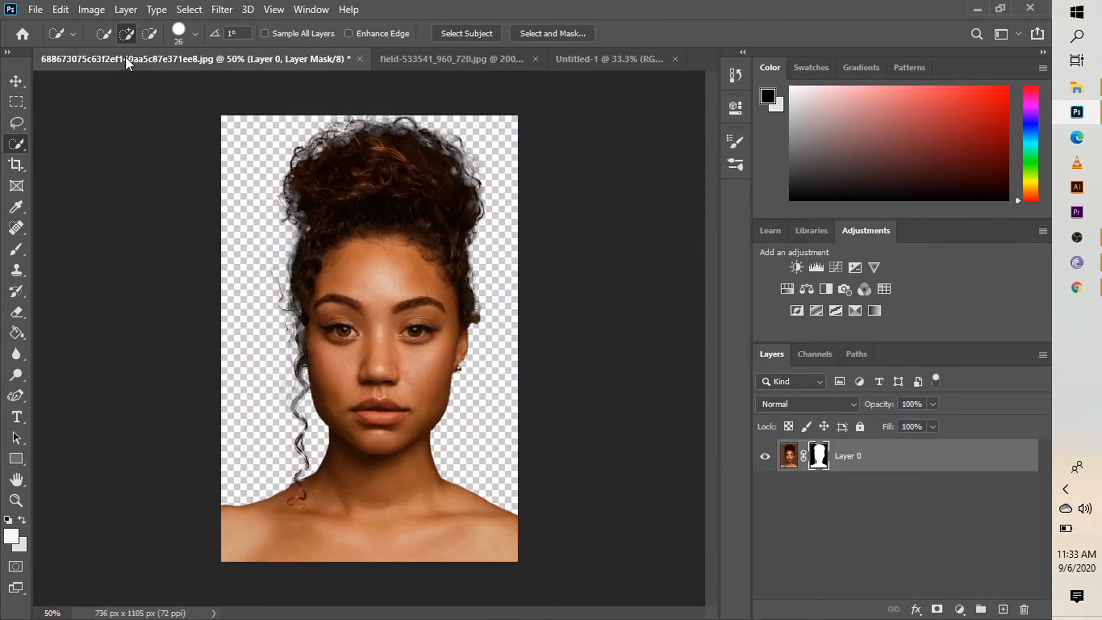
click(16, 165)
click(40, 166)
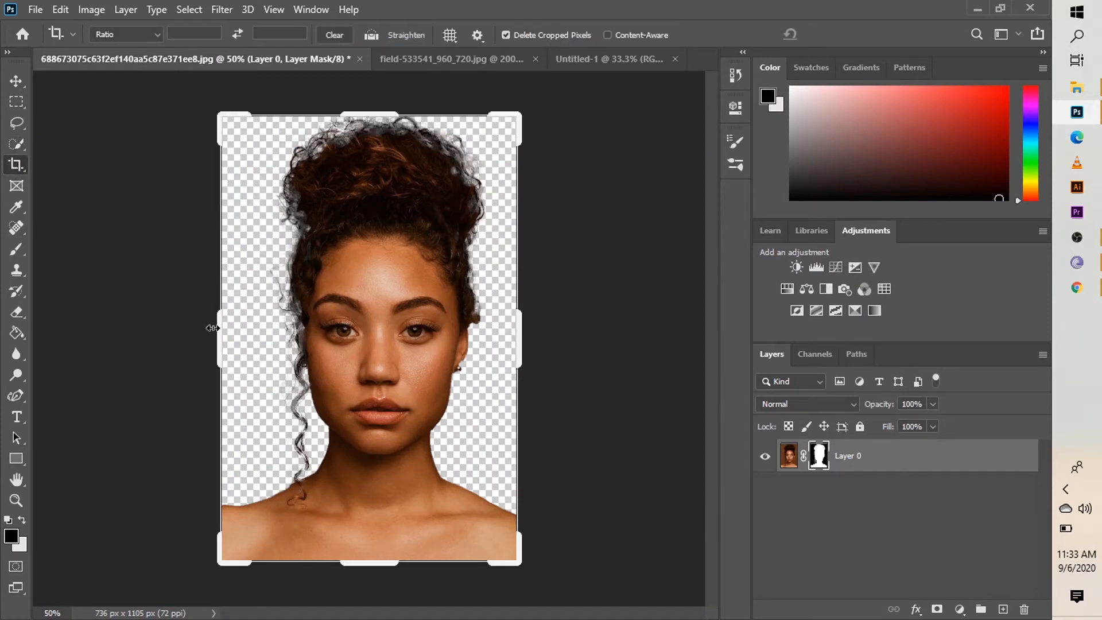
drag(196, 337, 92, 328)
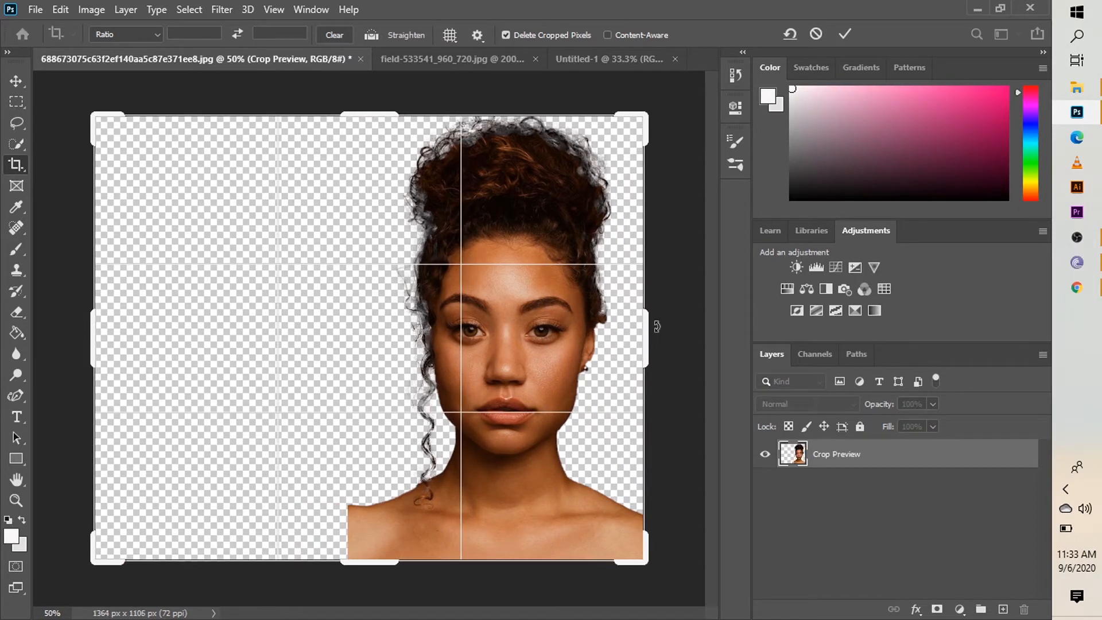
drag(651, 338, 715, 342)
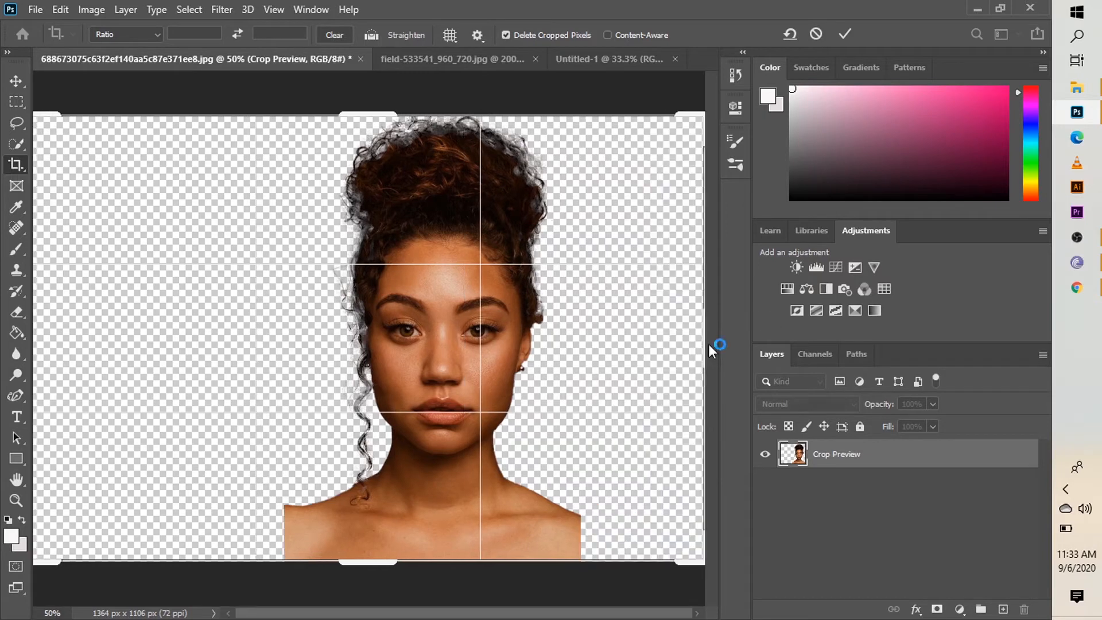
drag(399, 110, 399, 80)
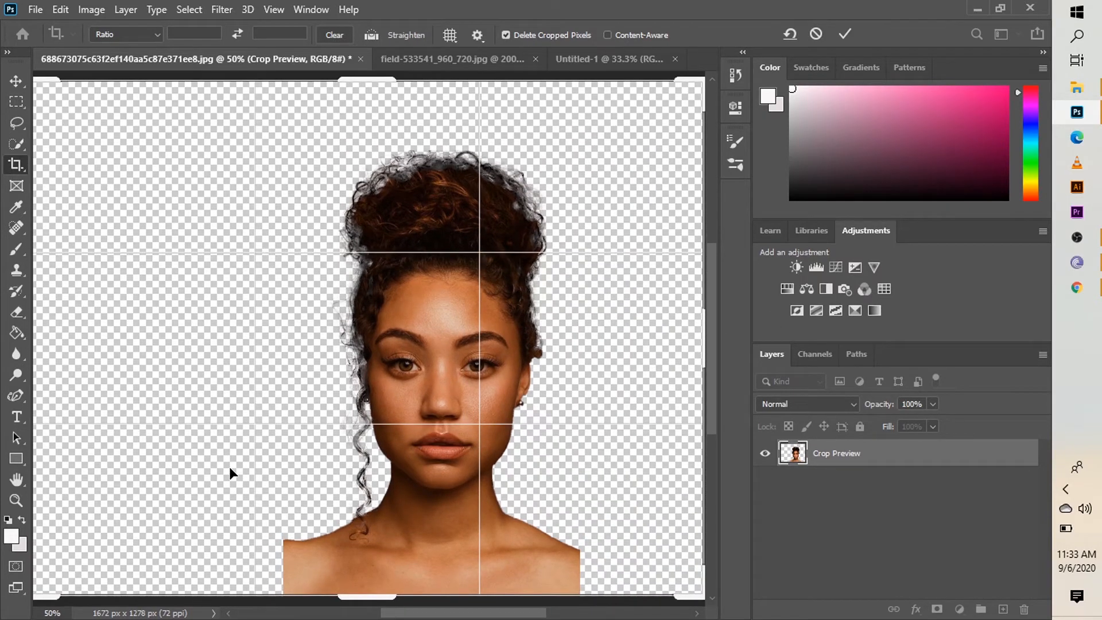
key(ctrl)
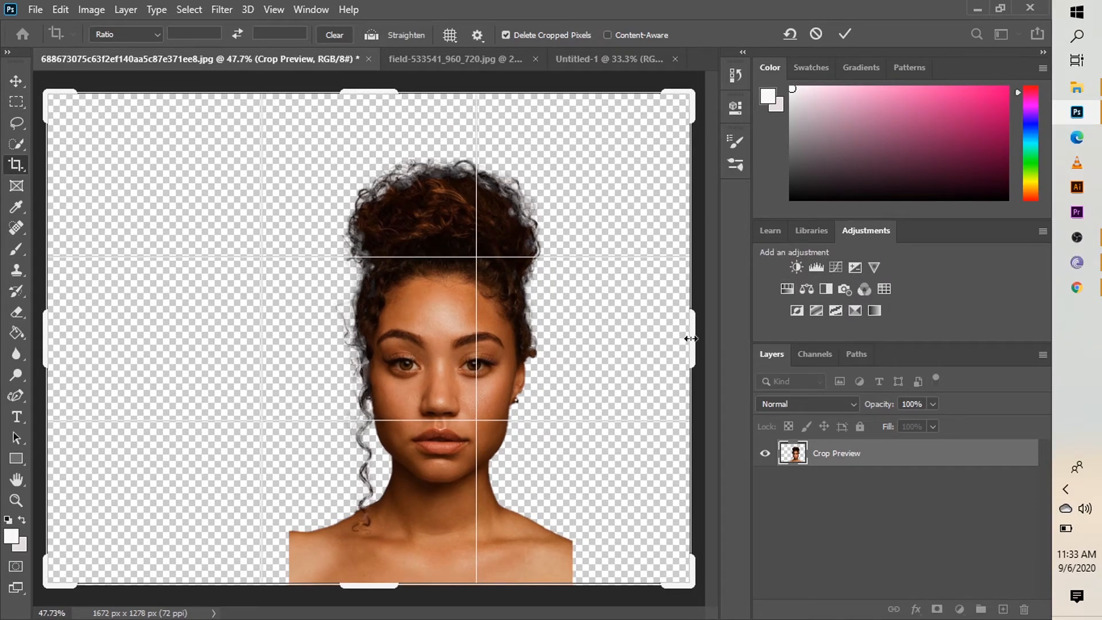
drag(691, 339, 711, 343)
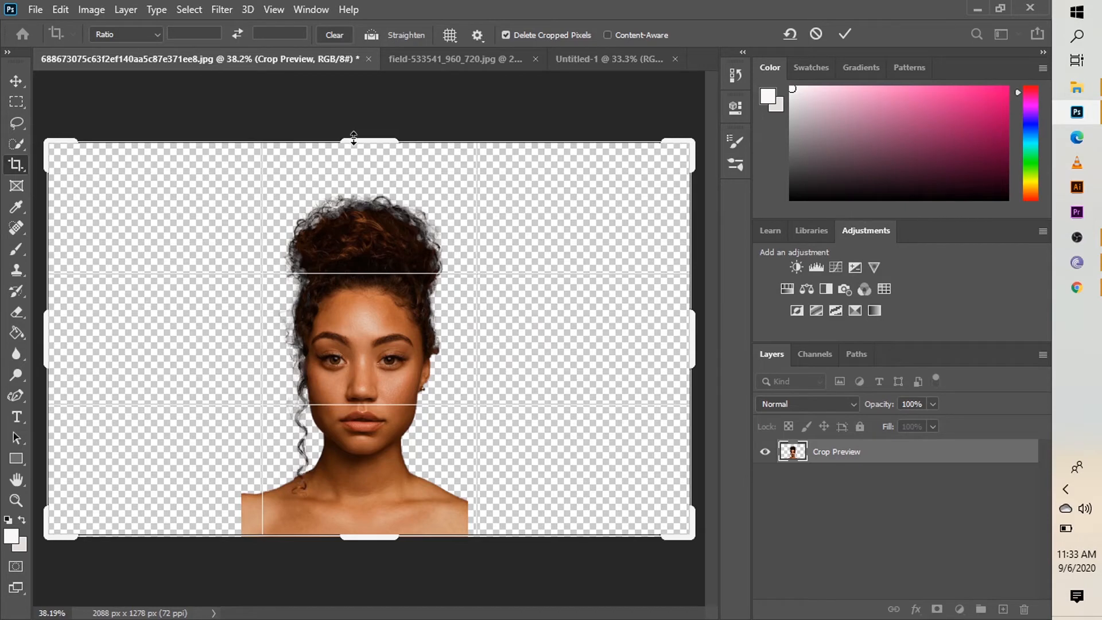
drag(352, 141, 355, 120)
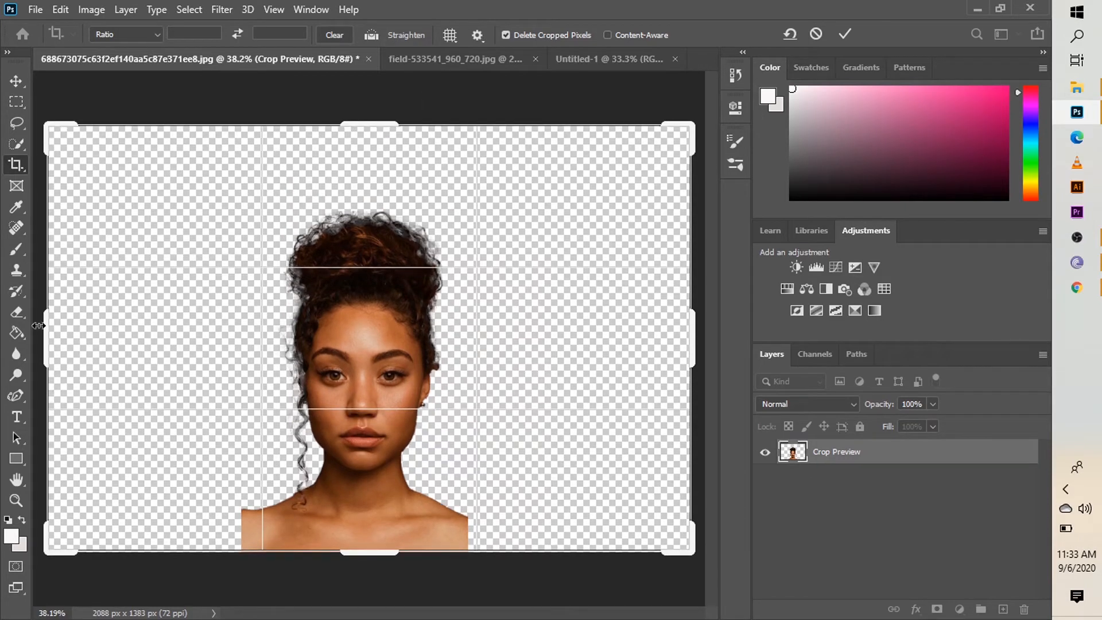
drag(38, 326, 43, 325)
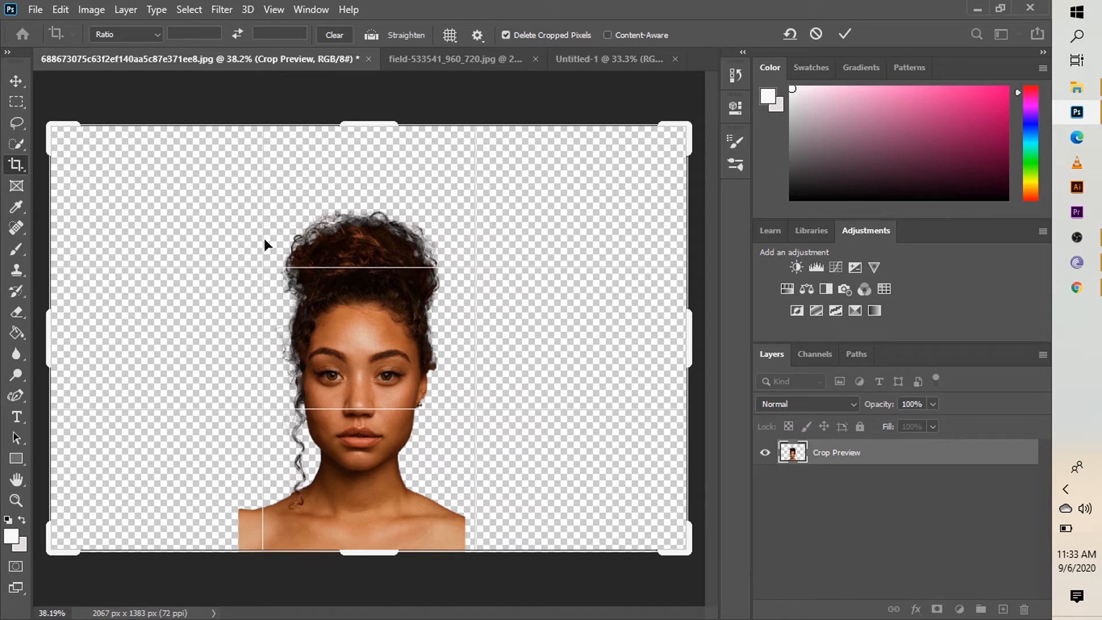
key(Return)
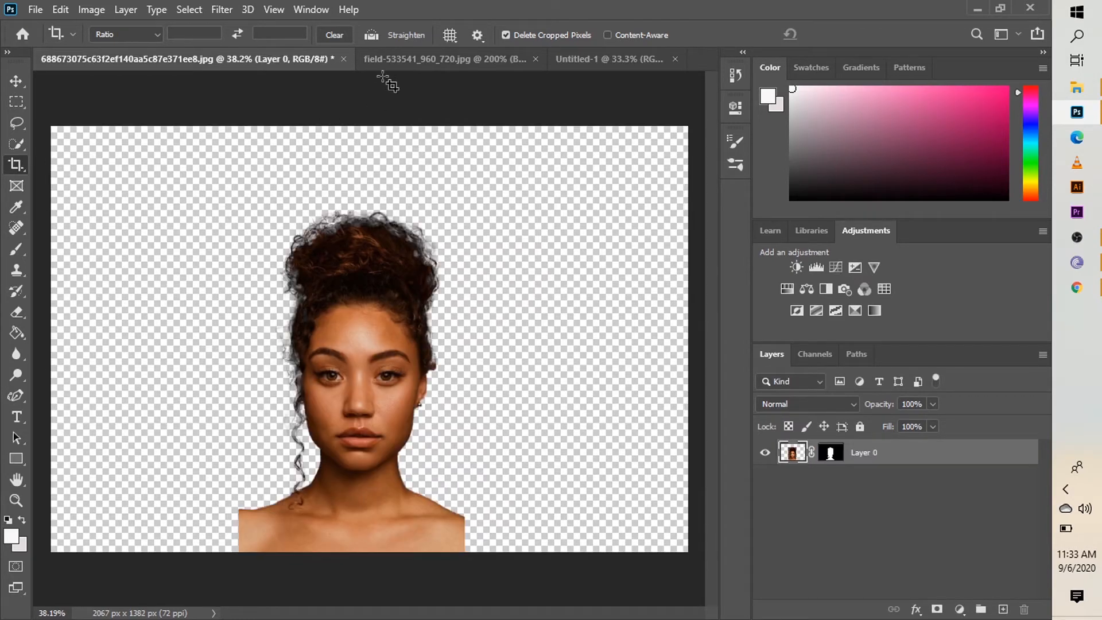
Copy the masked cloud layer from the field photo into the portrait document and move the cloud against the left side of the woman's hair.
click(418, 62)
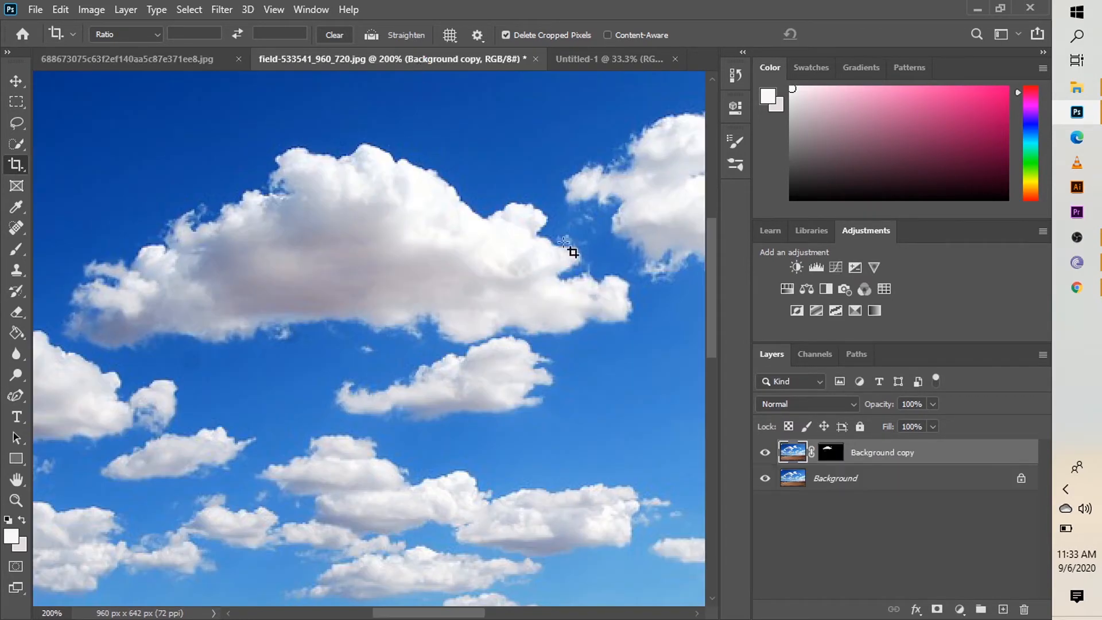
drag(925, 455, 489, 406)
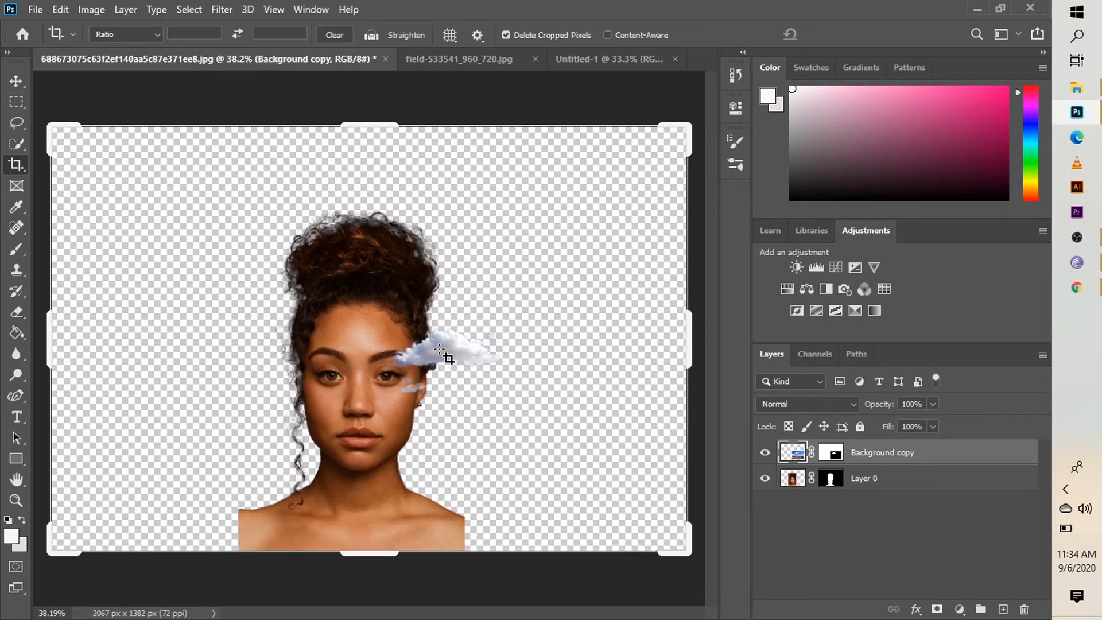
click(16, 81)
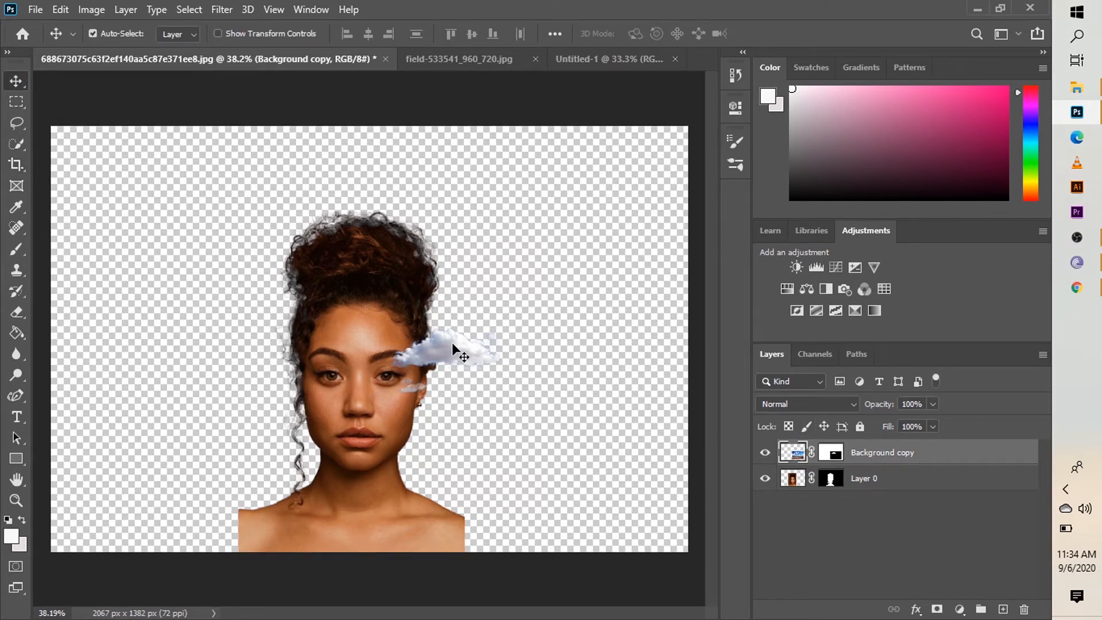
drag(456, 348, 266, 463)
drag(259, 438, 298, 285)
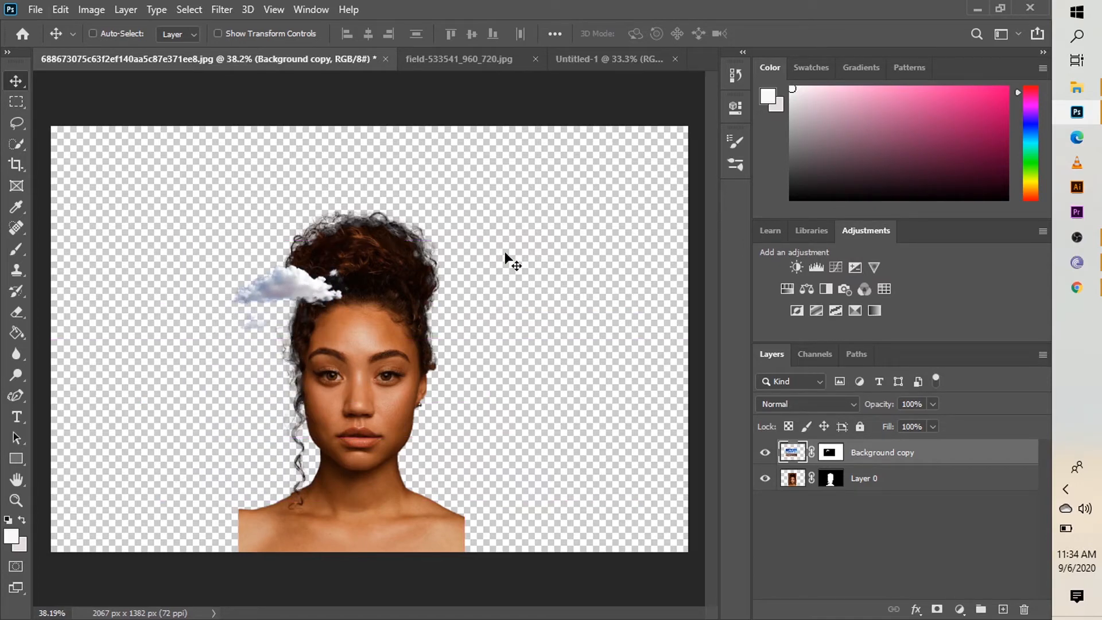
Scale the cloud layer proportionally to about 163% and move the large cloud across the woman's nose and right-hand cheek.
key(ctrl+t)
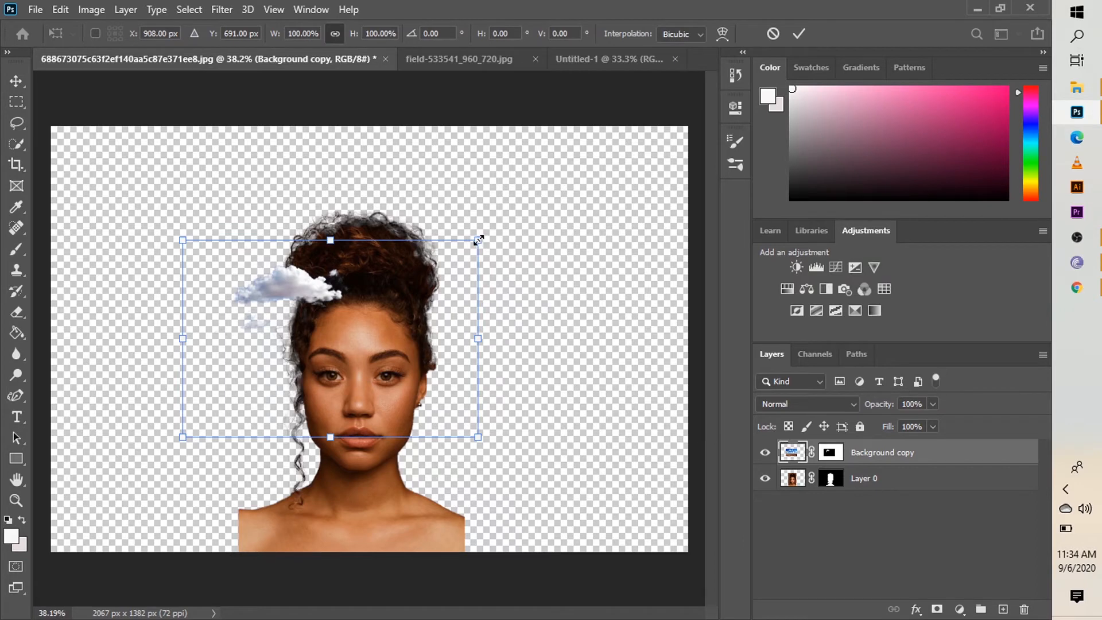
drag(482, 238, 701, 166)
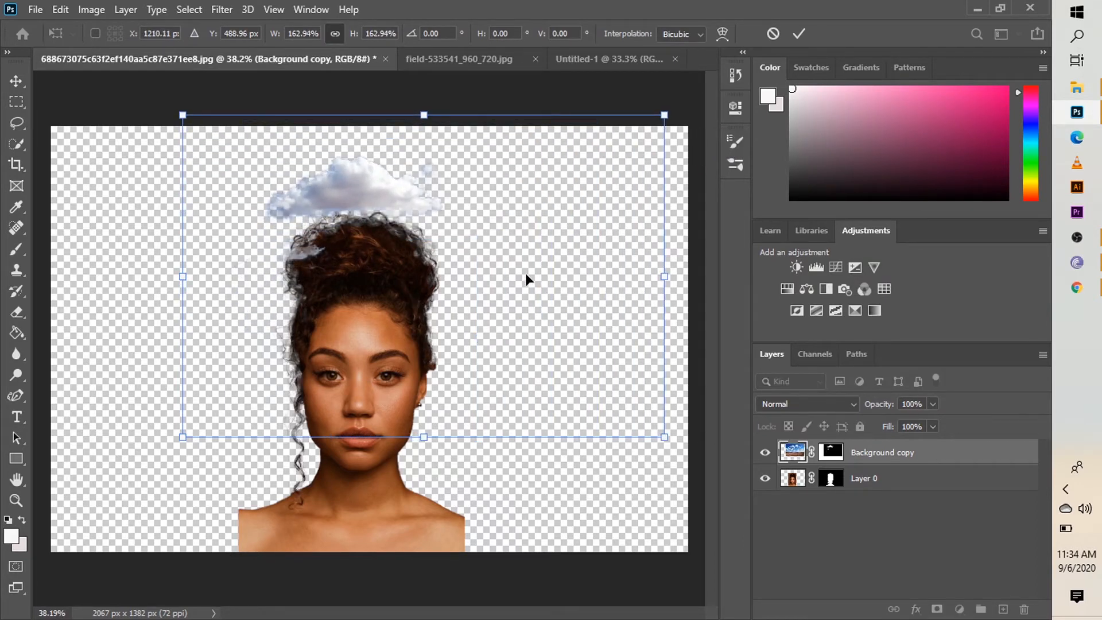
drag(526, 278, 564, 450)
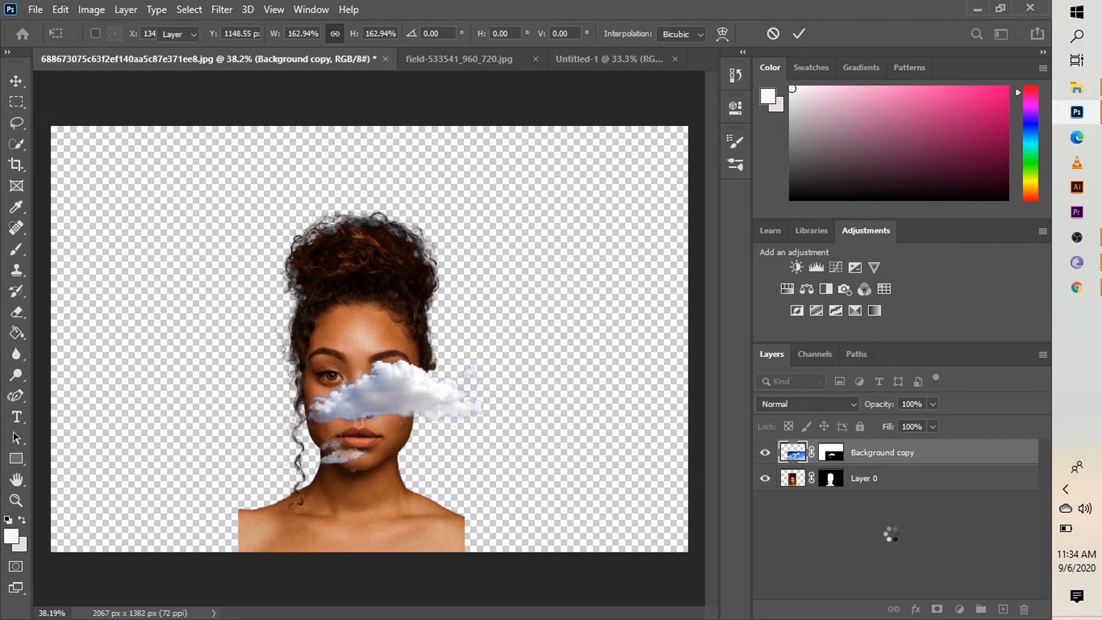
Duplicate the cloud layer together with its mask and hide the duplicate.
click(840, 455)
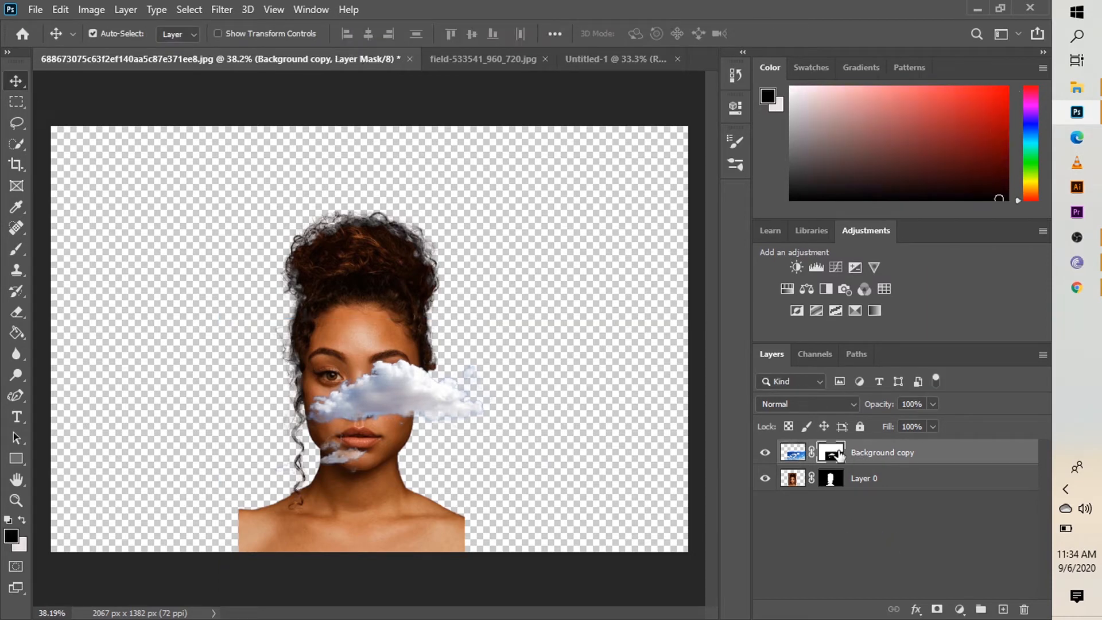
key(ctrl+j)
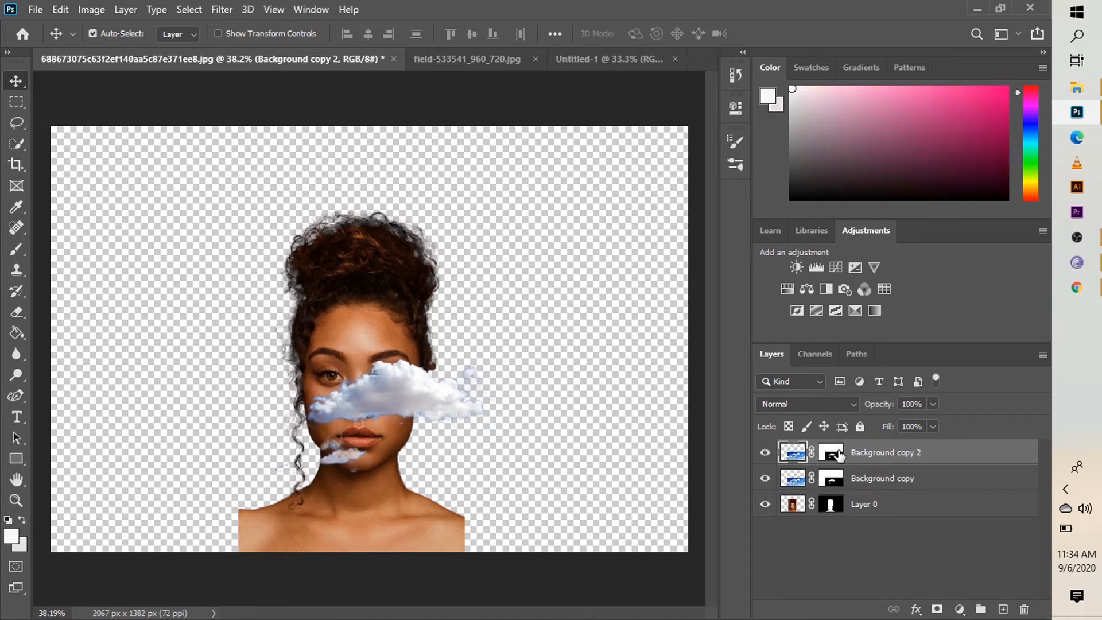
click(767, 453)
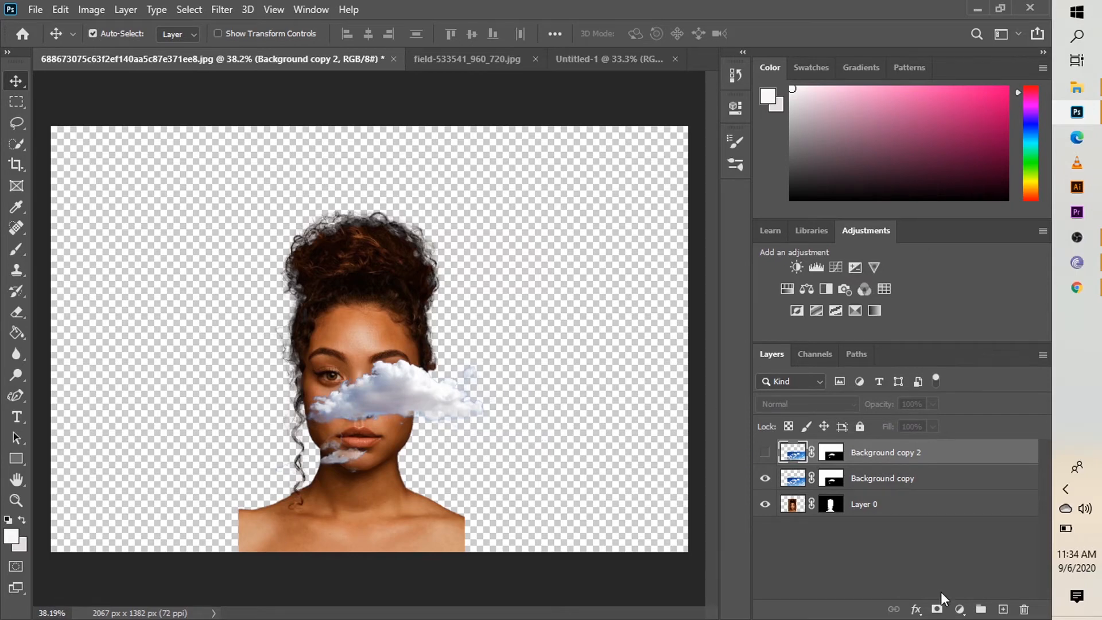
Fill a new layer with the solid color #dea781 and place it beneath the woman's layer as the background.
click(899, 511)
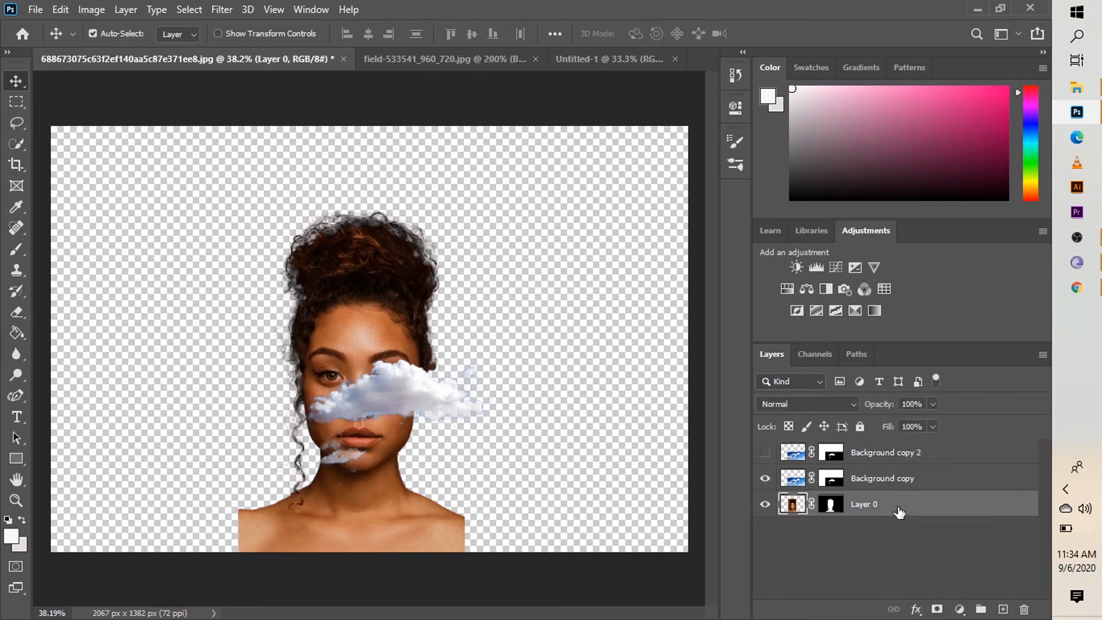
click(1003, 609)
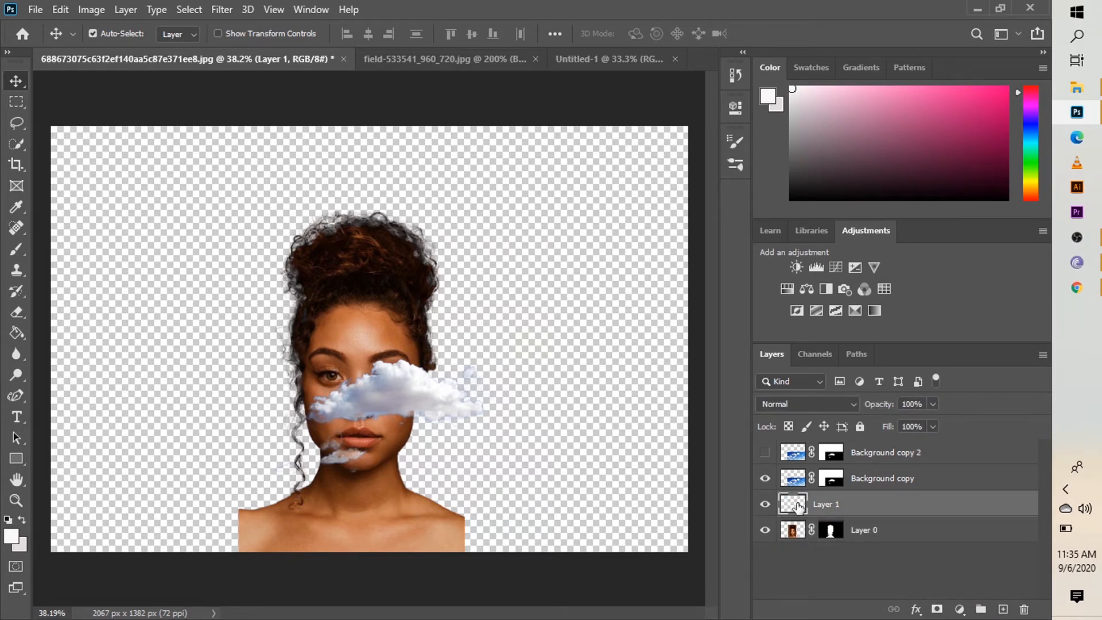
click(60, 9)
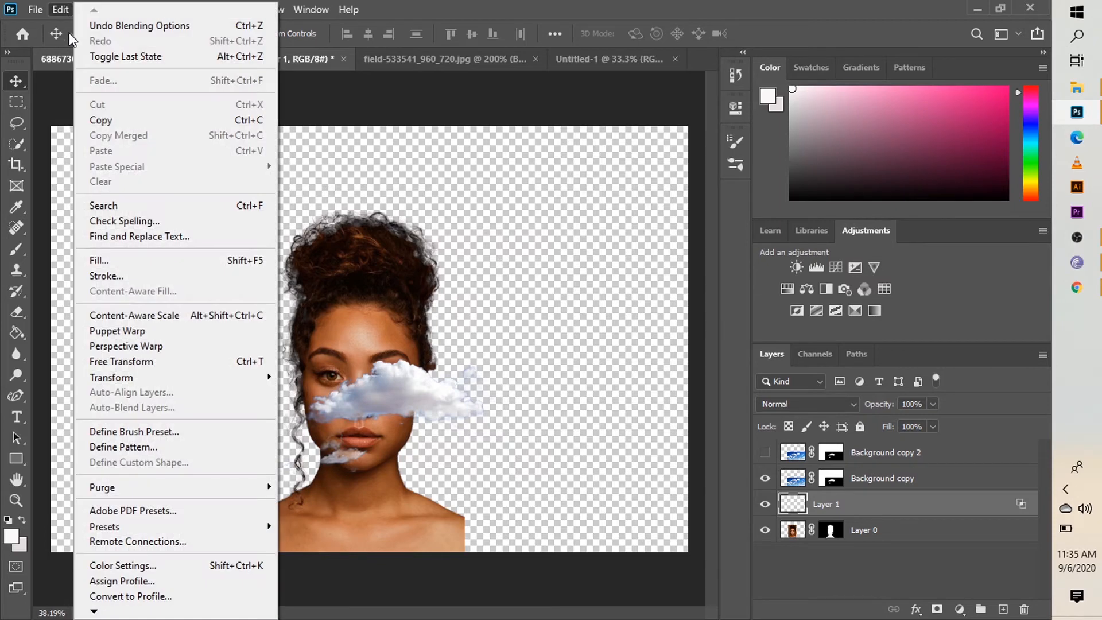
click(233, 260)
click(560, 151)
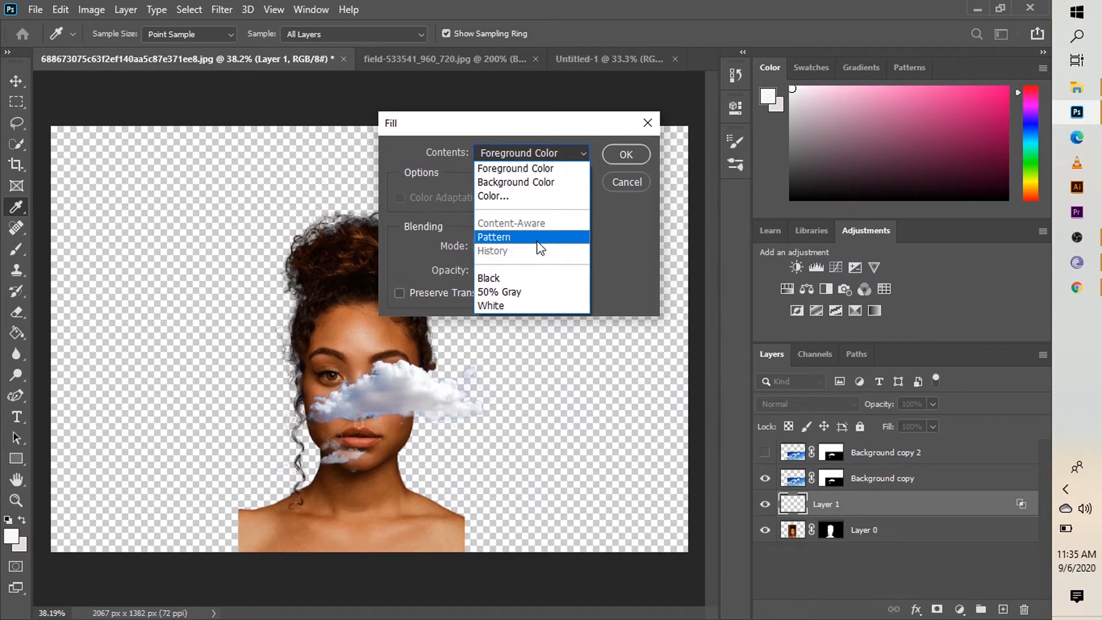
click(515, 198)
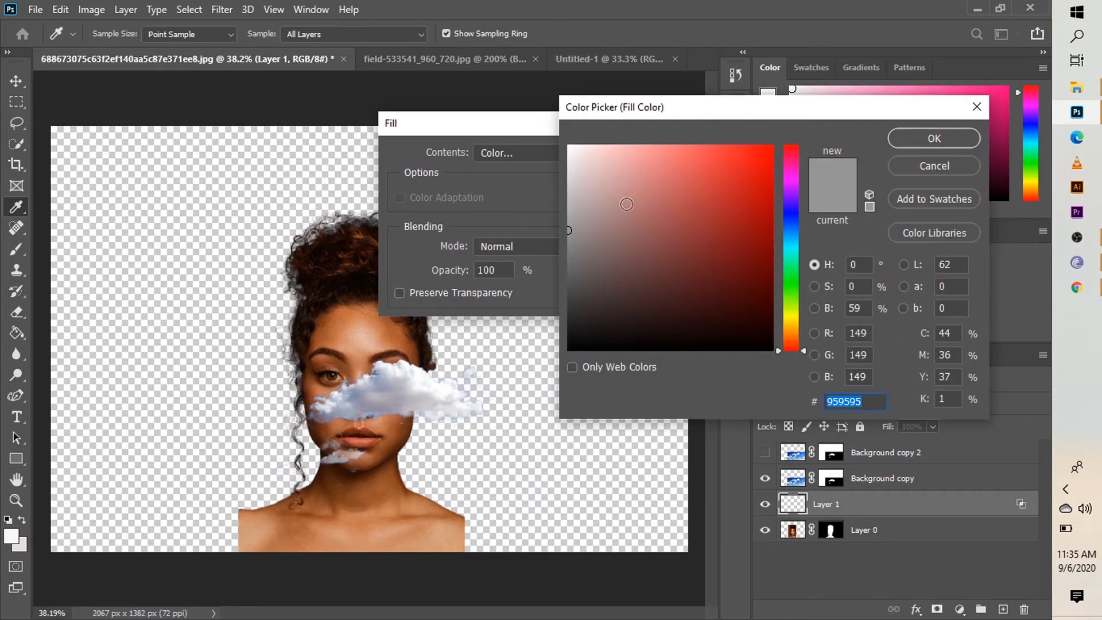
click(374, 333)
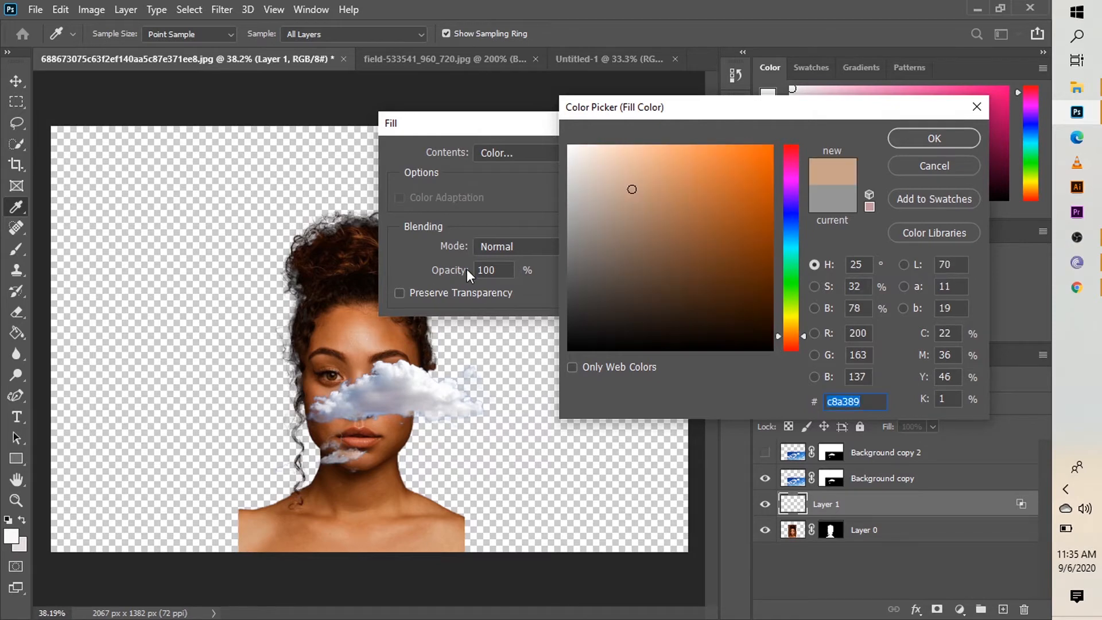
click(655, 171)
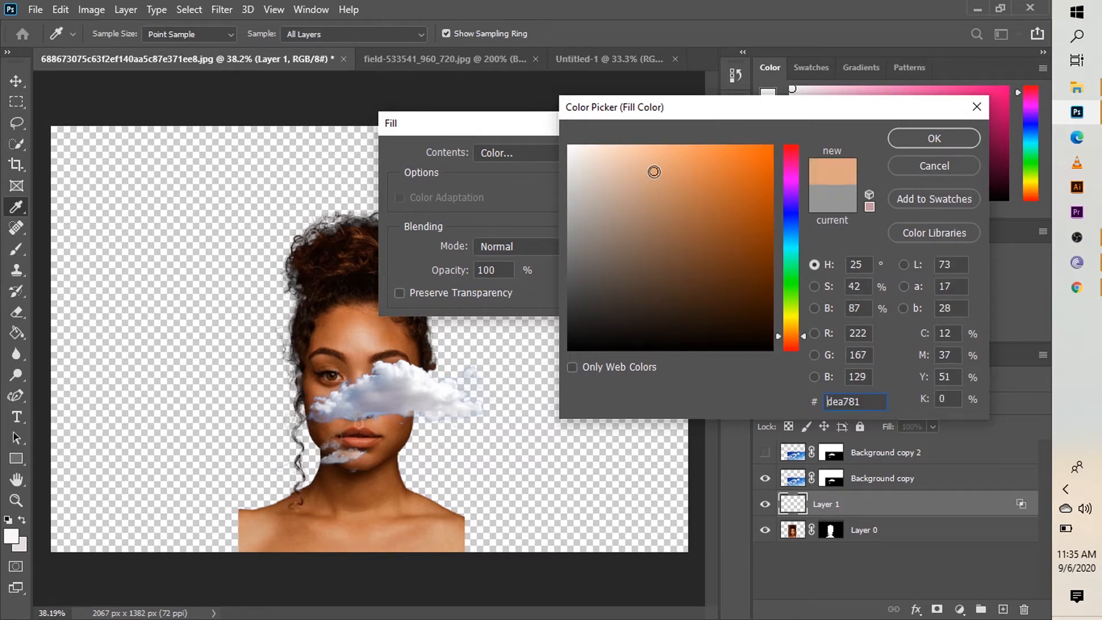
click(935, 137)
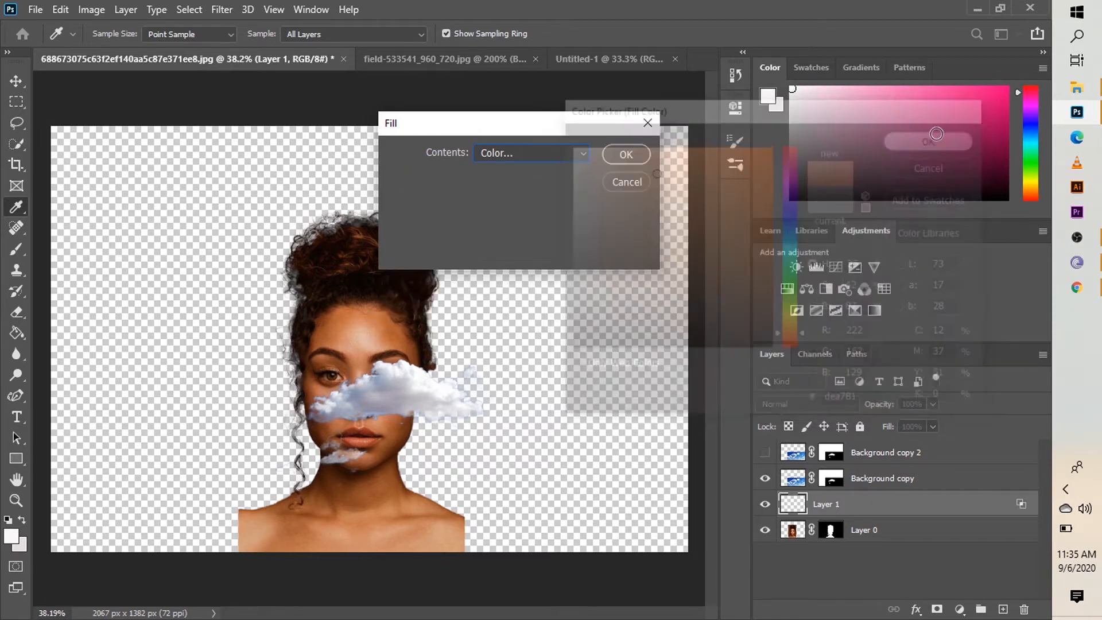
click(616, 160)
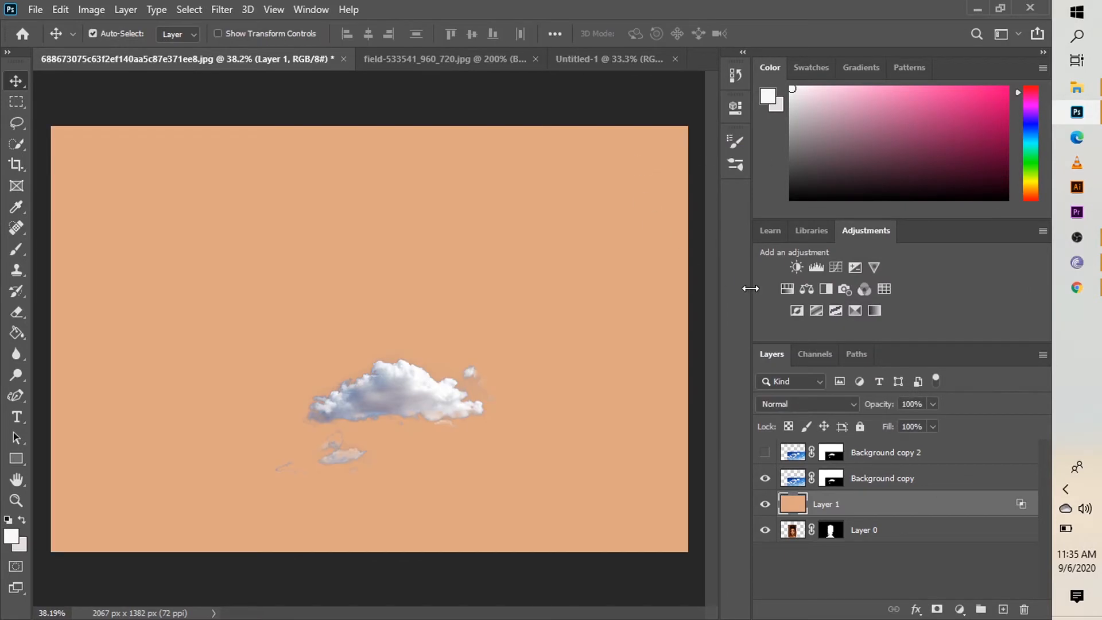
drag(900, 525, 889, 497)
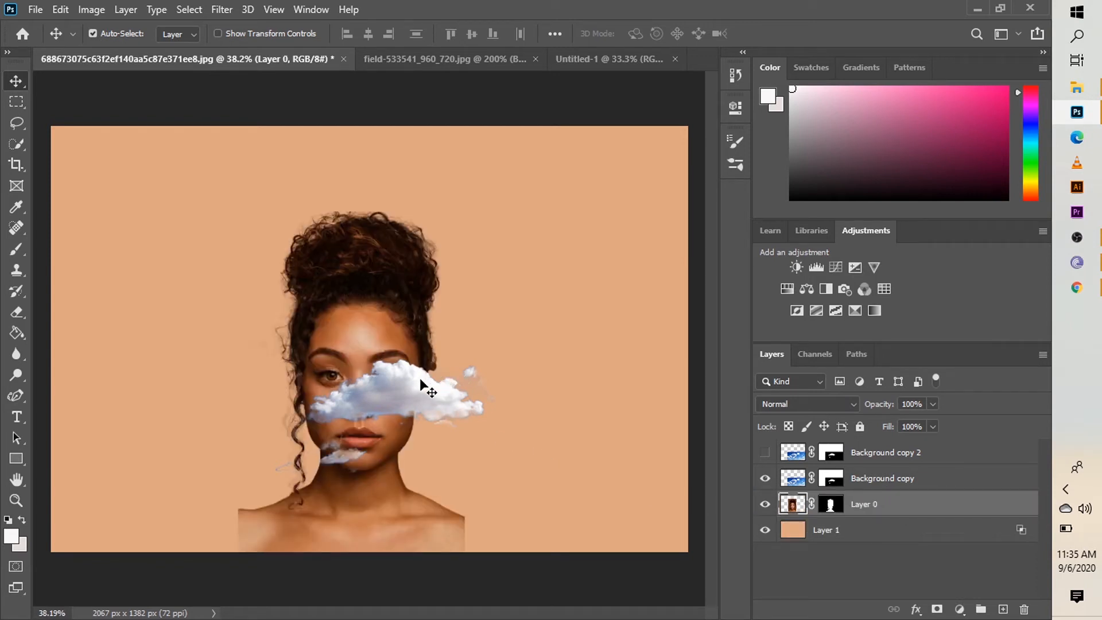
Move the face cloud down to the woman's left-hand shoulder and place a pasted copy across the right-hand side of her forehead.
drag(423, 384, 291, 463)
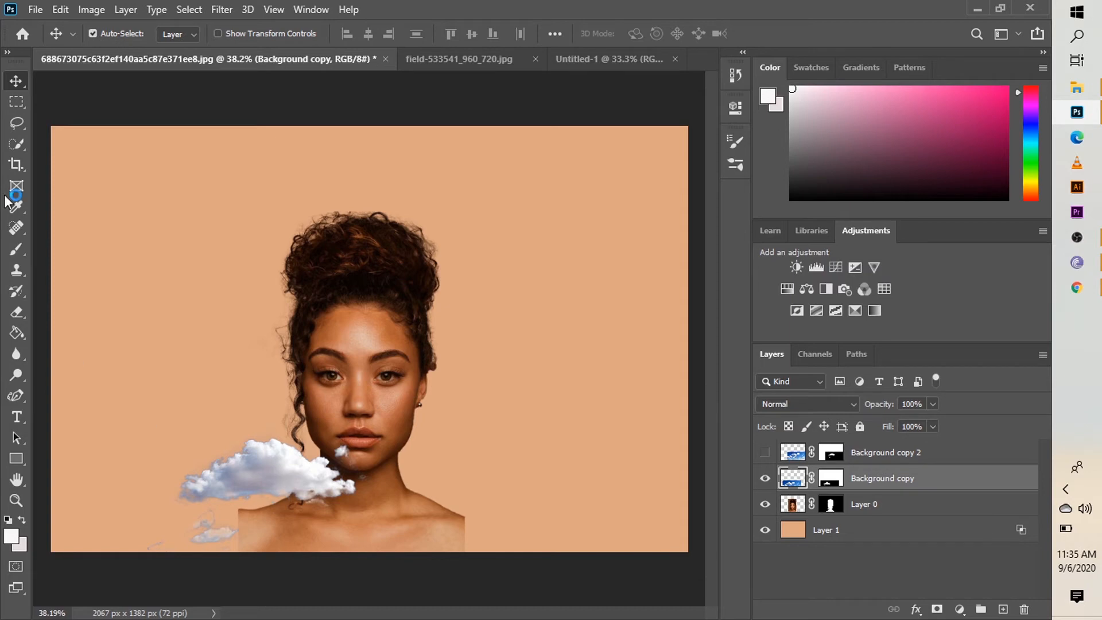
click(60, 10)
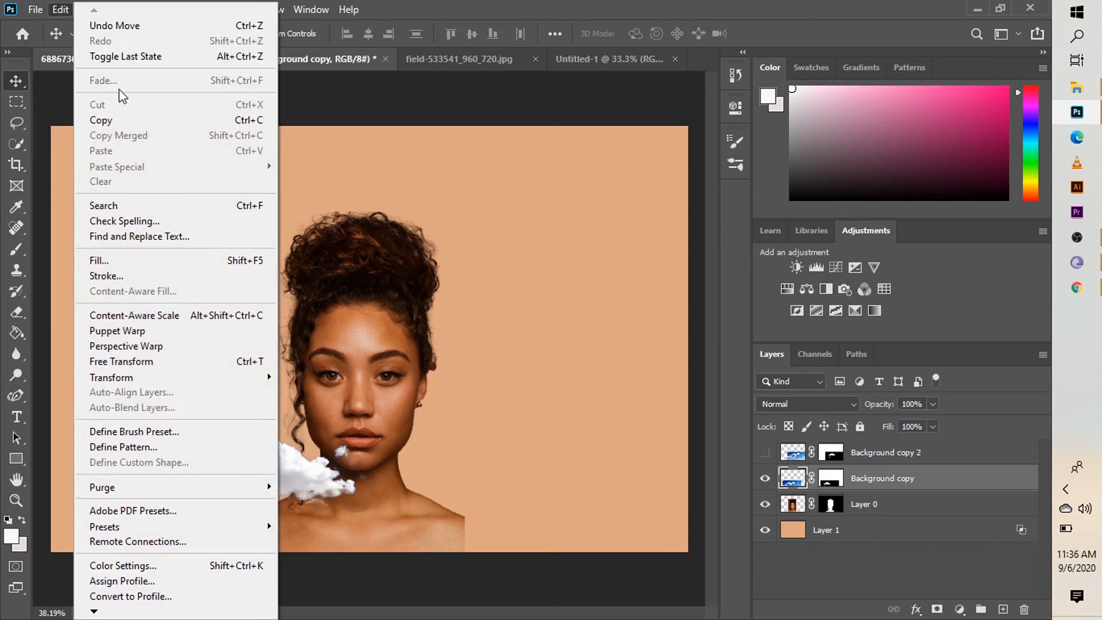
click(129, 119)
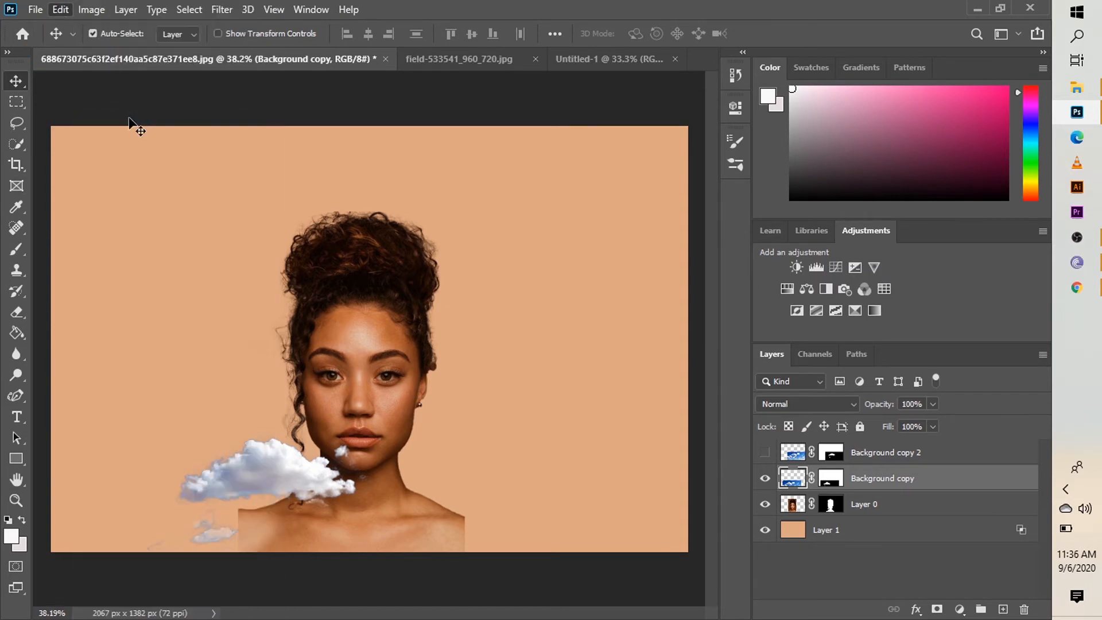
click(60, 9)
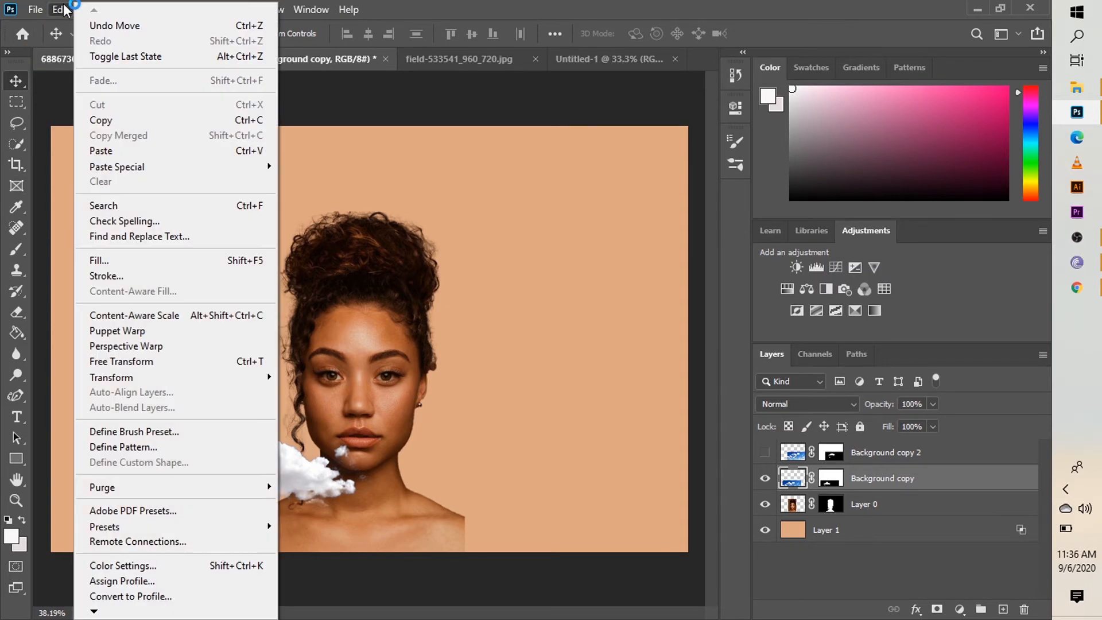
click(164, 150)
drag(276, 250, 448, 329)
drag(265, 451, 305, 471)
drag(305, 471, 305, 471)
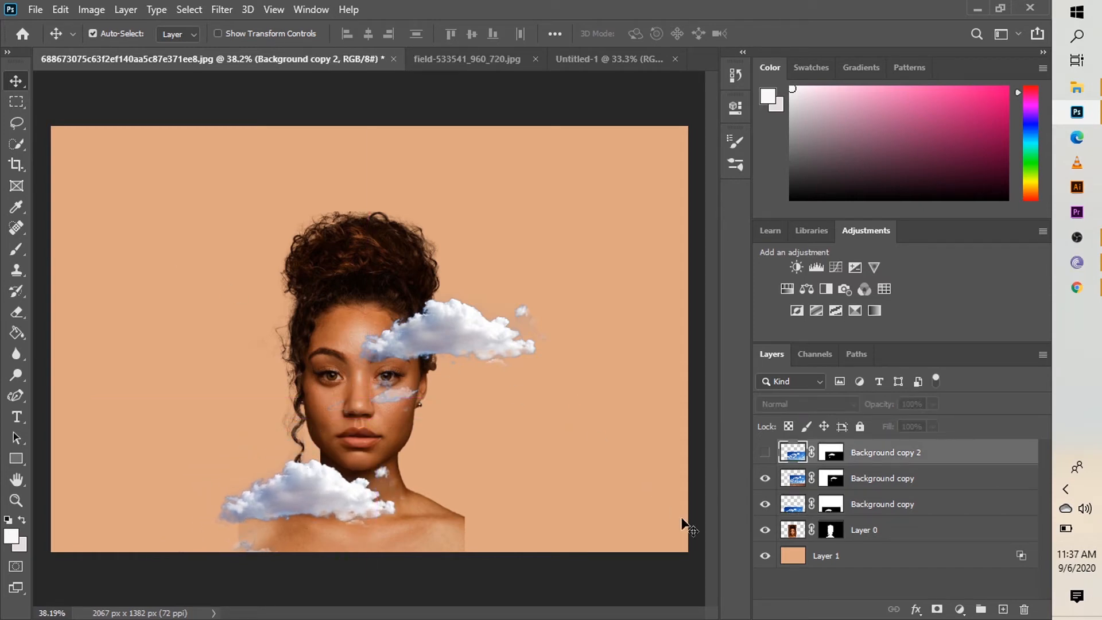
Show the hidden cloud layer and paste another copy of the large cloud, positioning it above the woman's hair.
click(765, 453)
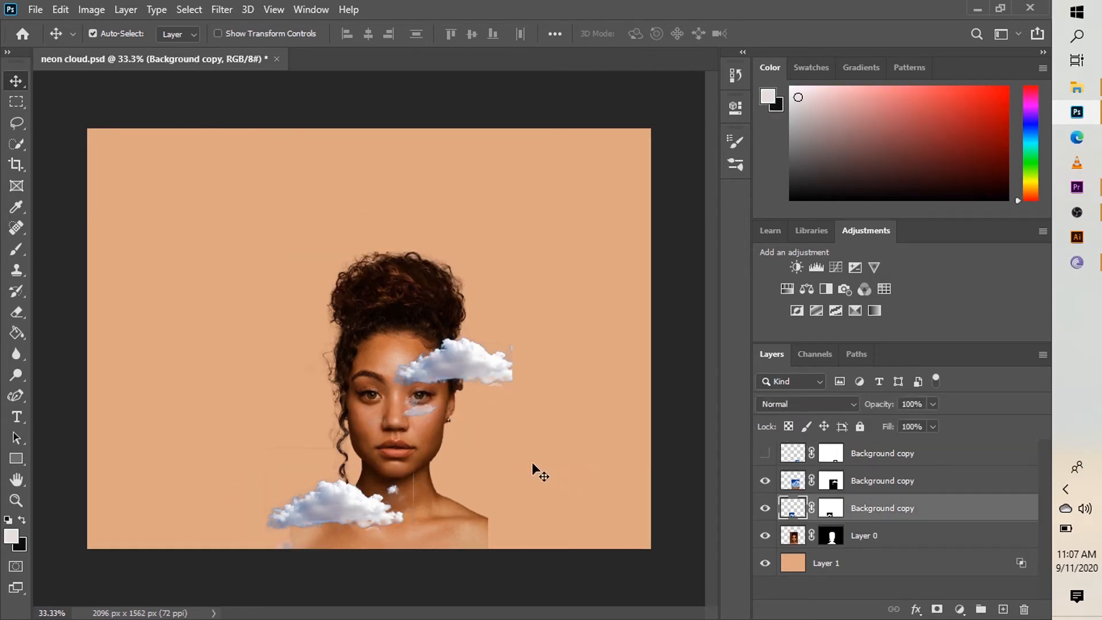
click(765, 455)
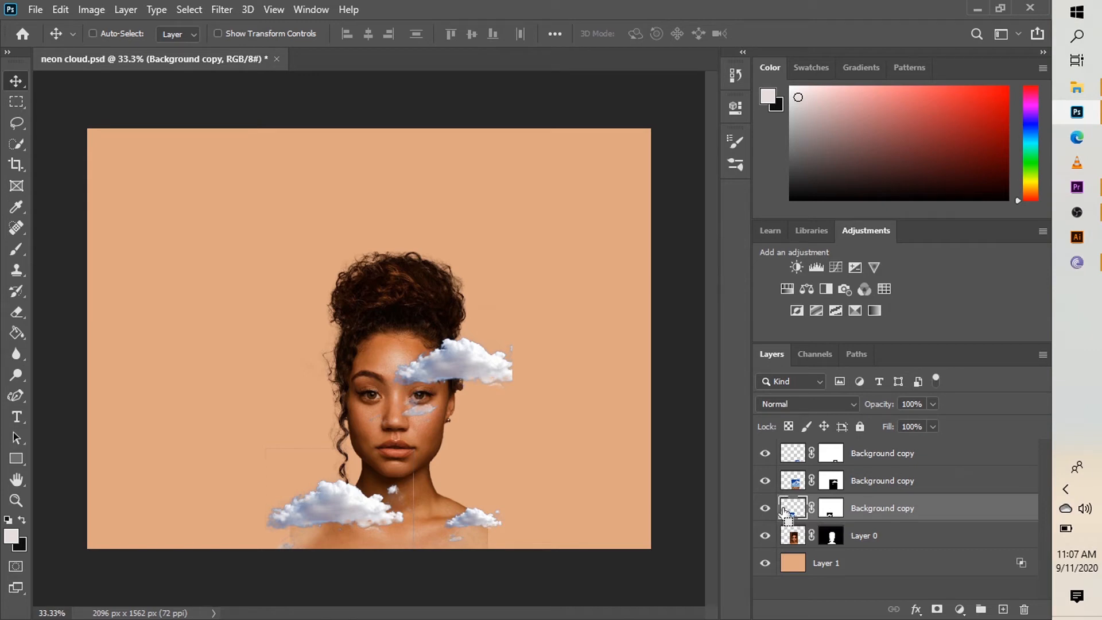
key(ctrl+v)
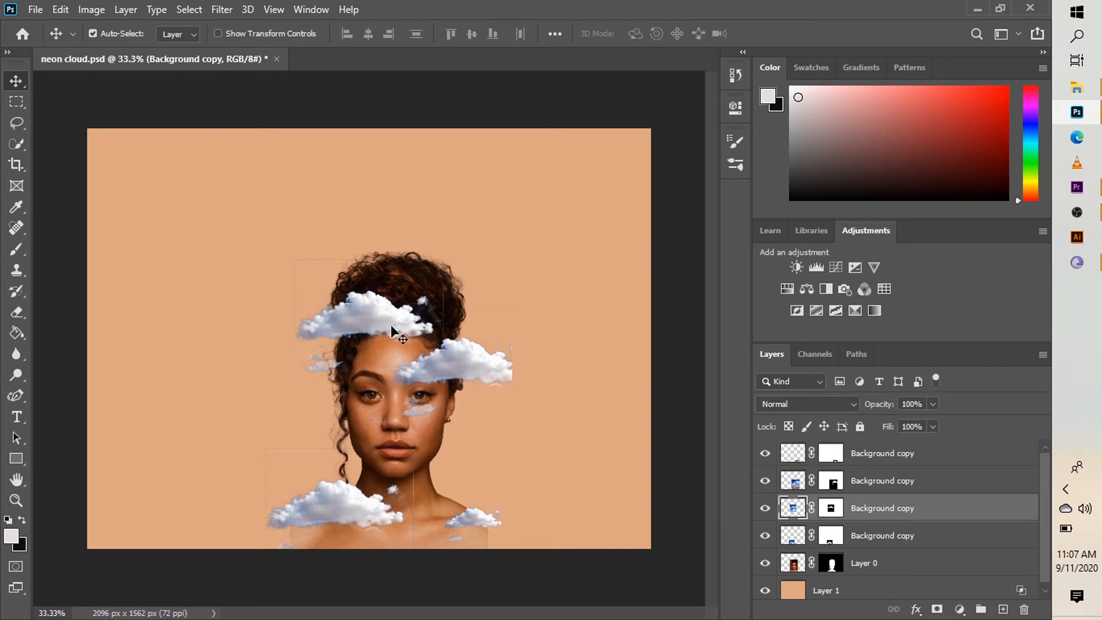
drag(390, 325, 429, 207)
Move the cloud from the woman's forehead to the open background left of her hair and scale it down proportionally.
drag(460, 355, 329, 323)
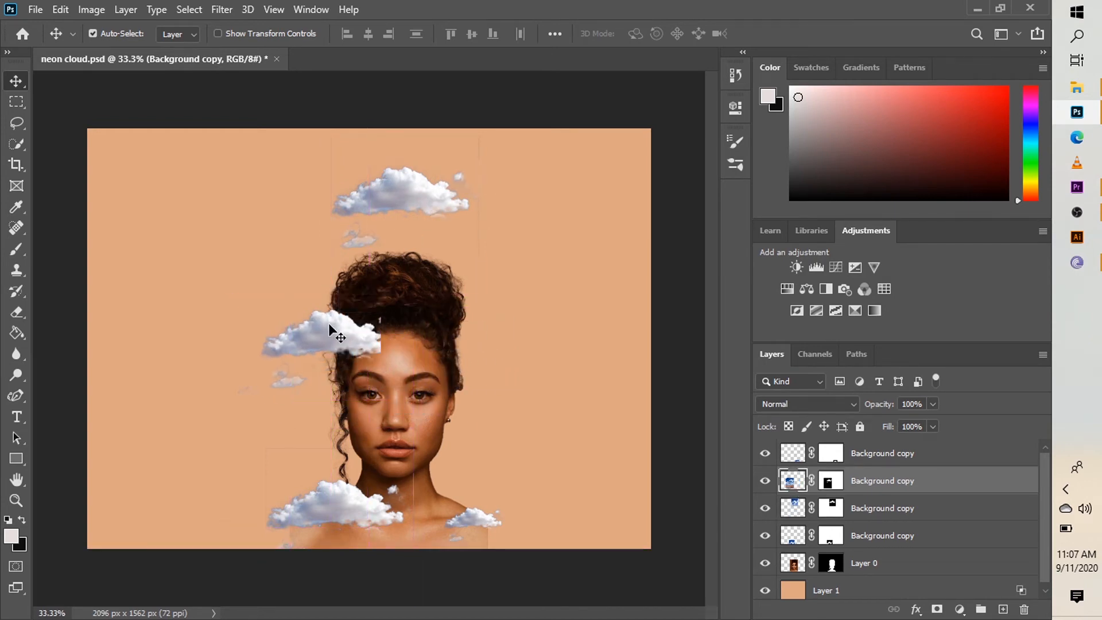
key(ctrl+t)
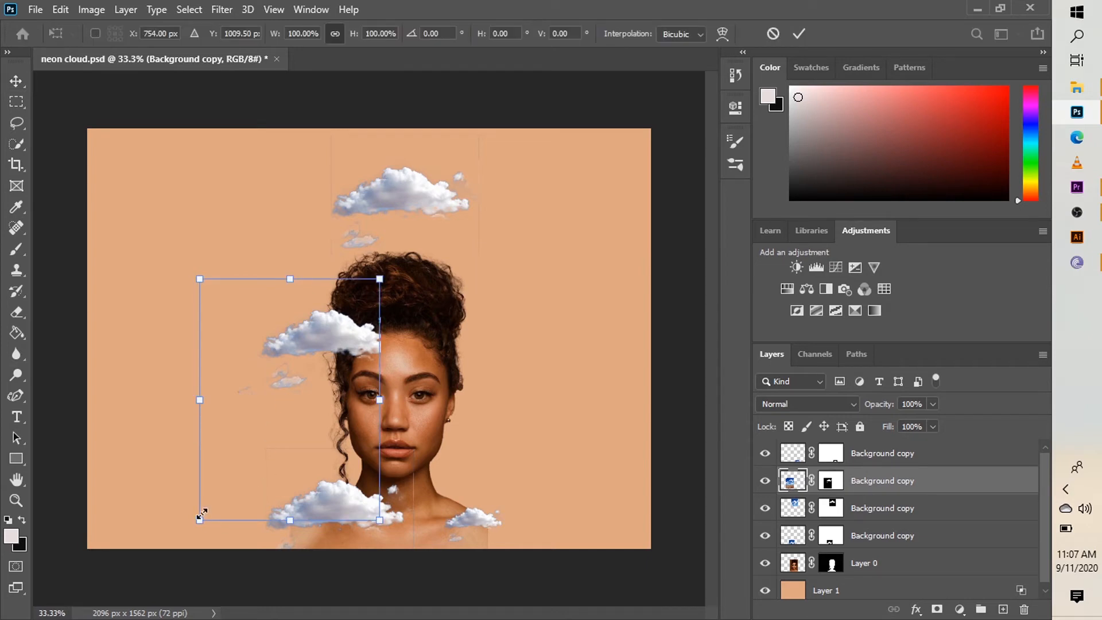
drag(201, 513, 352, 426)
drag(357, 358, 262, 355)
key(Return)
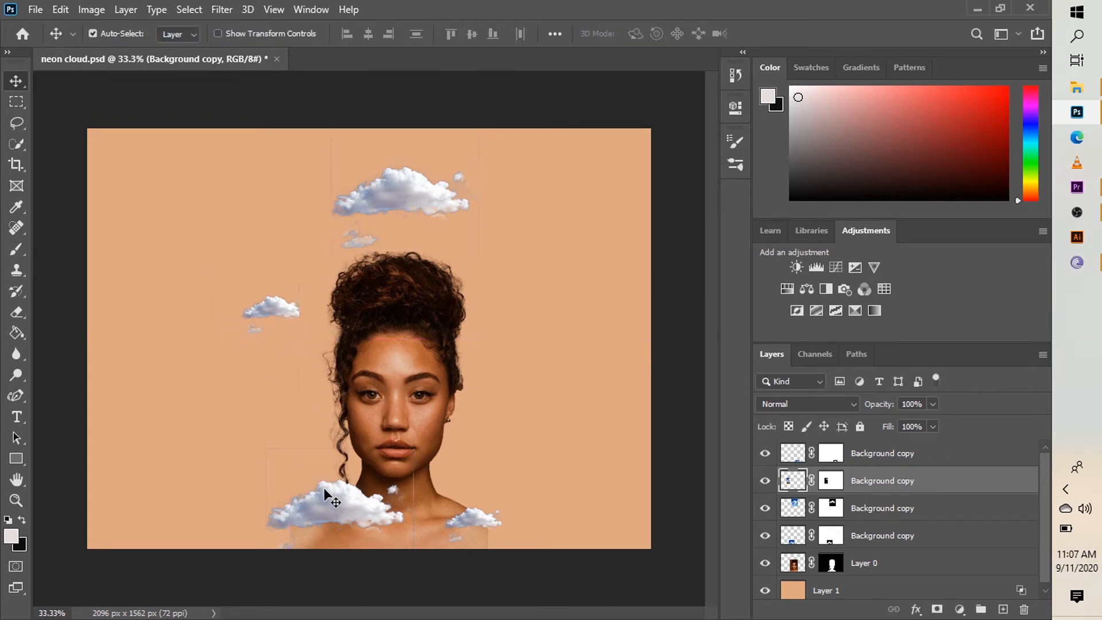
Move the cloud above the hair down over the woman's eyes and enlarge it proportionally to 130.43%.
click(399, 180)
drag(399, 181, 395, 380)
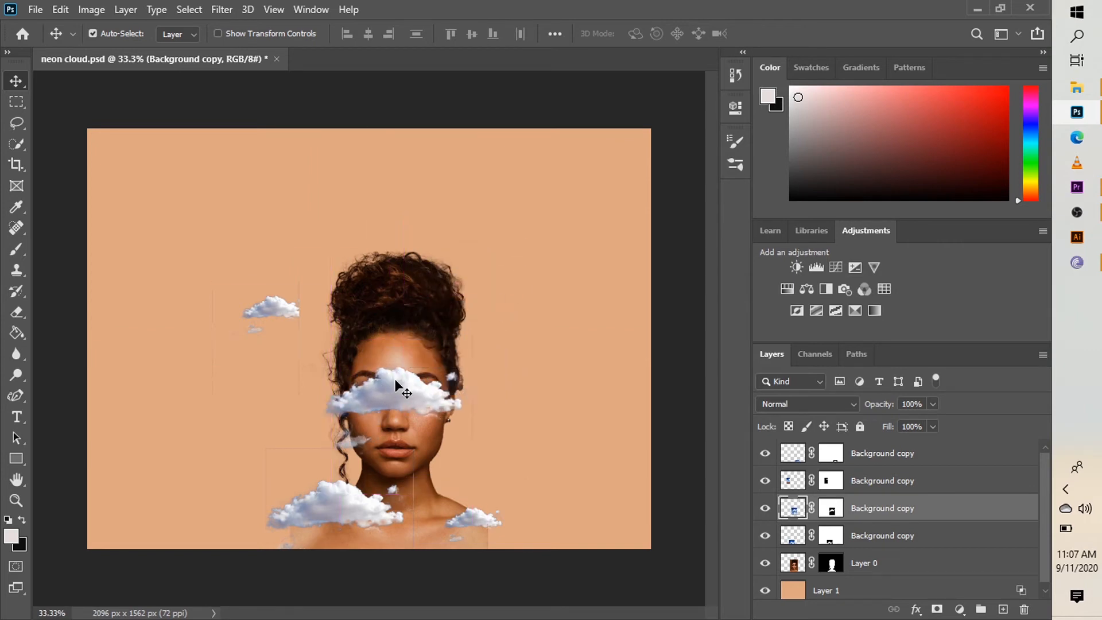
key(ctrl+t)
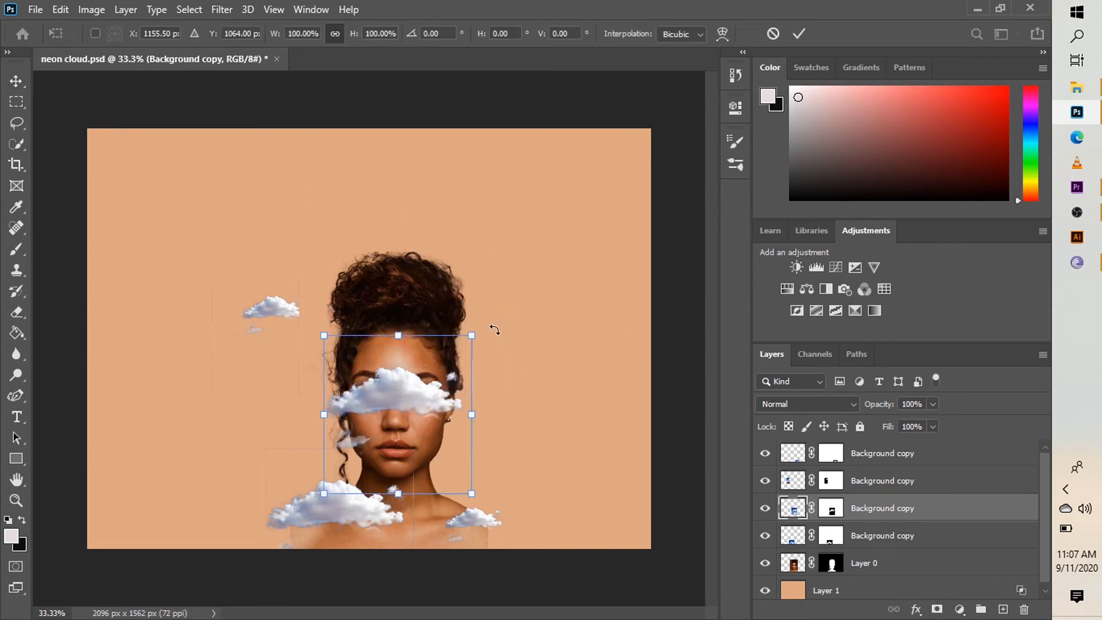
drag(472, 334, 449, 378)
drag(486, 331, 505, 315)
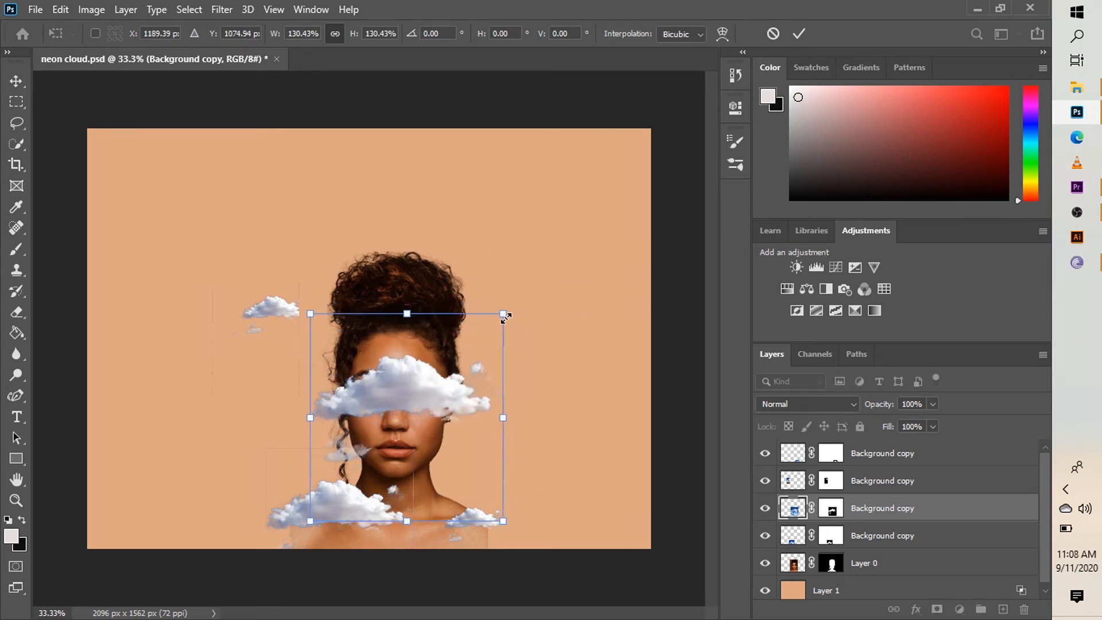
mouse_move(459, 368)
mouse_down()
mouse_move(450, 381)
mouse_move(455, 372)
mouse_up()
key(Return)
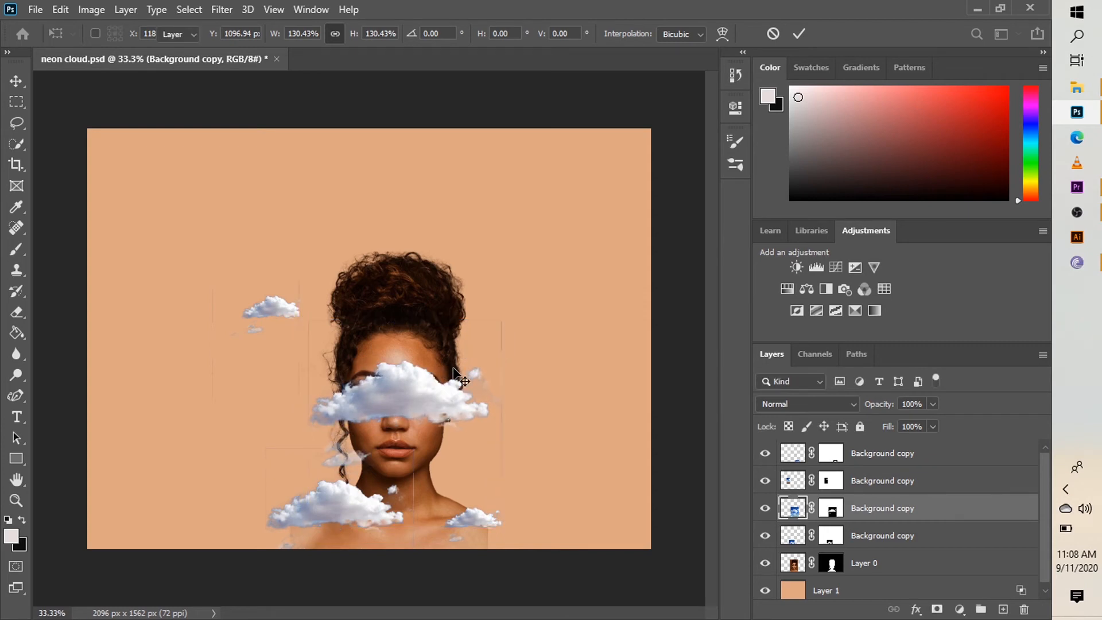
Shrink the cloud on the left-hand shoulder and reposition it there, and move the small upper cloud to the right of the hair.
click(338, 499)
key(ctrl+t)
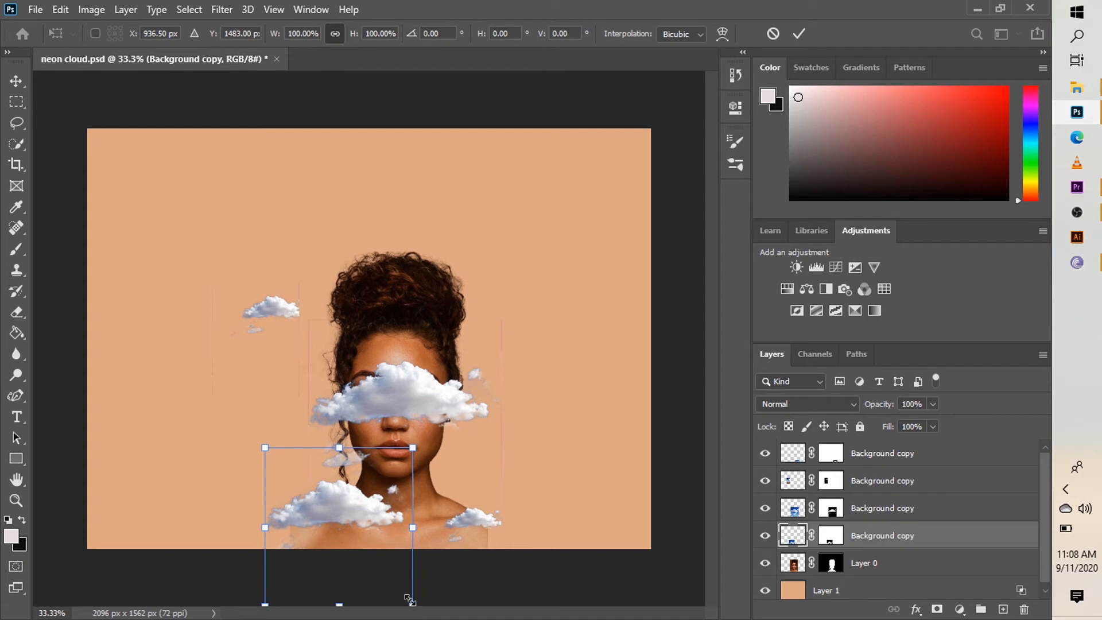
drag(413, 604, 341, 549)
drag(341, 496, 329, 516)
drag(256, 473, 259, 477)
key(Return)
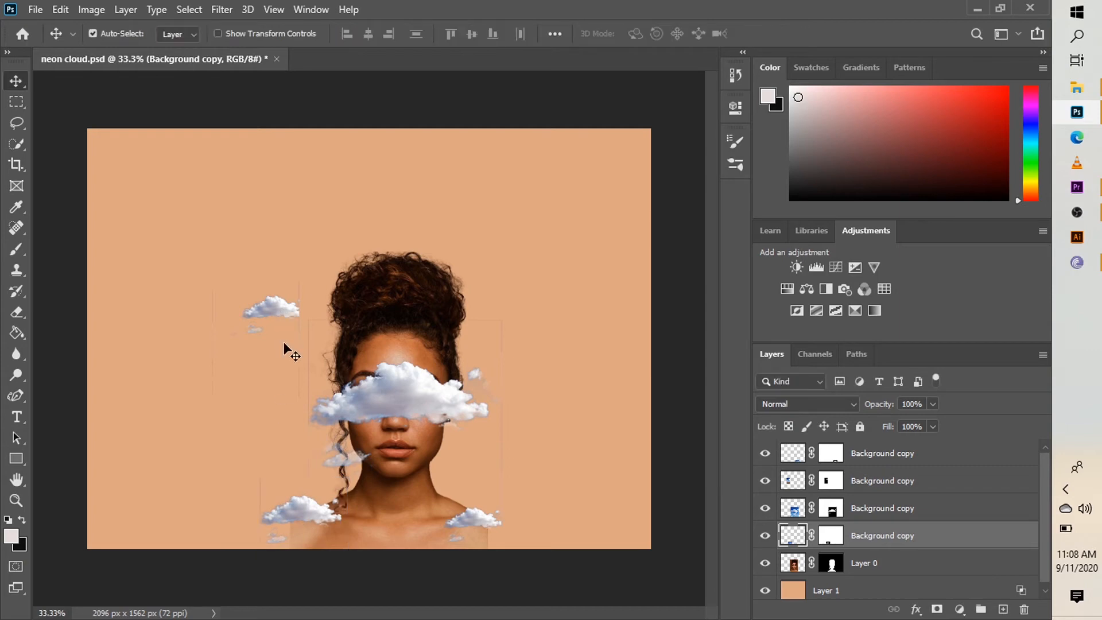
drag(289, 317, 505, 294)
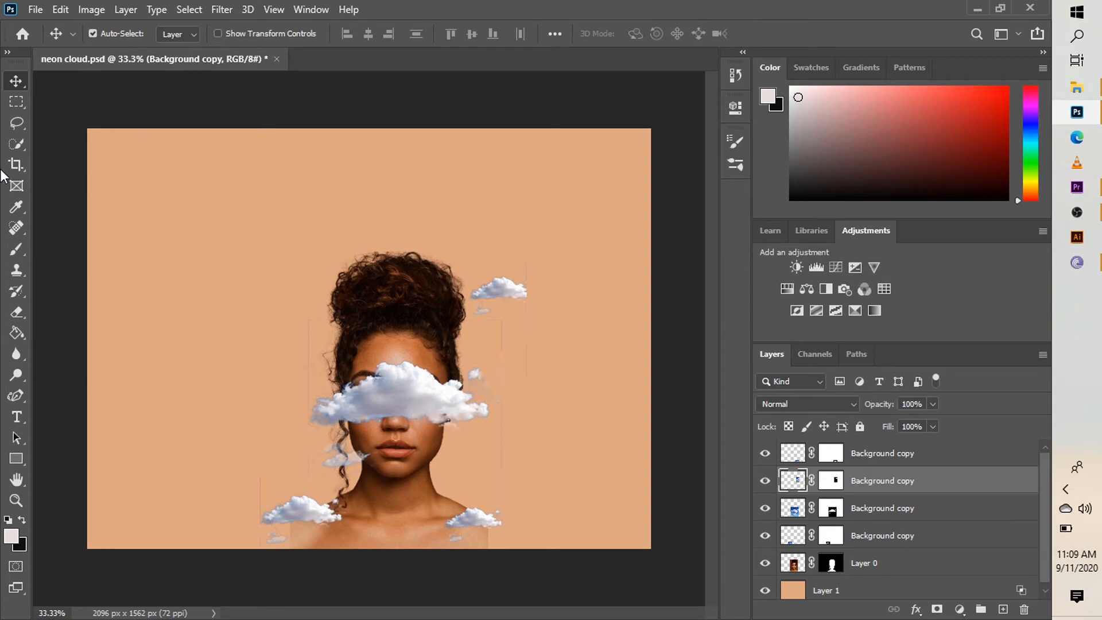
Crop both sides of the canvas to a narrow portrait format of 993 x 1562 px around the woman.
click(16, 167)
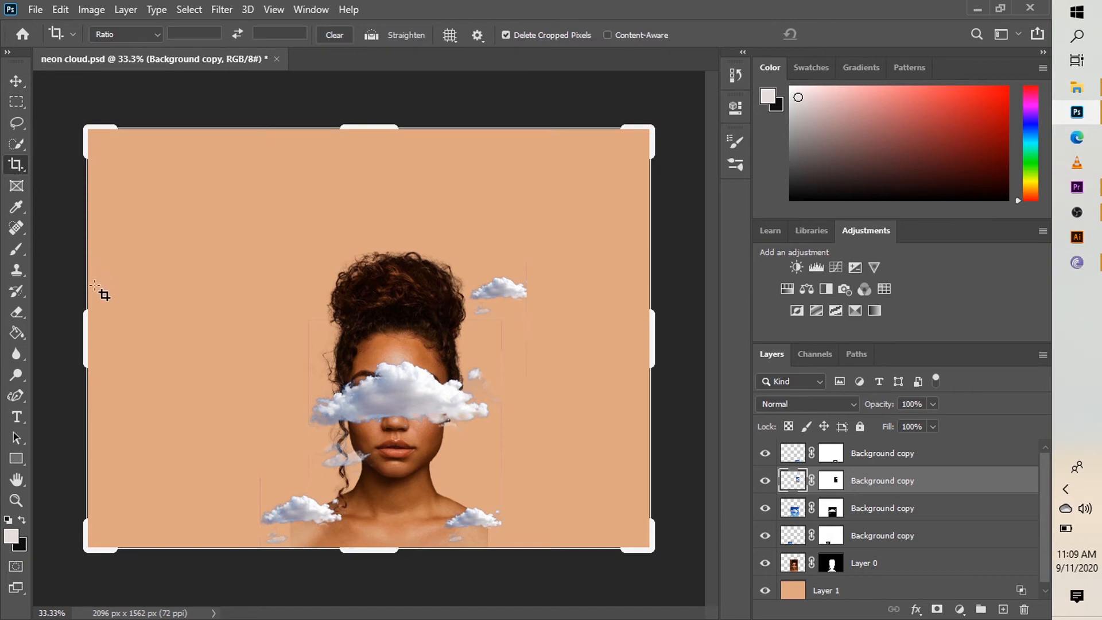
drag(86, 344, 172, 356)
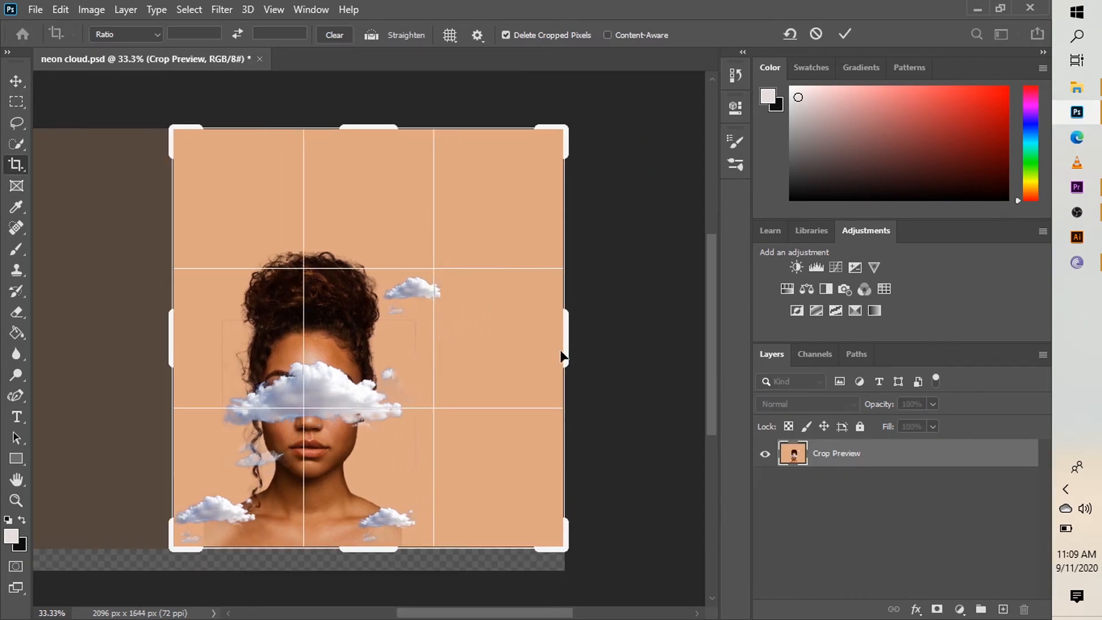
drag(570, 352, 503, 344)
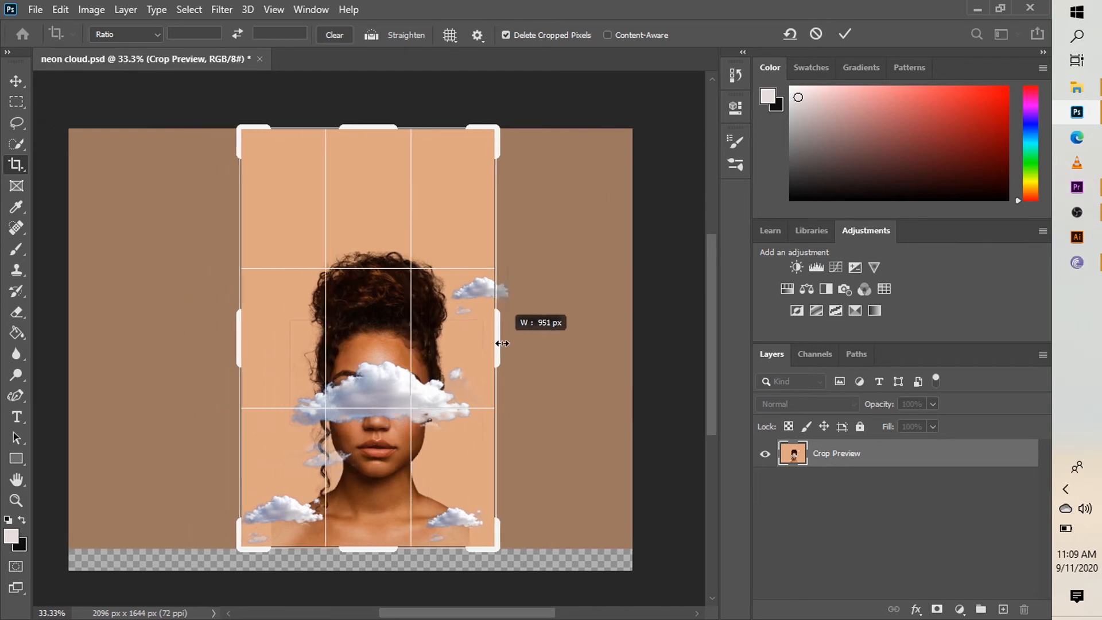
drag(506, 344, 508, 343)
key(Return)
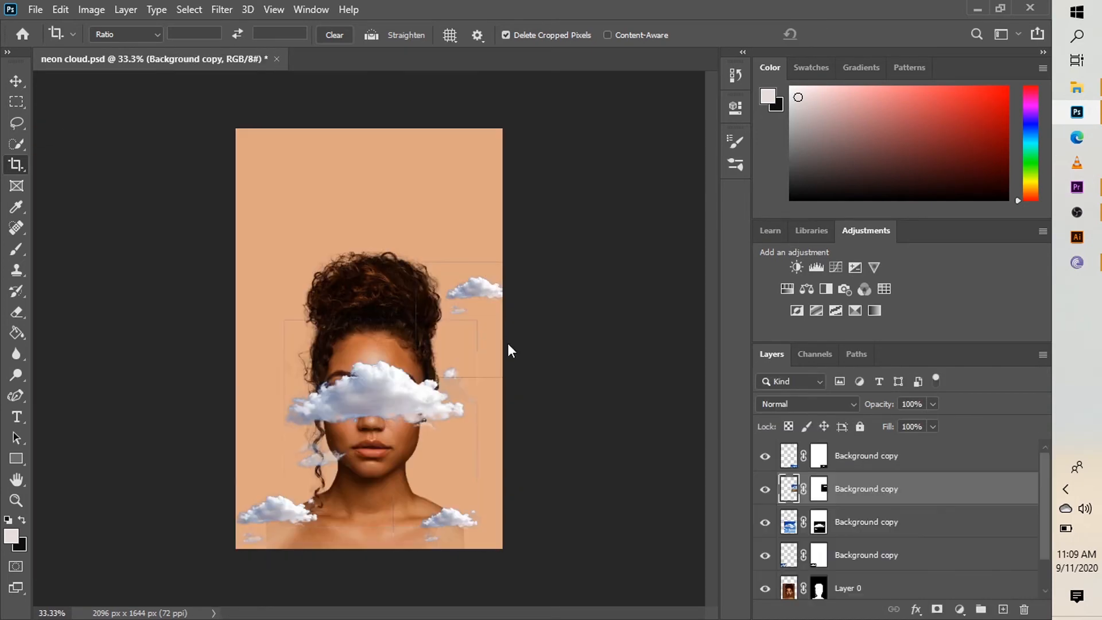
Move the small cloud from the right of the hair to the canvas's left edge, partly outside the frame.
click(23, 78)
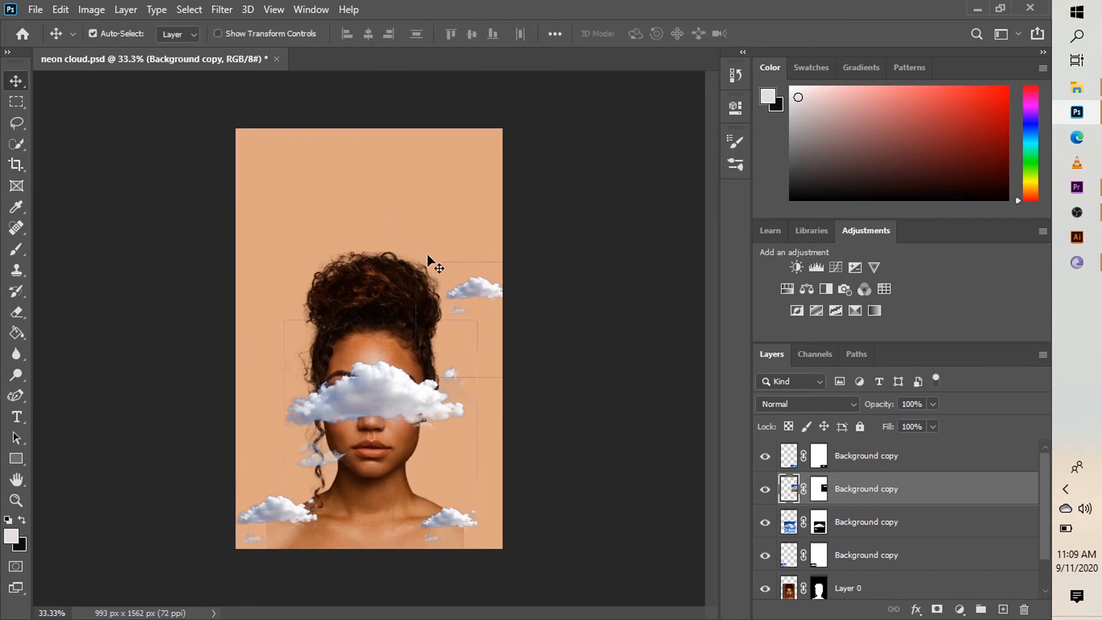
drag(473, 296, 233, 305)
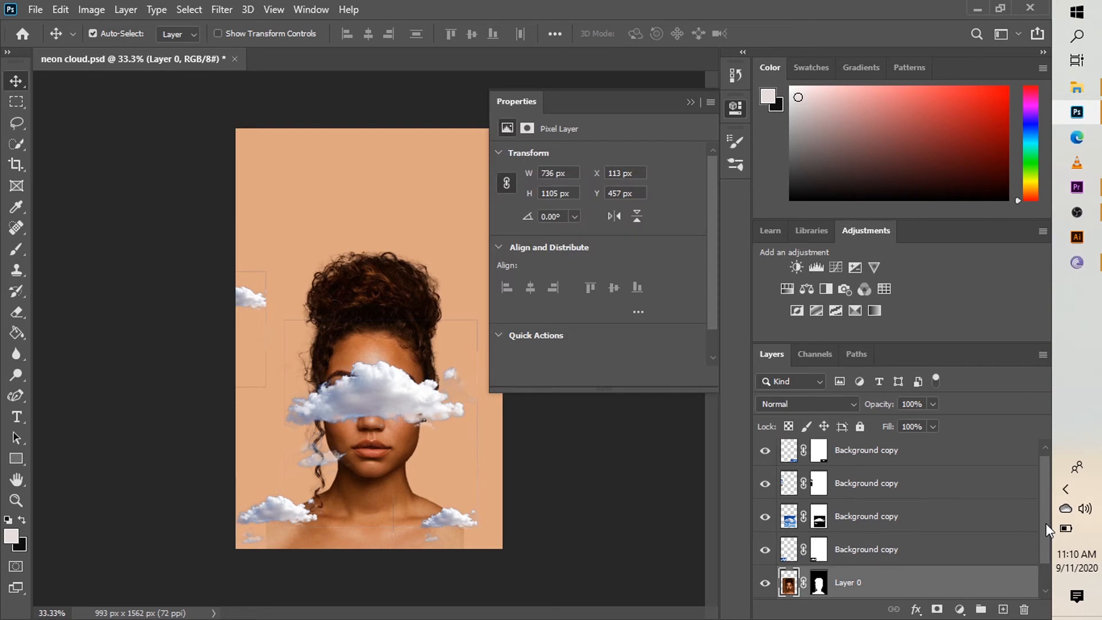
drag(1046, 526, 1051, 598)
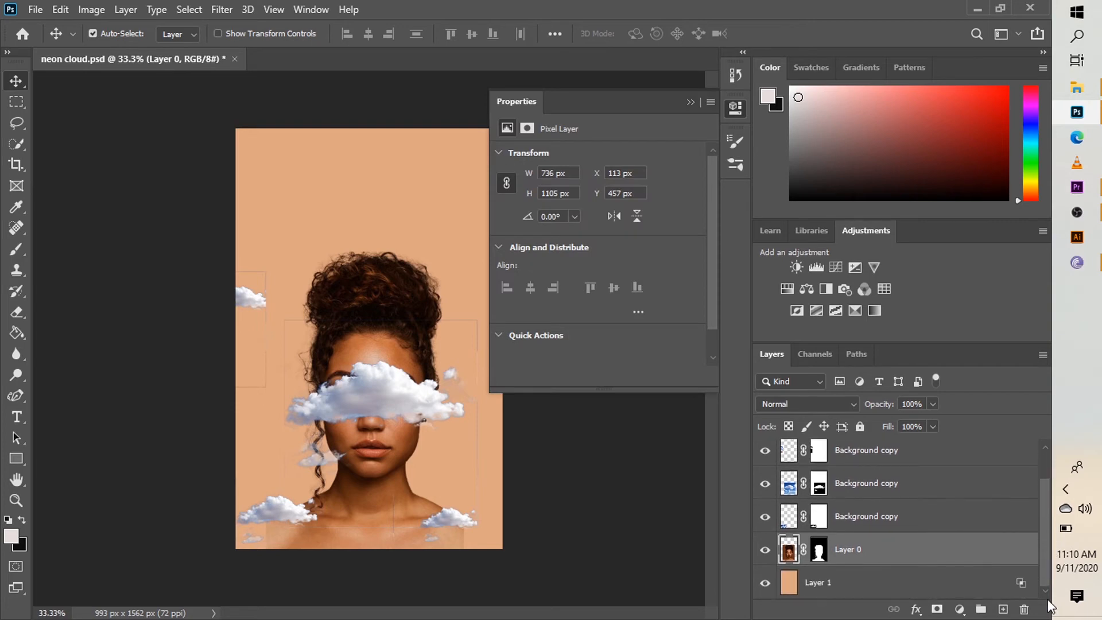
click(787, 584)
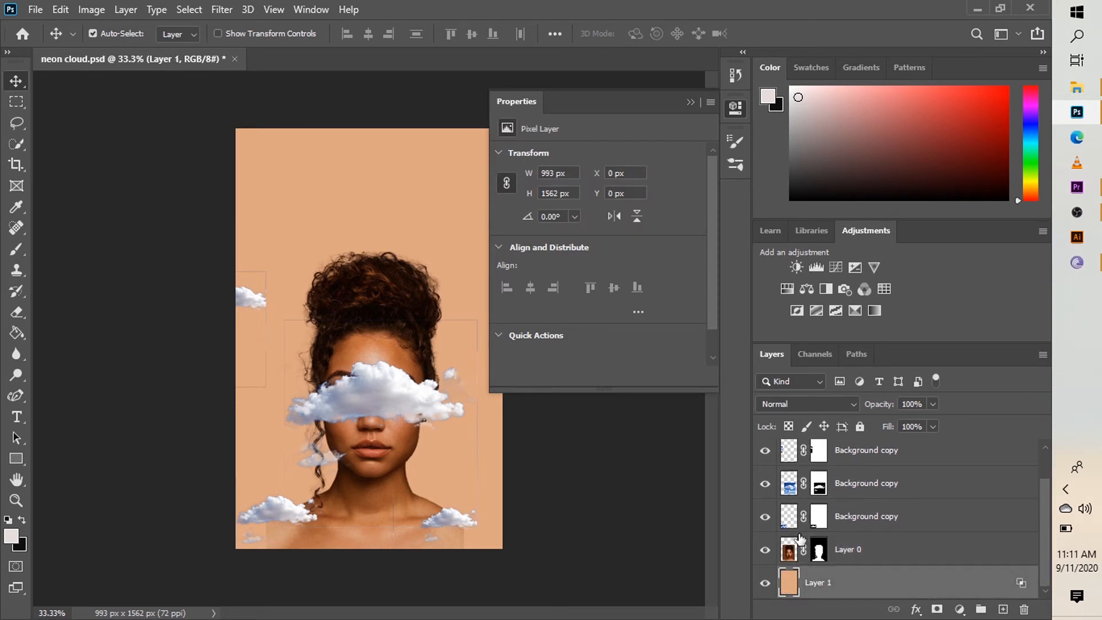
double_click(789, 581)
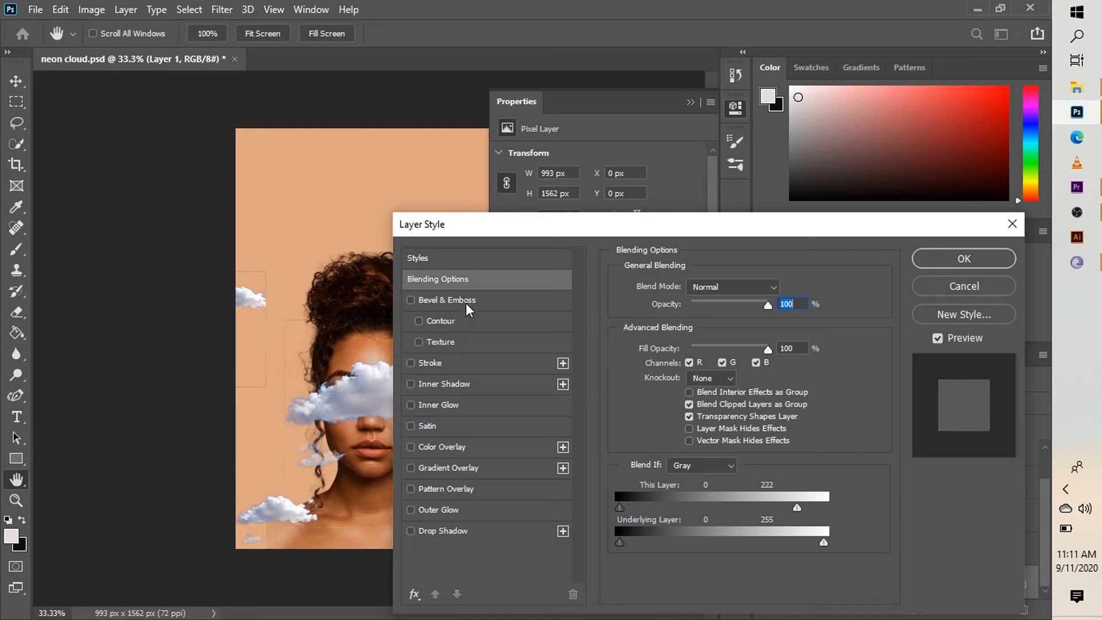
click(432, 447)
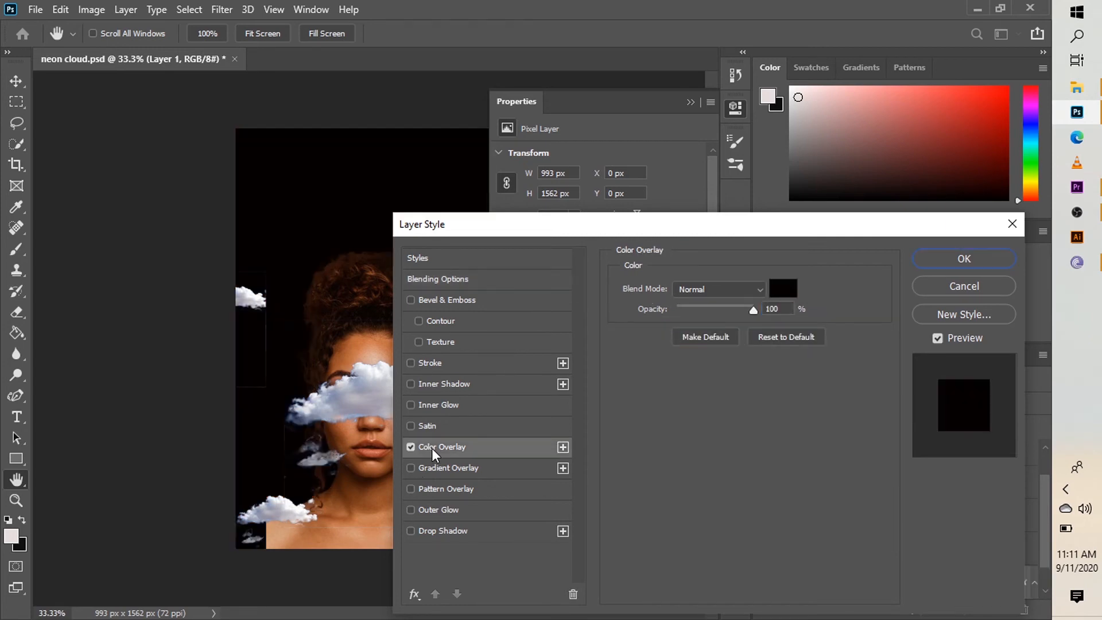
click(754, 290)
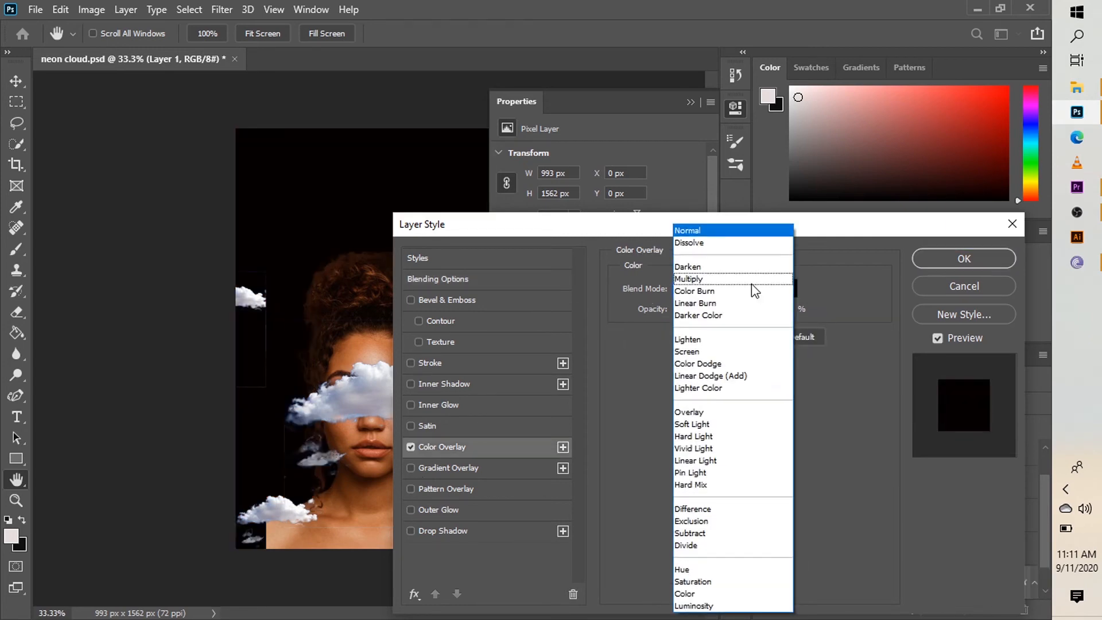
click(837, 298)
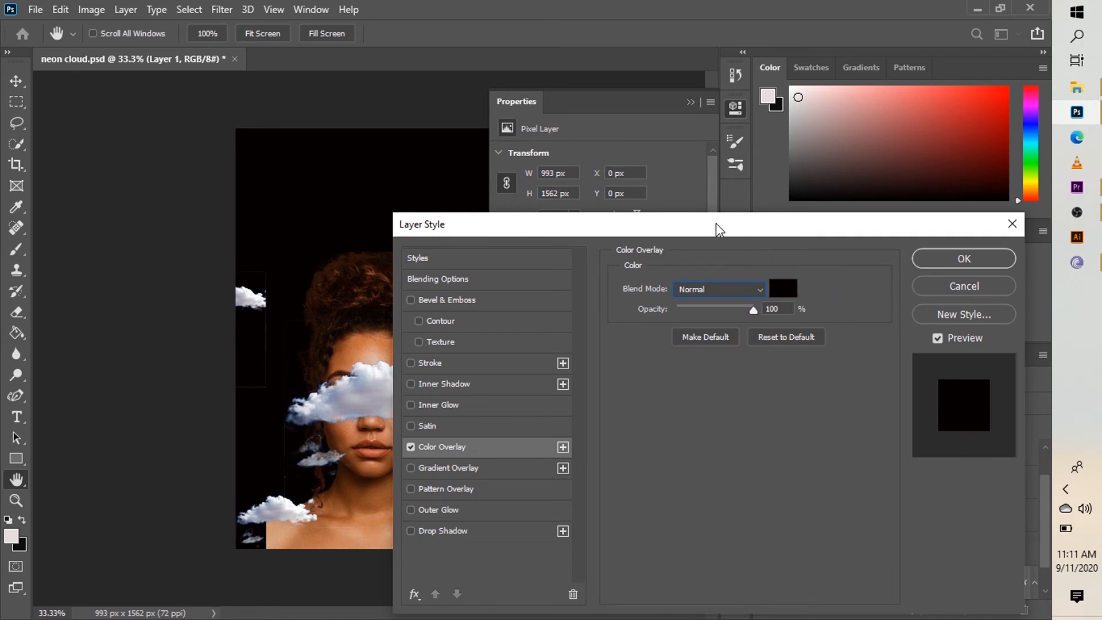
drag(715, 223, 687, 254)
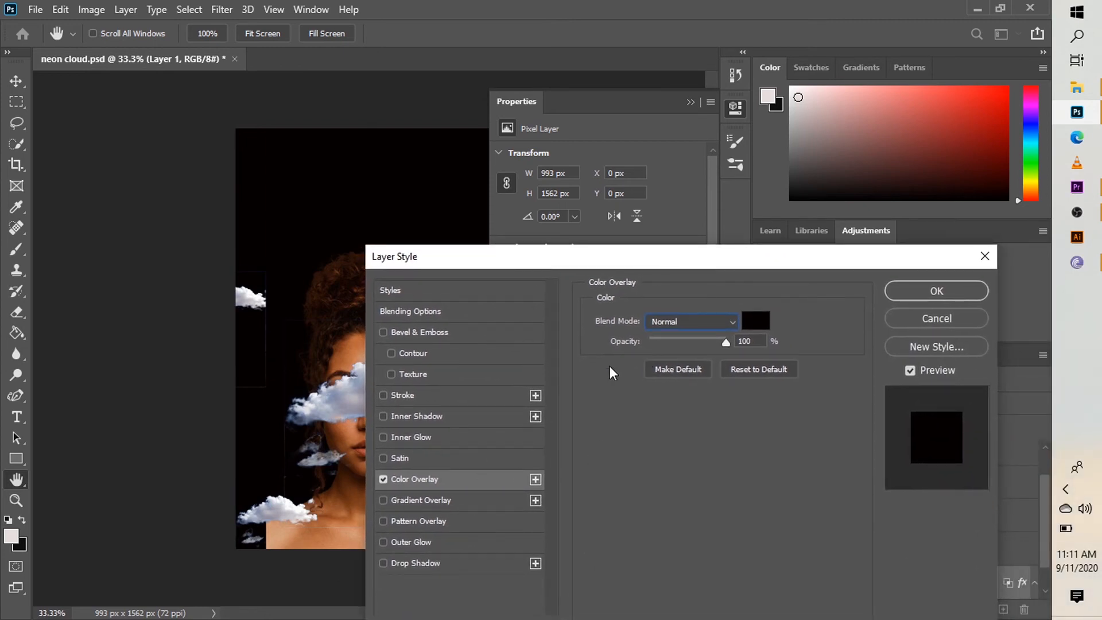
click(383, 480)
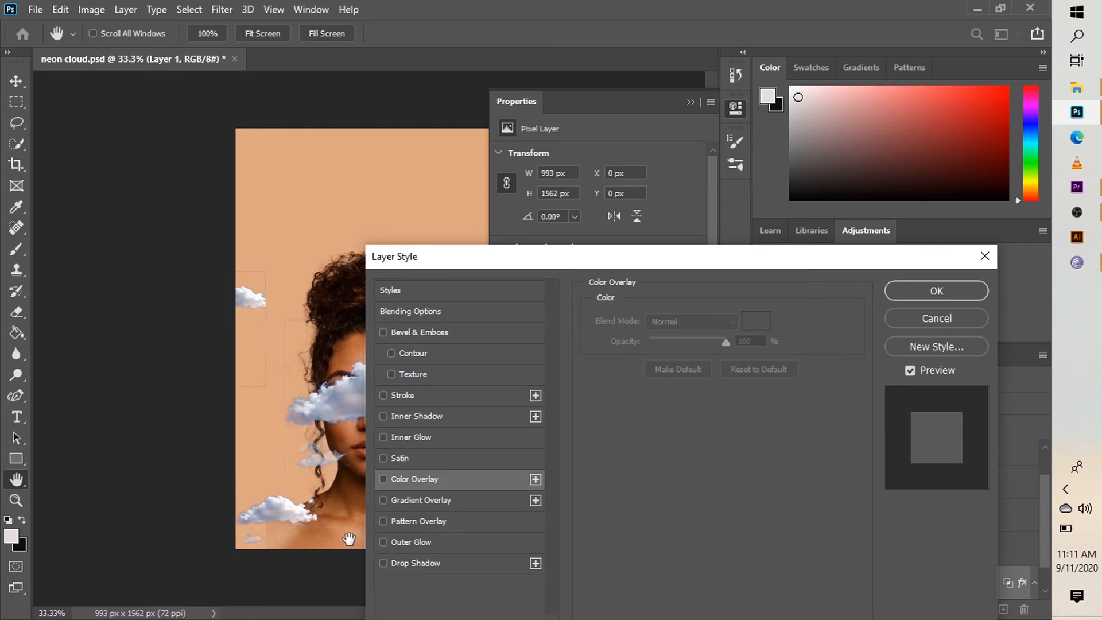
click(383, 479)
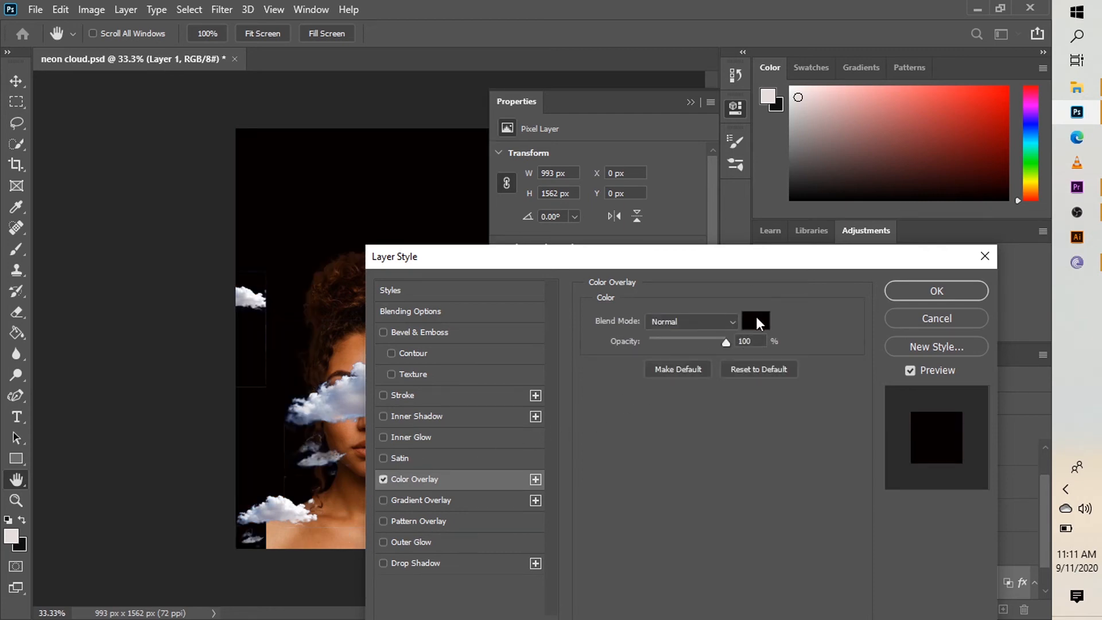
click(756, 319)
click(747, 214)
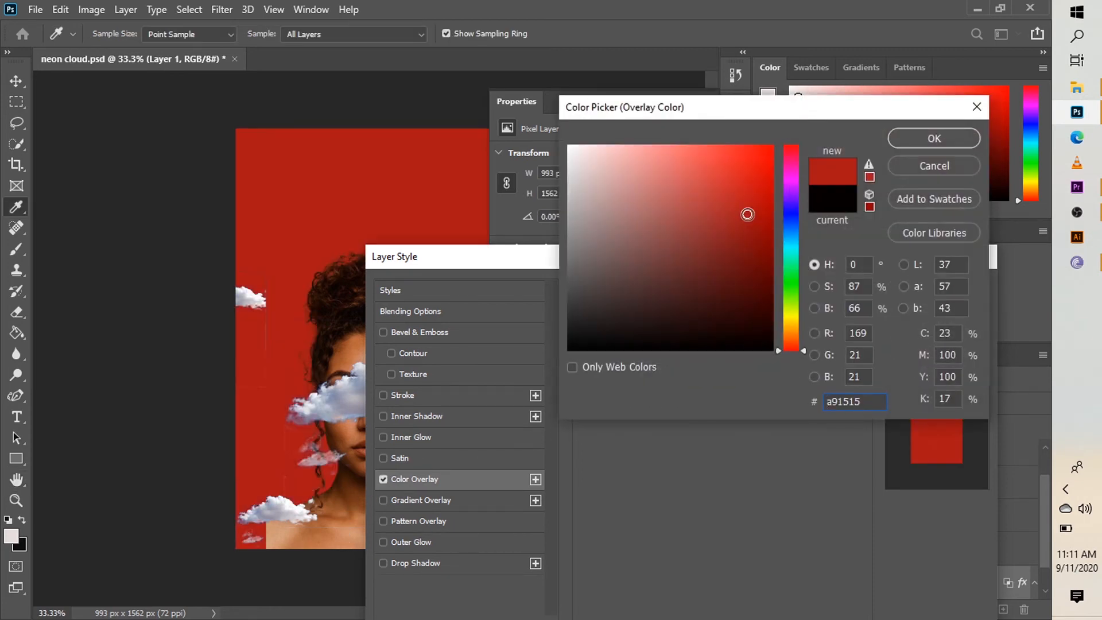
click(676, 191)
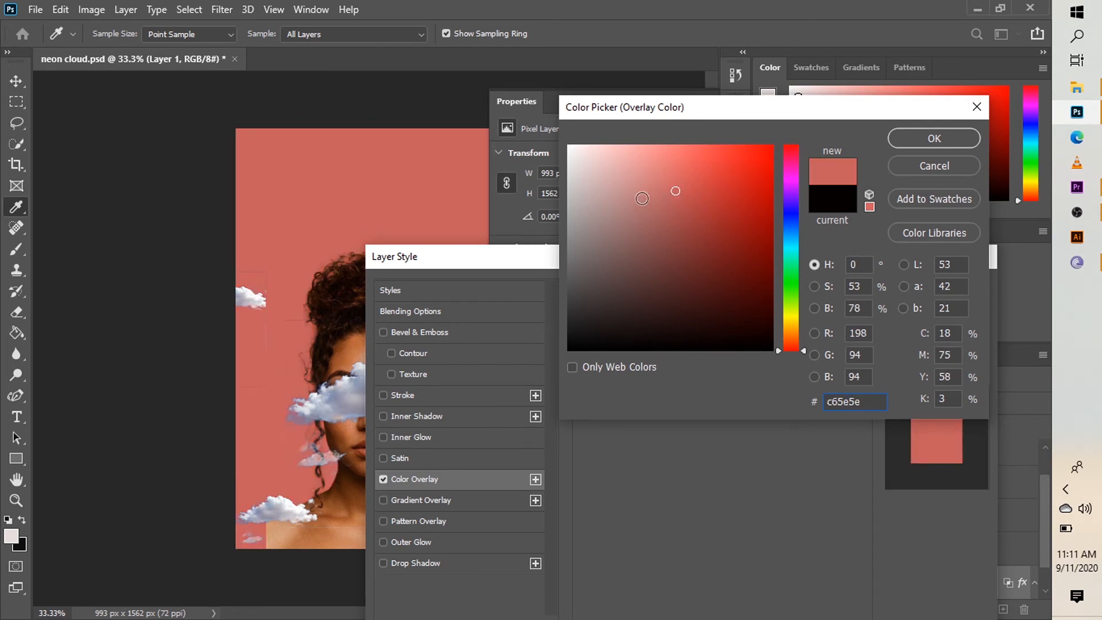
click(634, 177)
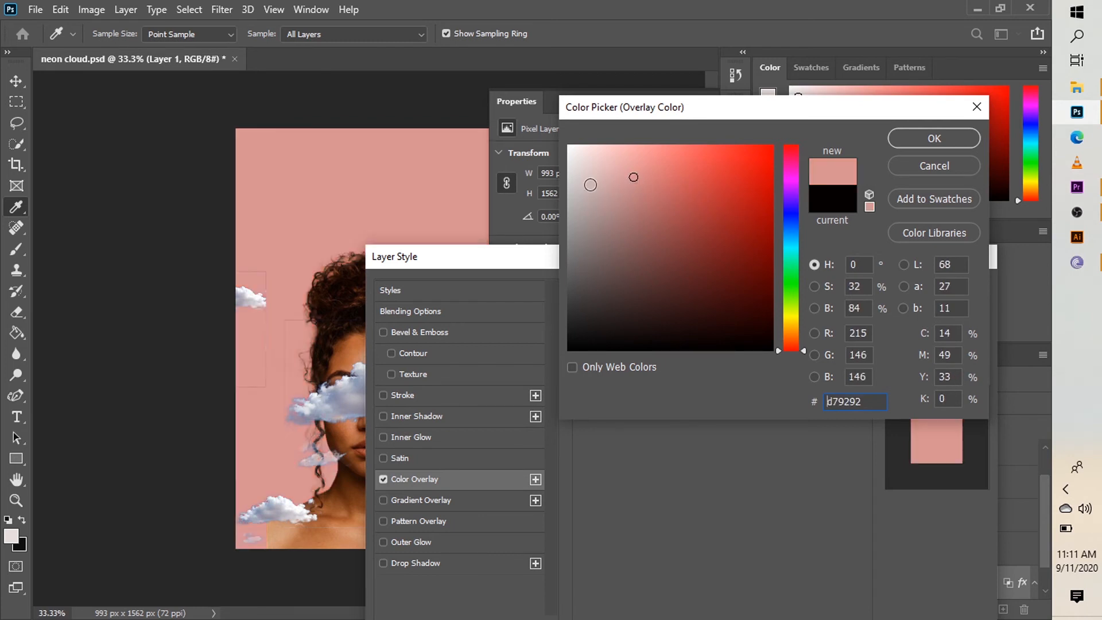
click(588, 181)
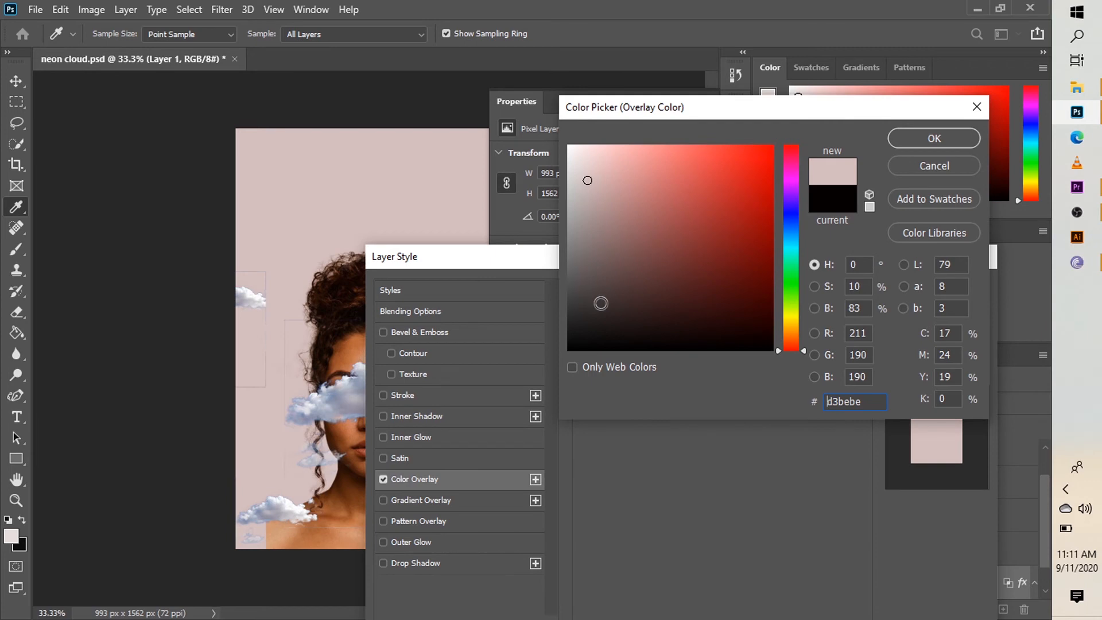
click(601, 303)
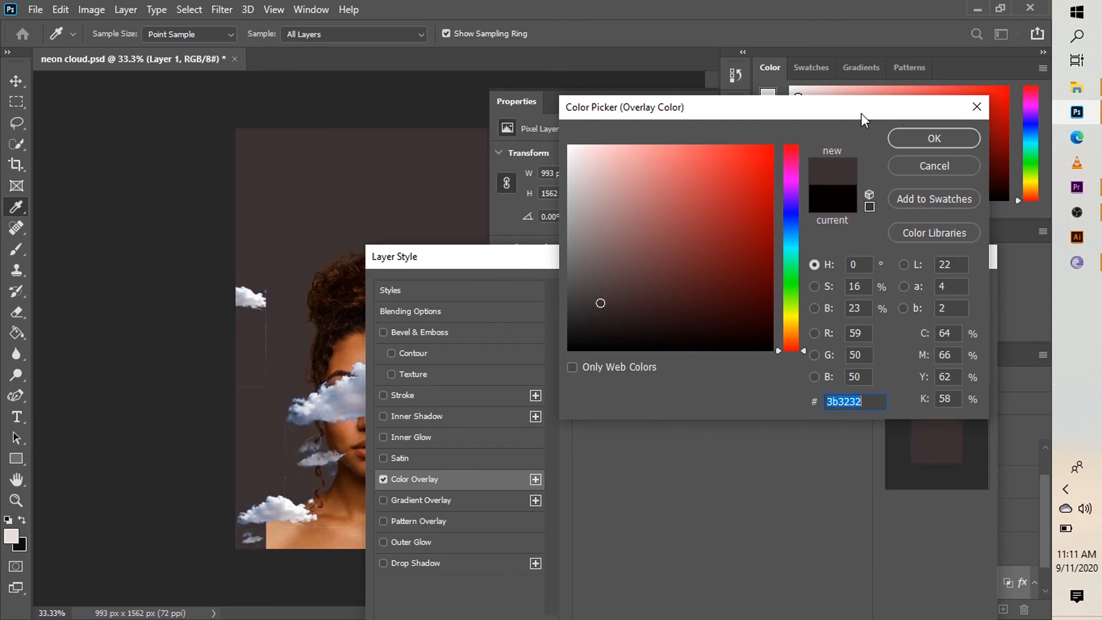
click(934, 138)
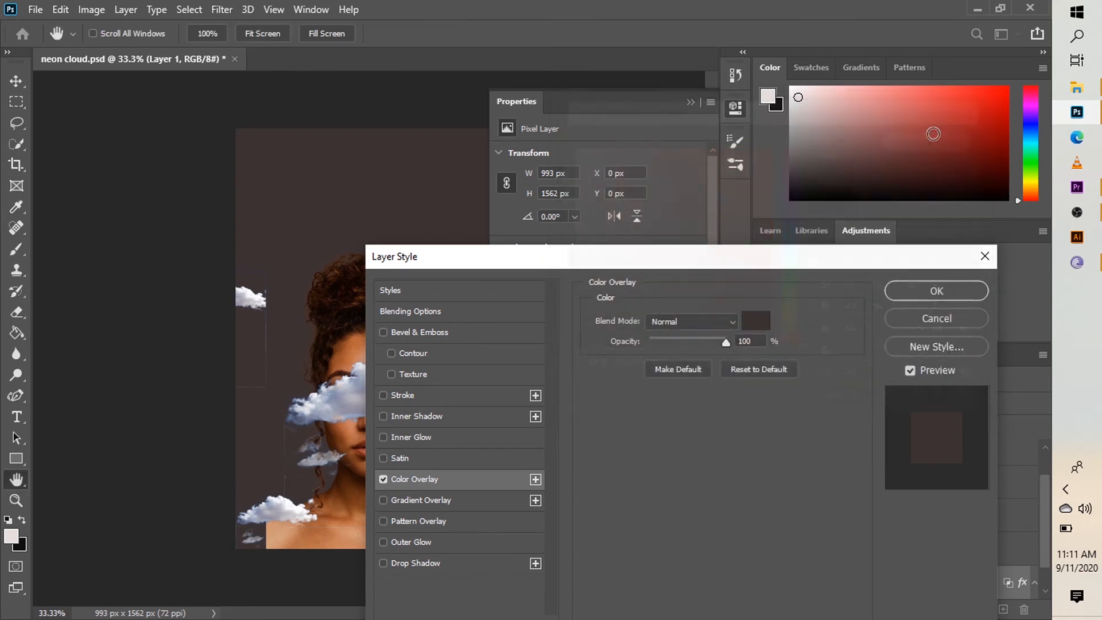
drag(432, 259, 371, 218)
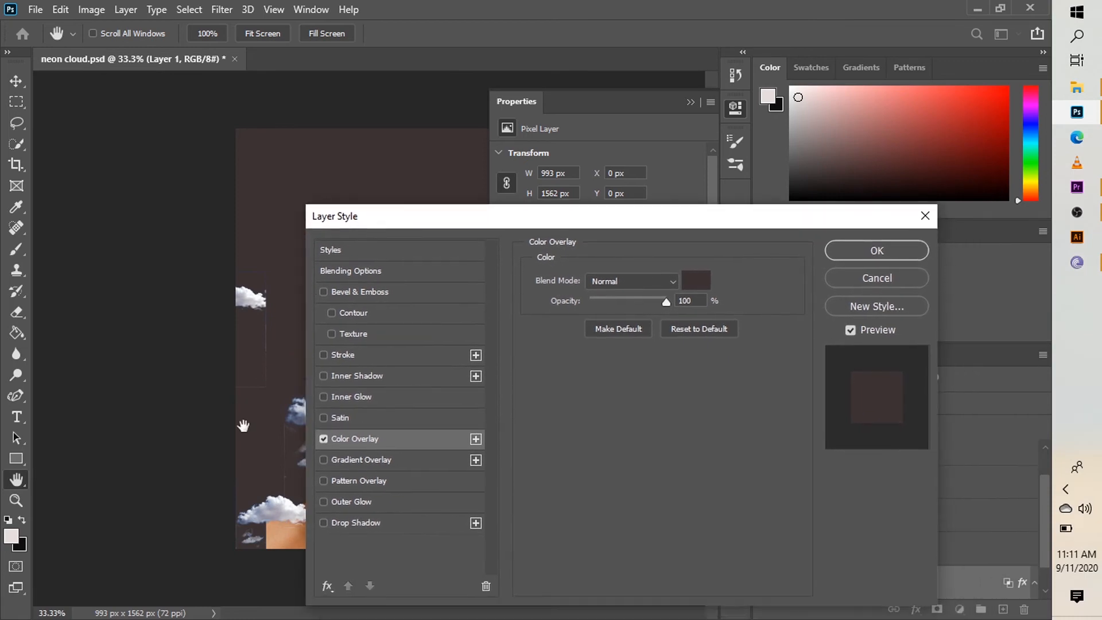
click(328, 440)
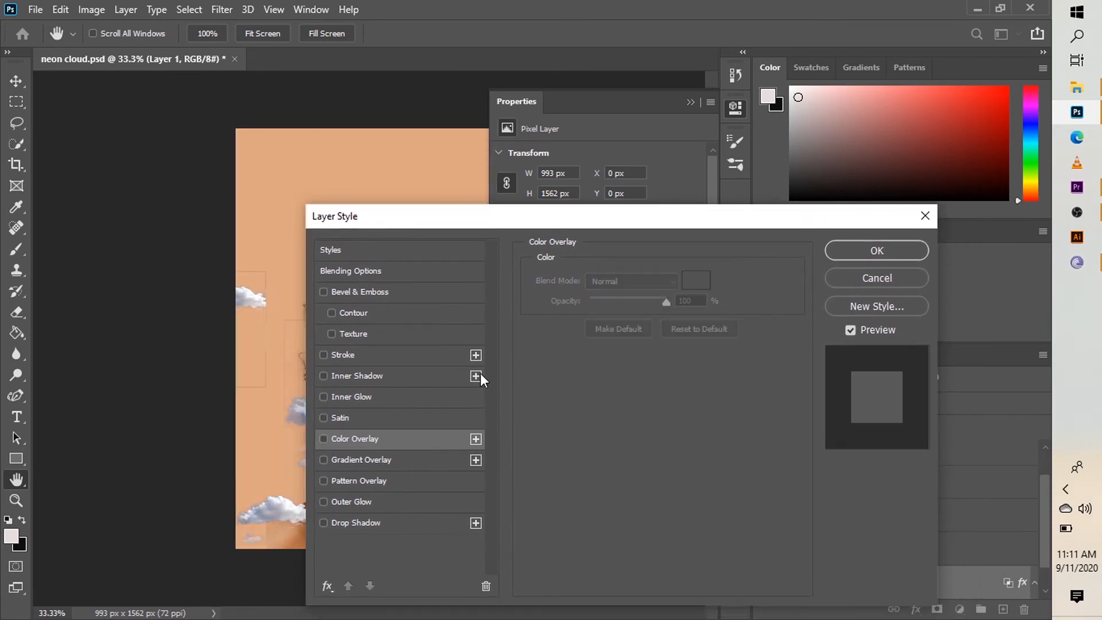
click(925, 217)
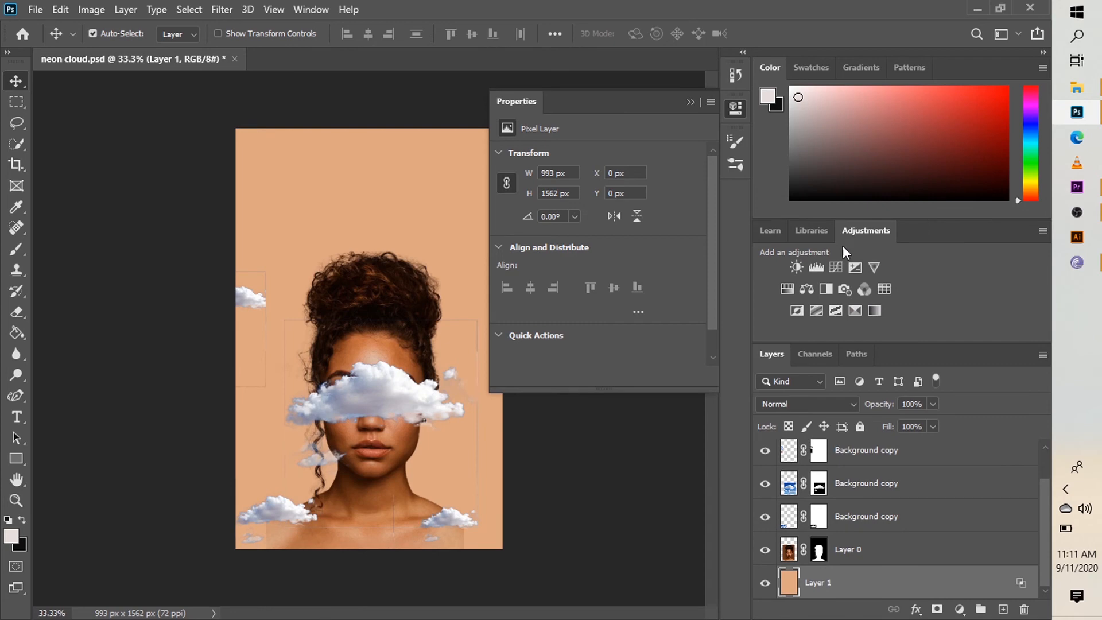
Collapse the Properties panel and slightly adjust the position of the large cloud covering the woman's eyes.
click(691, 102)
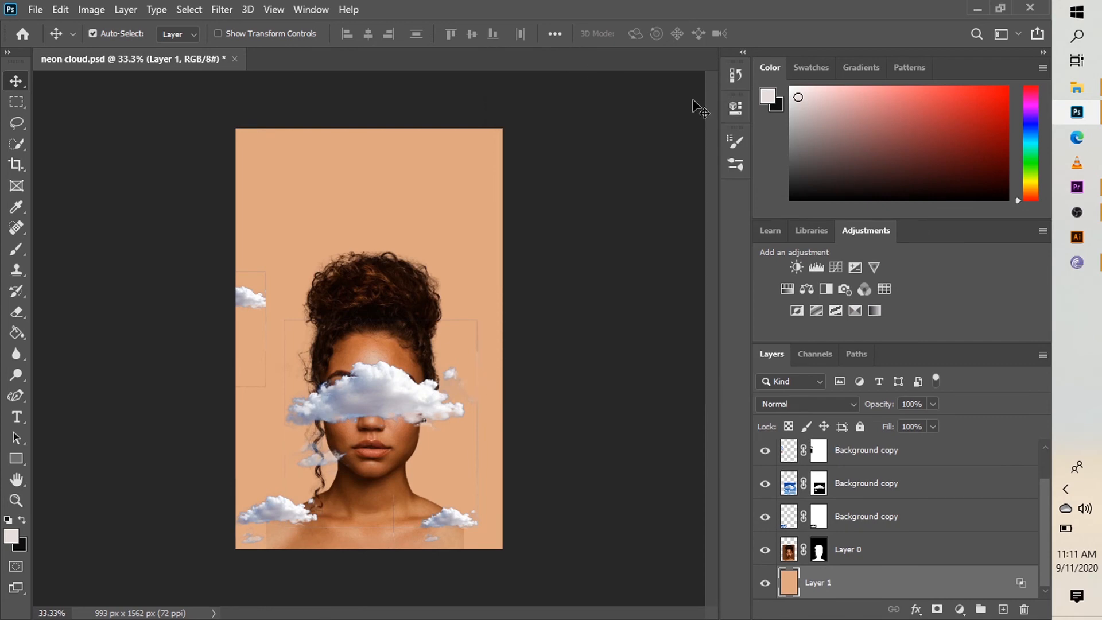
mouse_move(377, 380)
mouse_down()
mouse_move(361, 395)
mouse_move(397, 394)
mouse_move(383, 396)
mouse_up()
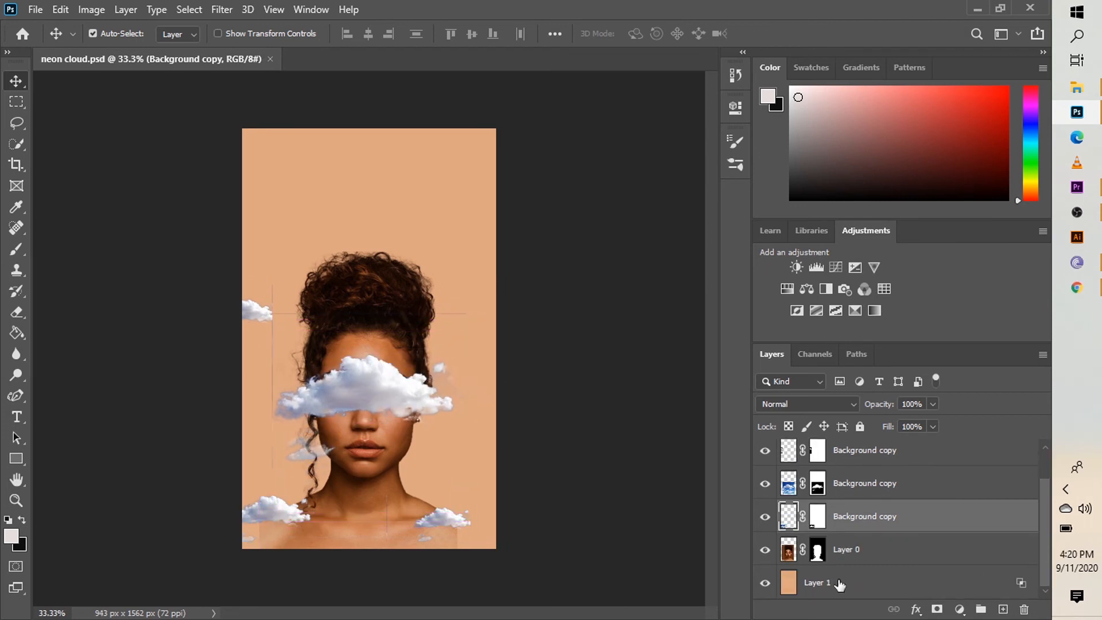
With the peach background layer selected, extend the canvas on both sides and below the woman to 1399 x 1676 px using the Crop tool.
click(820, 584)
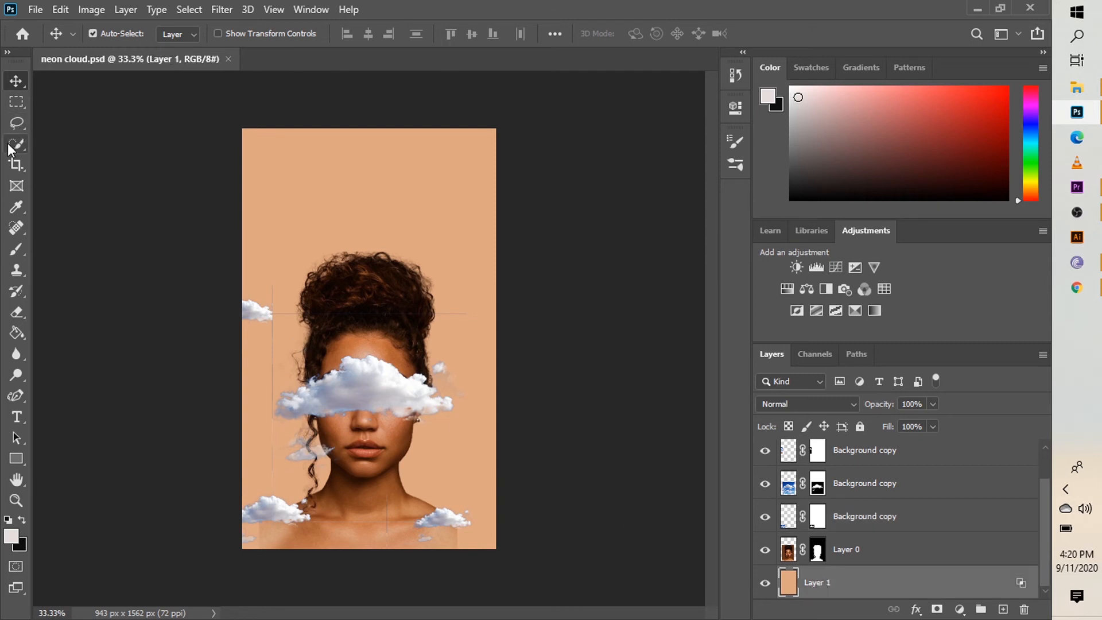
click(6, 165)
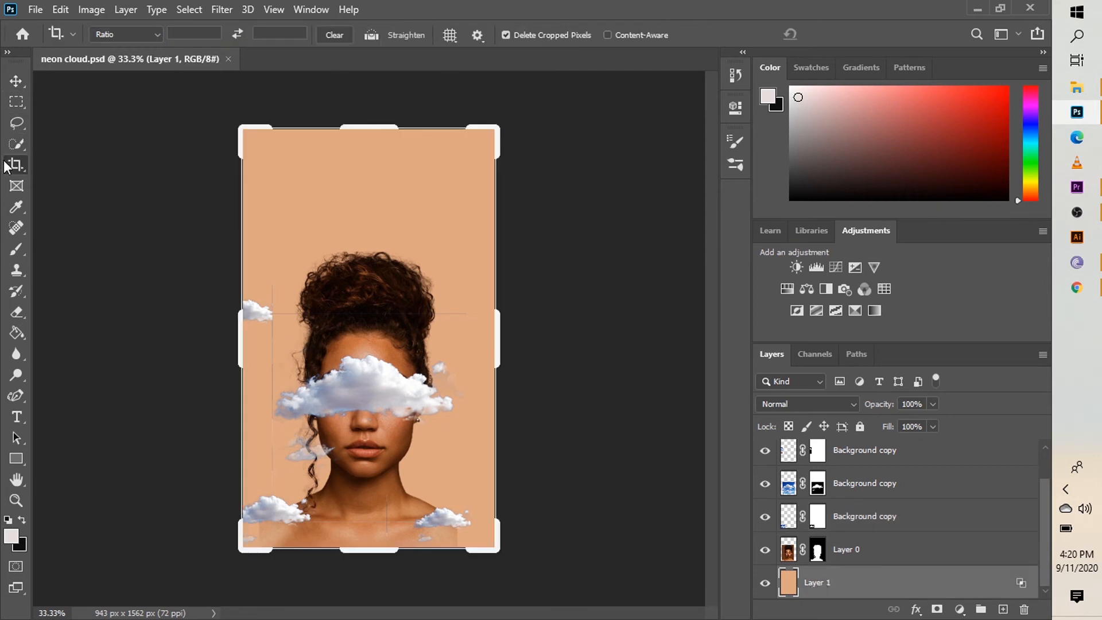
drag(243, 330, 205, 322)
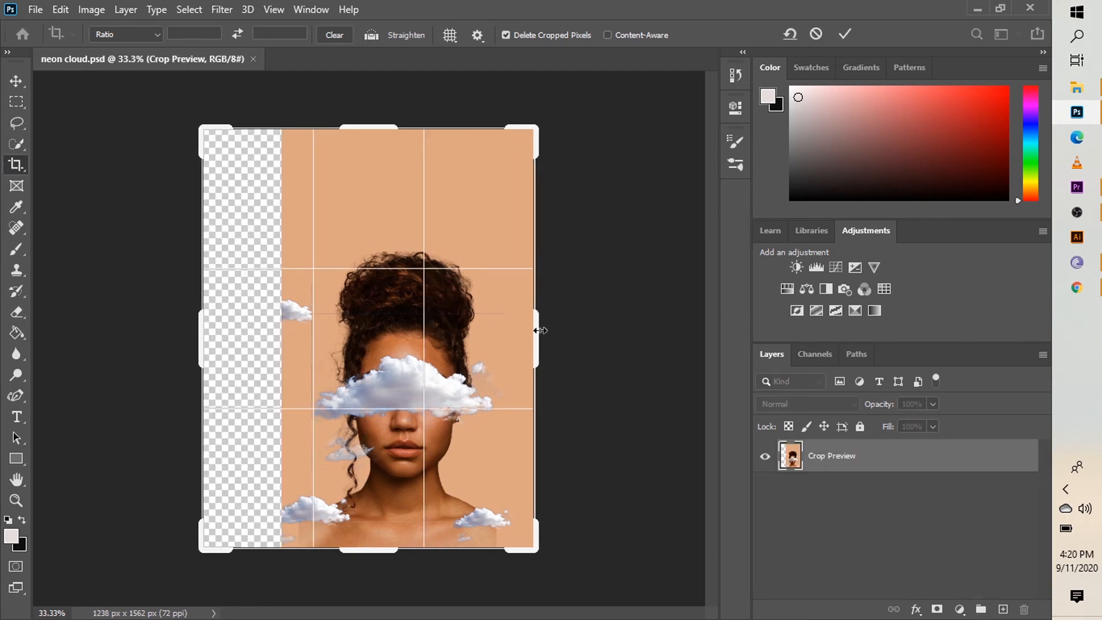
drag(535, 325, 551, 325)
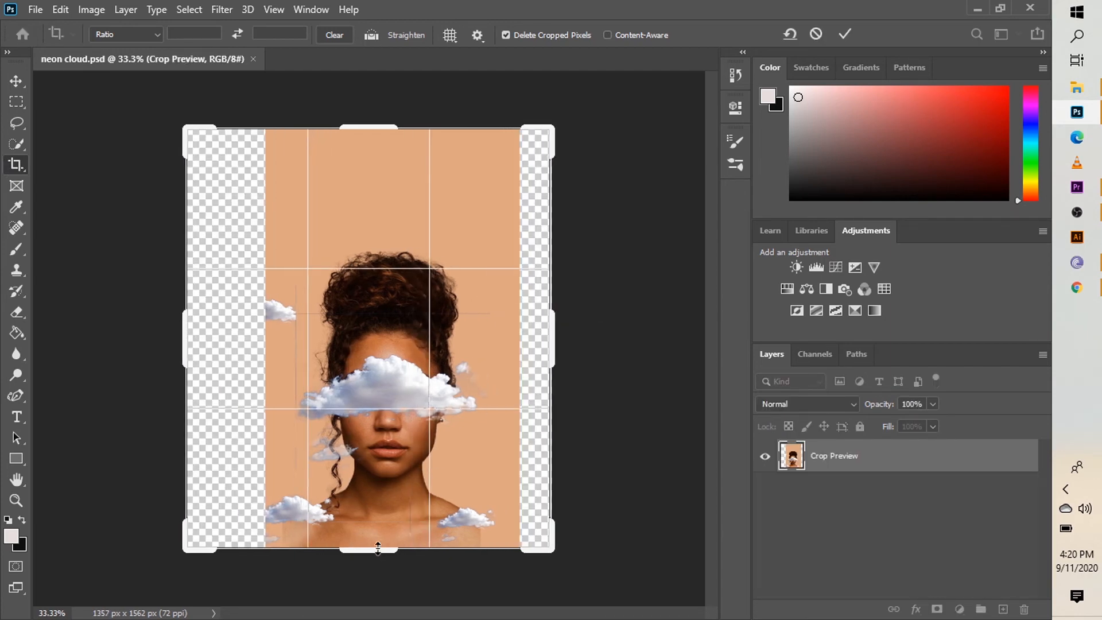
drag(378, 548, 378, 584)
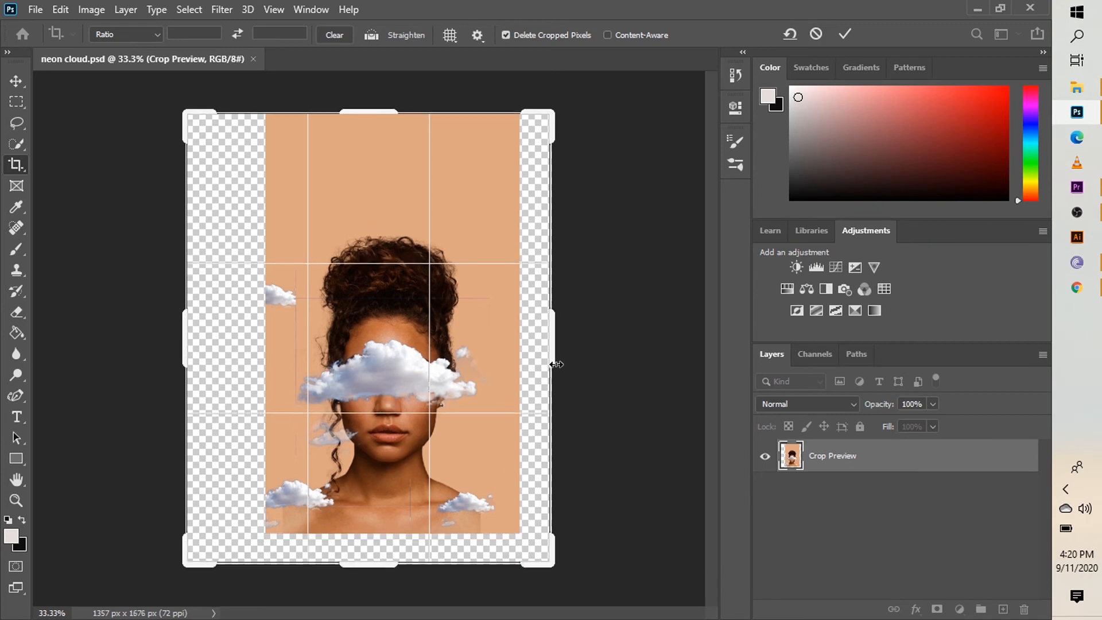
mouse_move(555, 364)
mouse_down()
mouse_move(552, 351)
mouse_move(562, 369)
mouse_up()
key(Return)
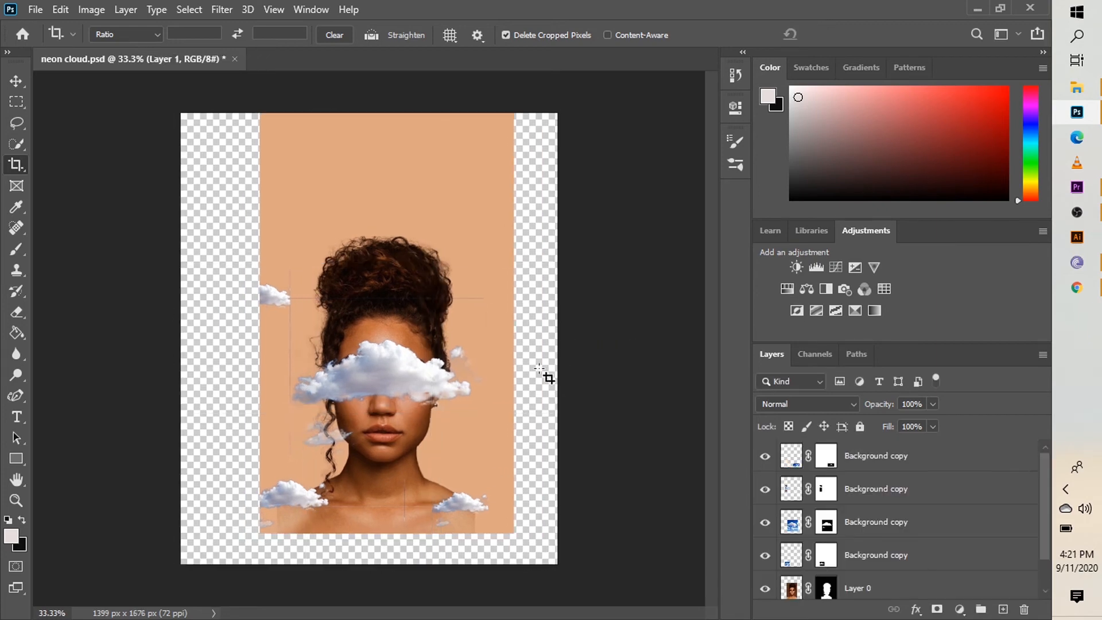
Fill the whole background layer with the peach colour, using Color contents, Normal mode and 100% opacity, to cover the added transparent areas.
click(14, 81)
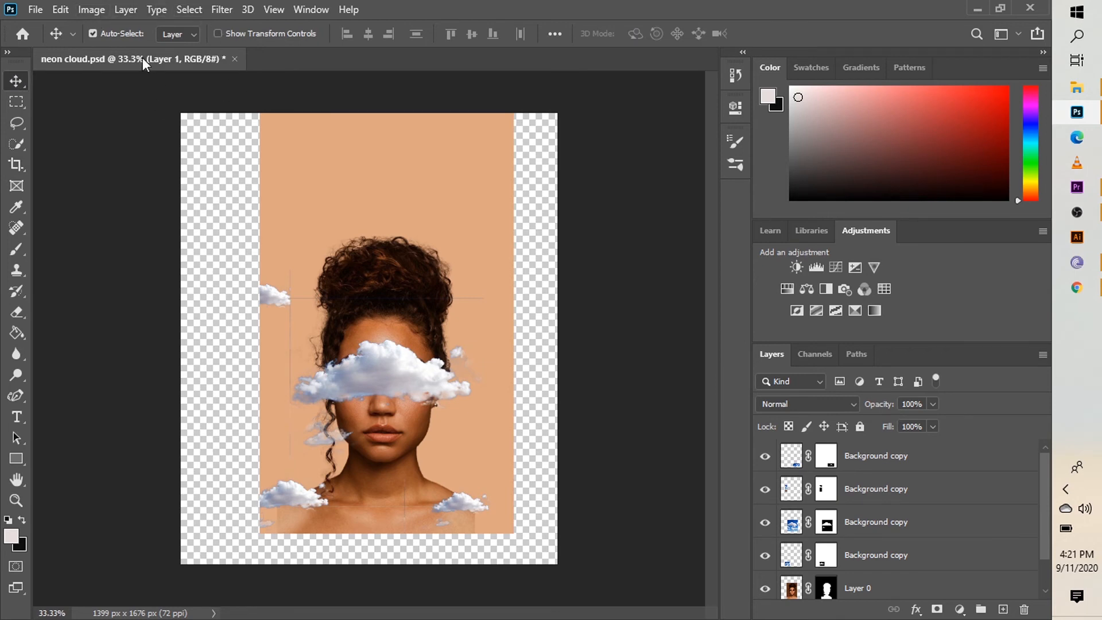
click(60, 9)
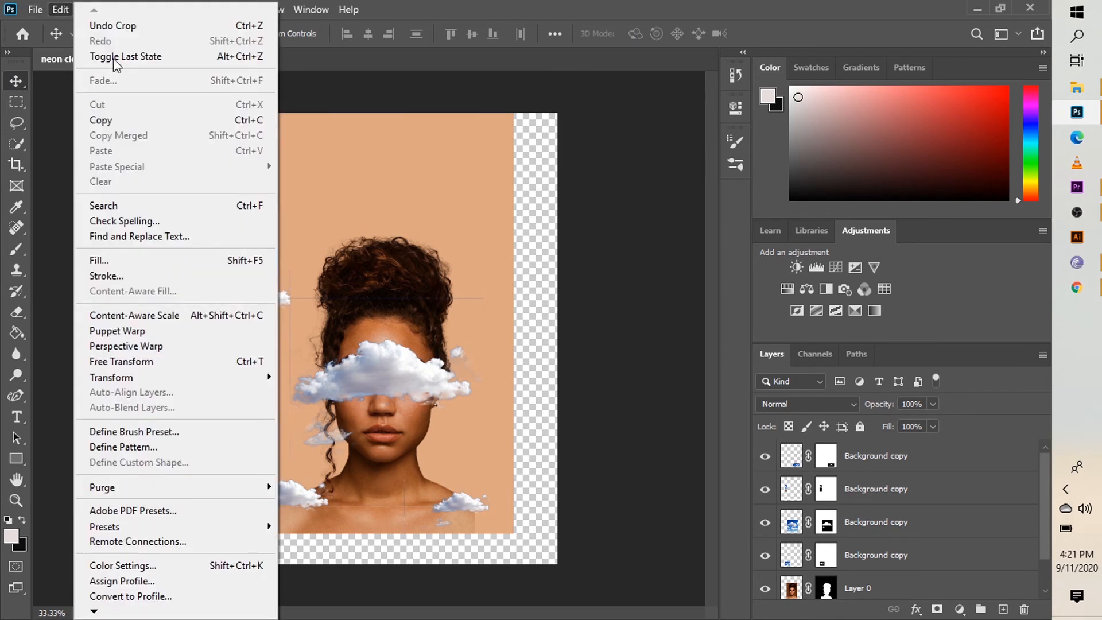
click(245, 263)
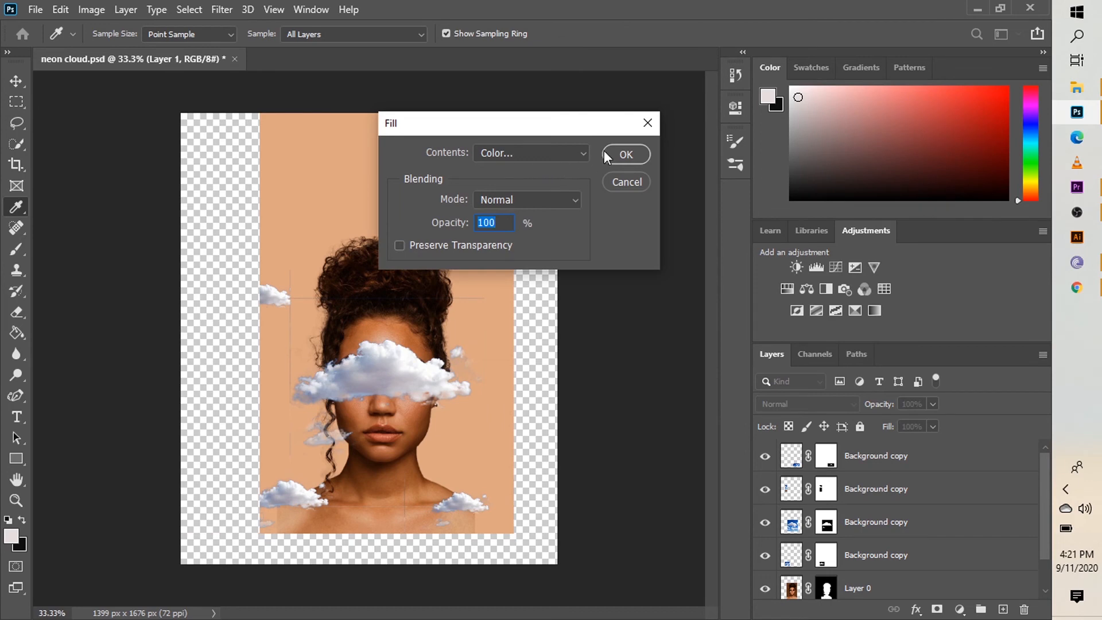
click(611, 153)
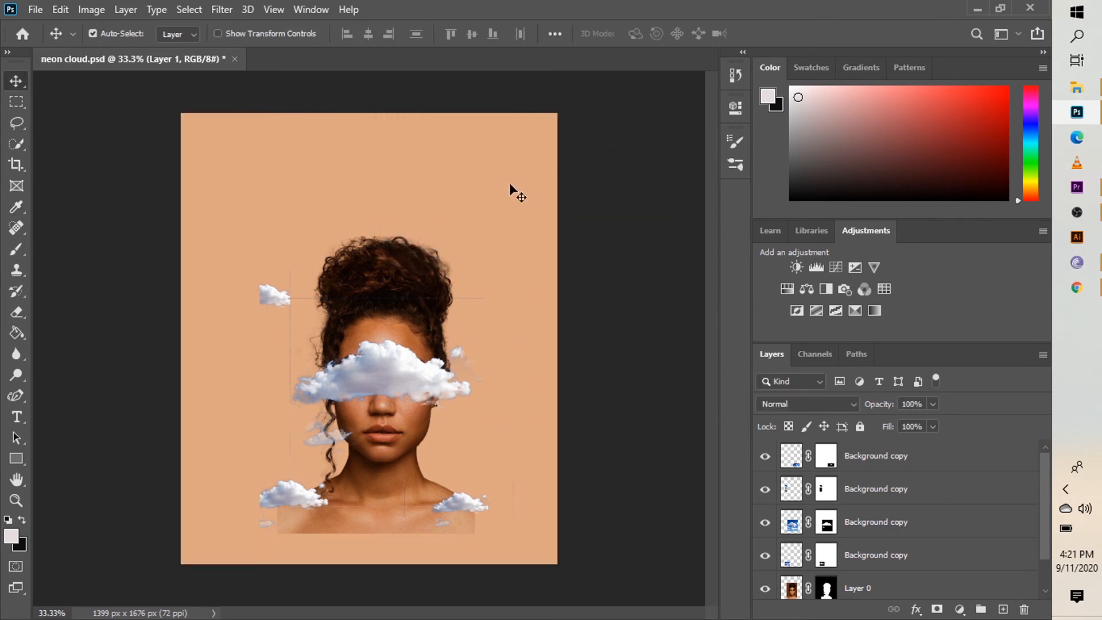
Load the Computer Eye preset for the Ellipse tool, with its red gradient fill and 20 pt stroke.
click(17, 460)
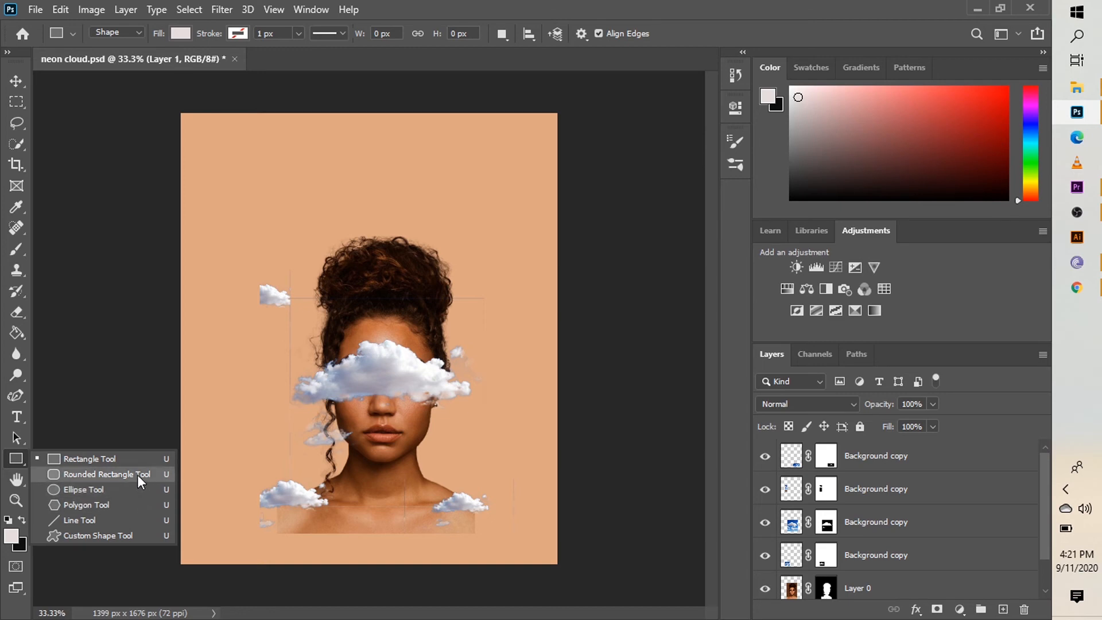
click(67, 27)
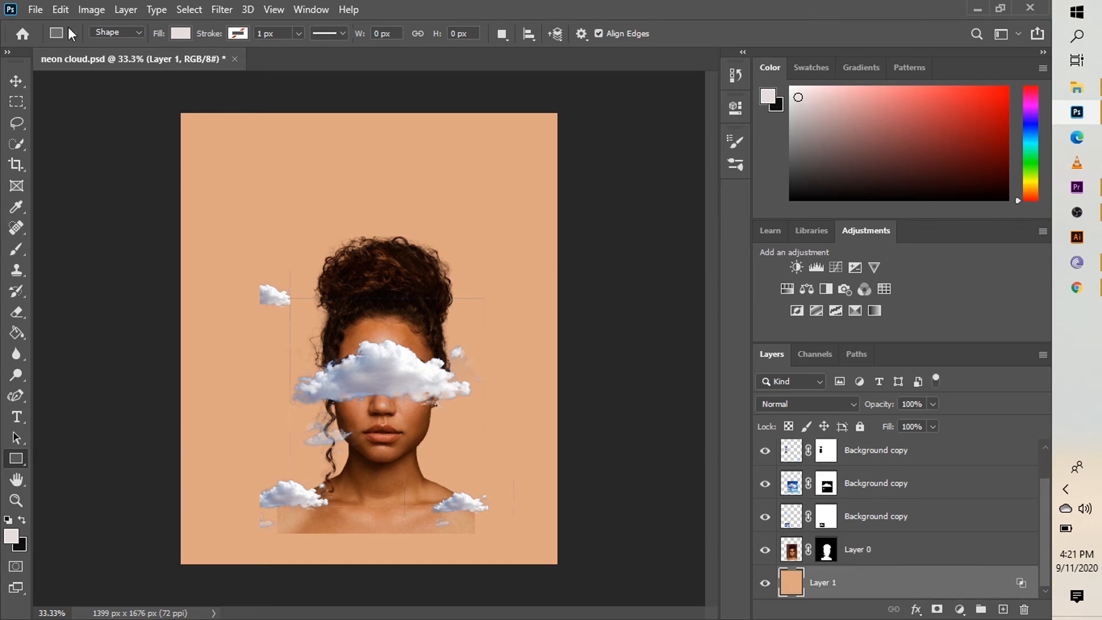
click(69, 30)
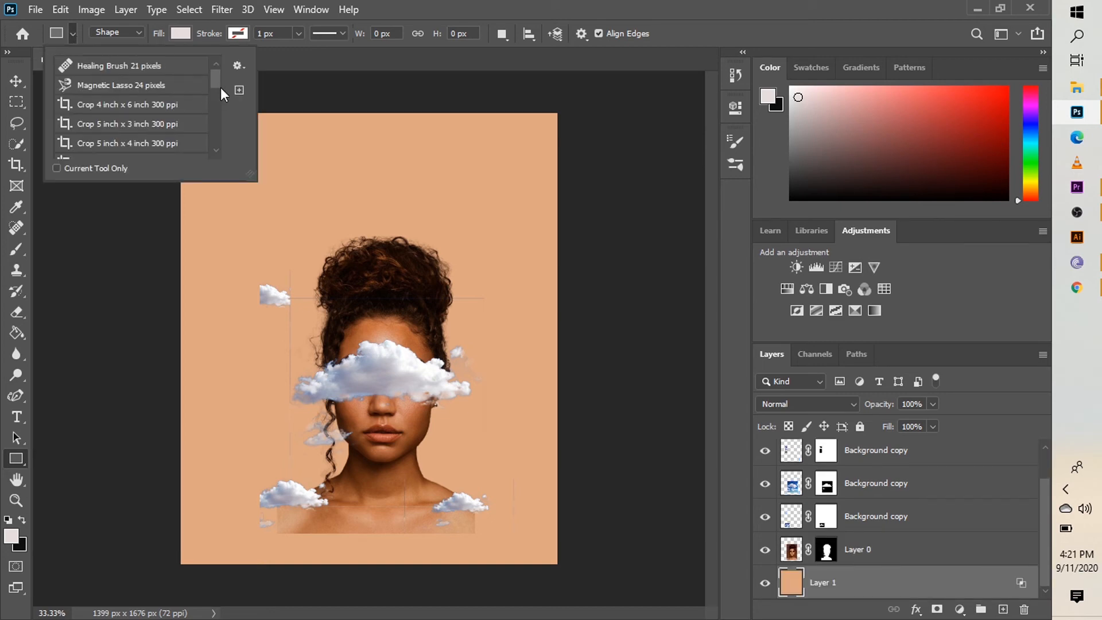
drag(219, 83, 214, 127)
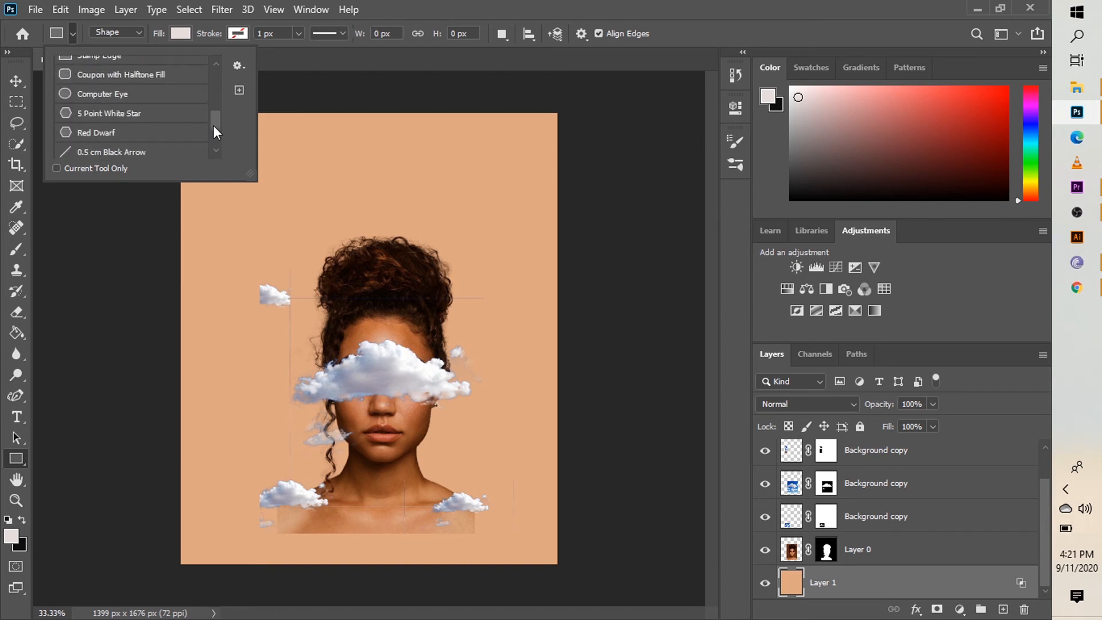
click(135, 96)
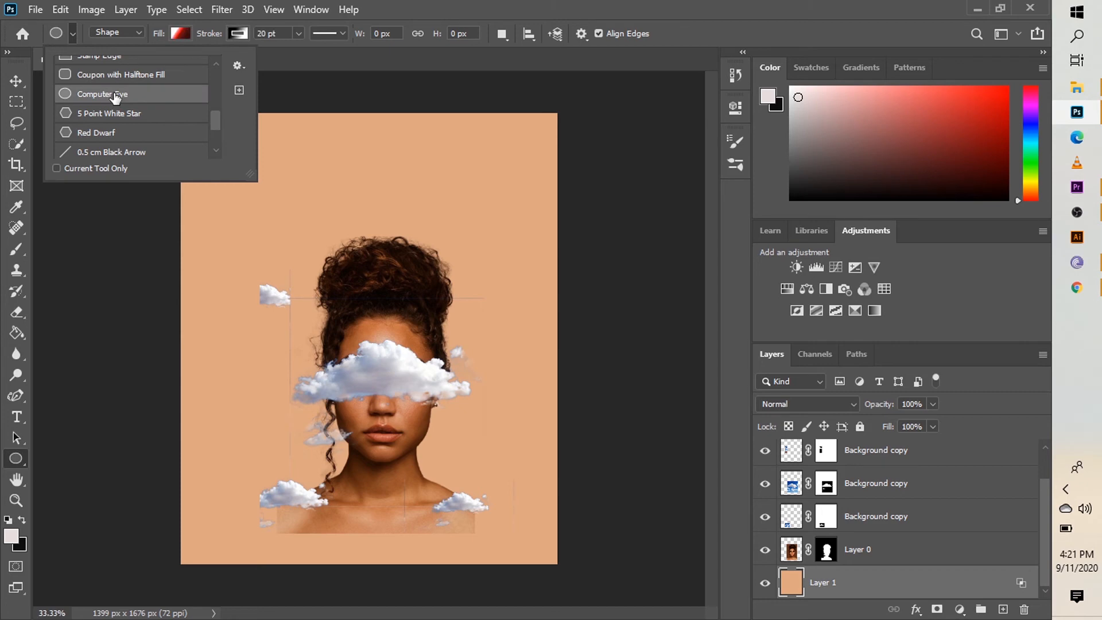
click(287, 59)
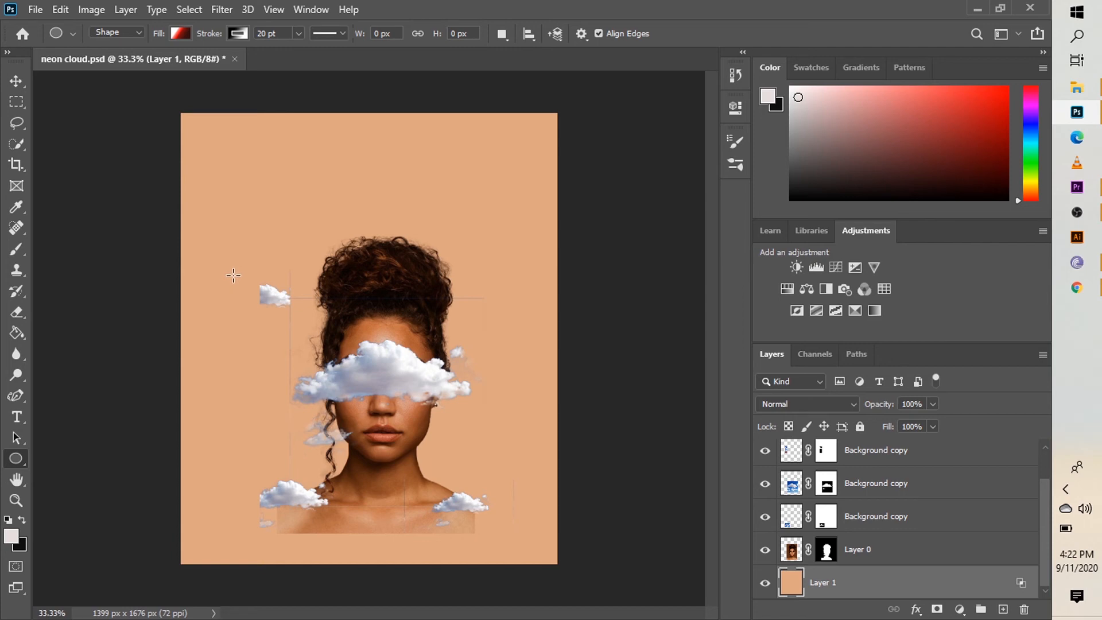
Draw a circle of about 741 px above the peach background, then scale it to about 143% and centre it behind the woman's head.
drag(234, 276, 675, 476)
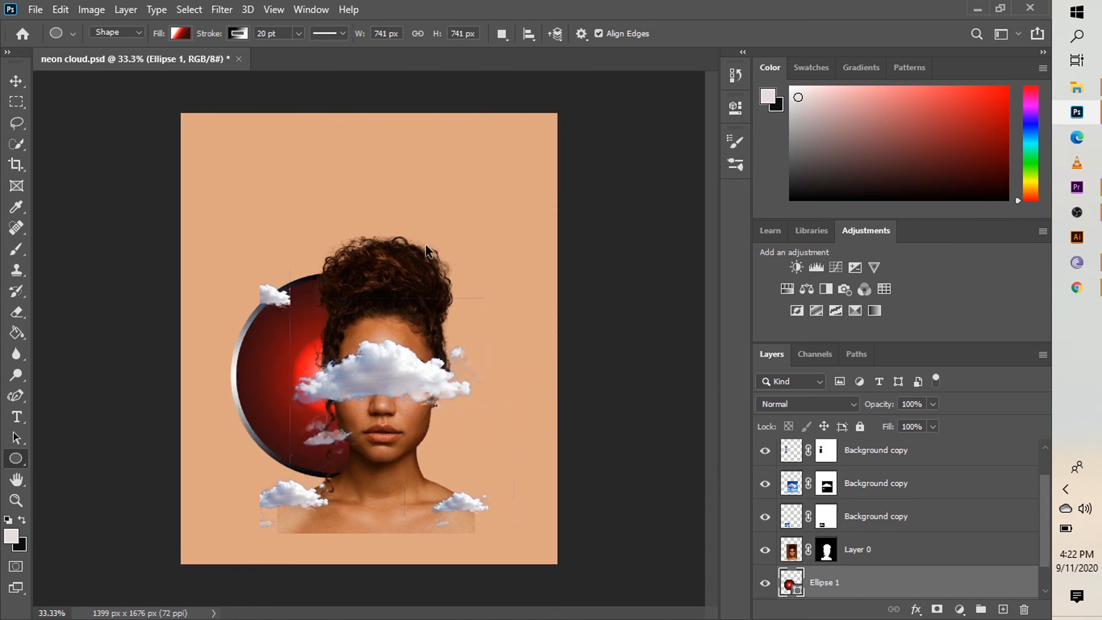
key(ctrl+t)
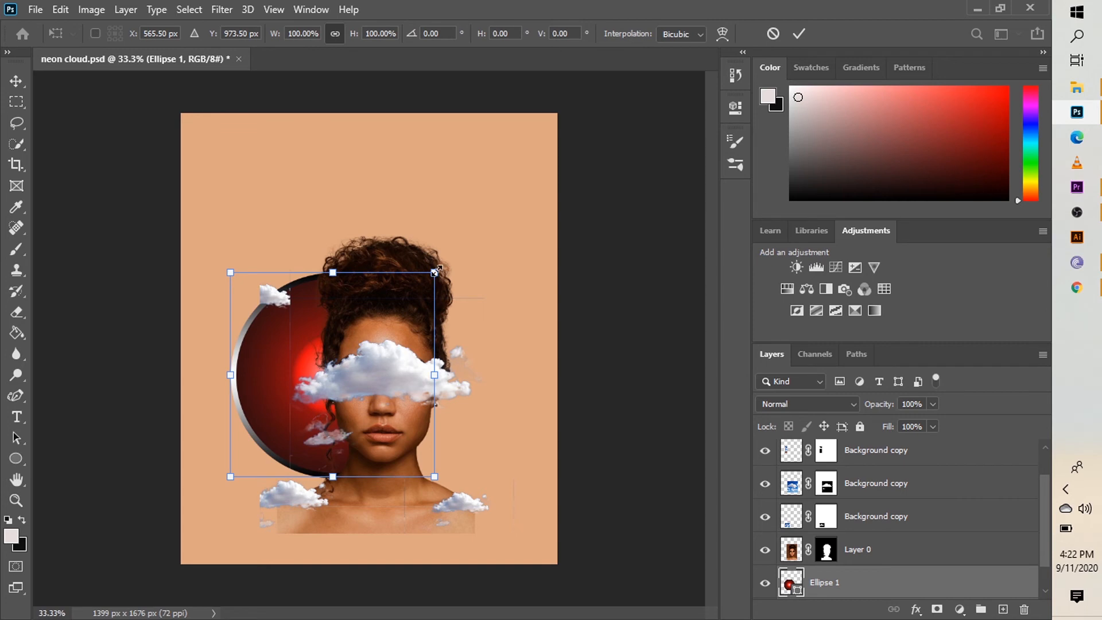
drag(441, 266, 505, 288)
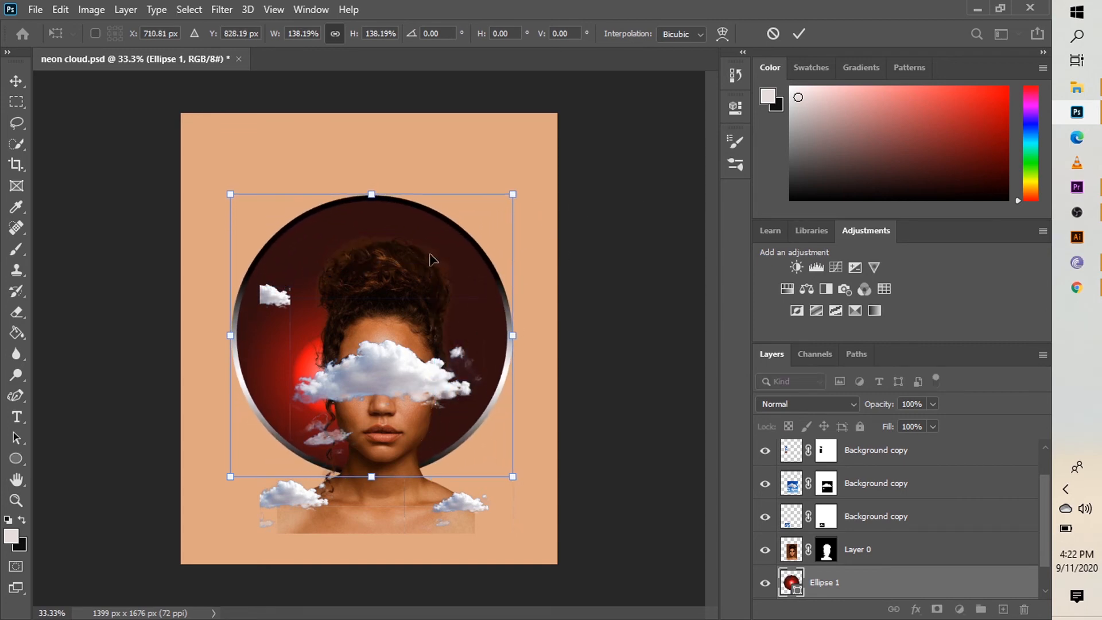
drag(433, 253, 440, 305)
drag(517, 237, 522, 231)
drag(470, 290, 462, 291)
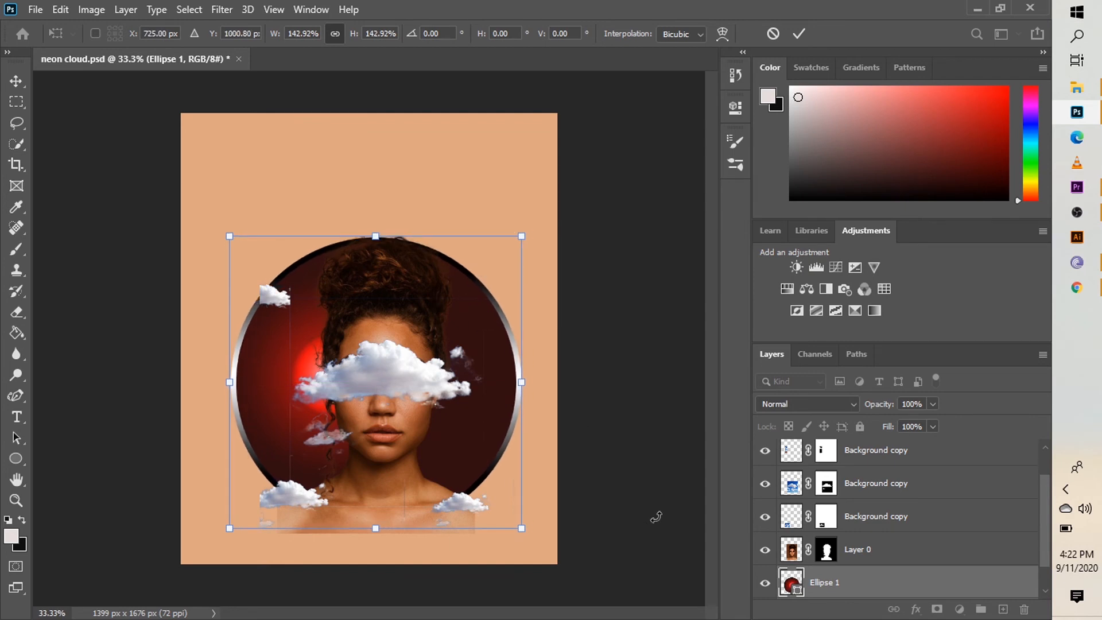
Open the ellipse's gradient fill settings and set the gradient style to Angle.
double_click(791, 584)
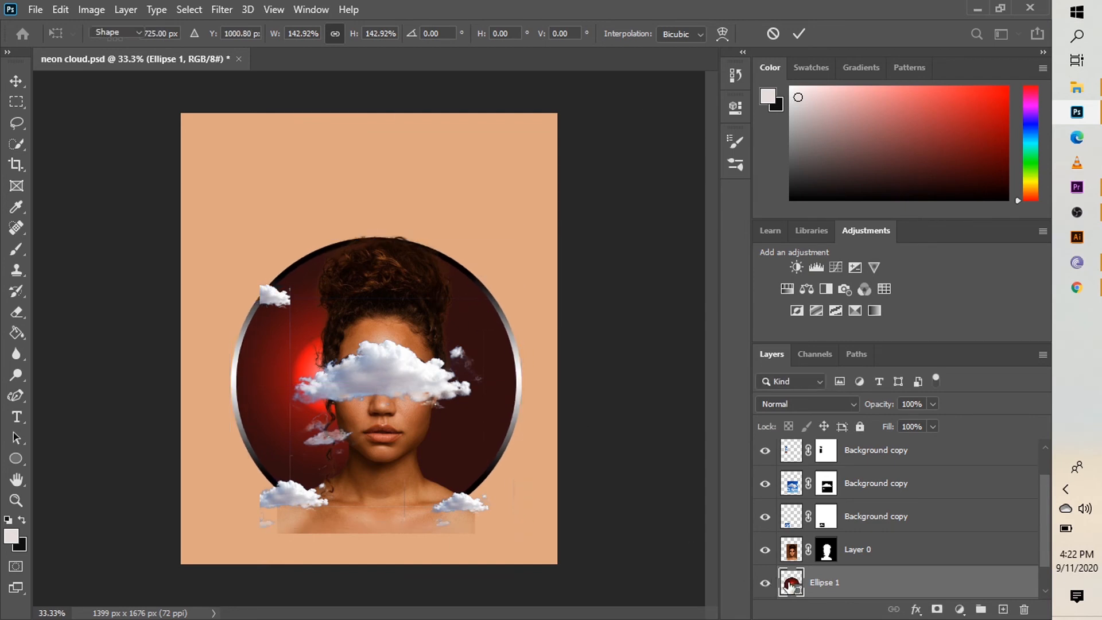
click(545, 152)
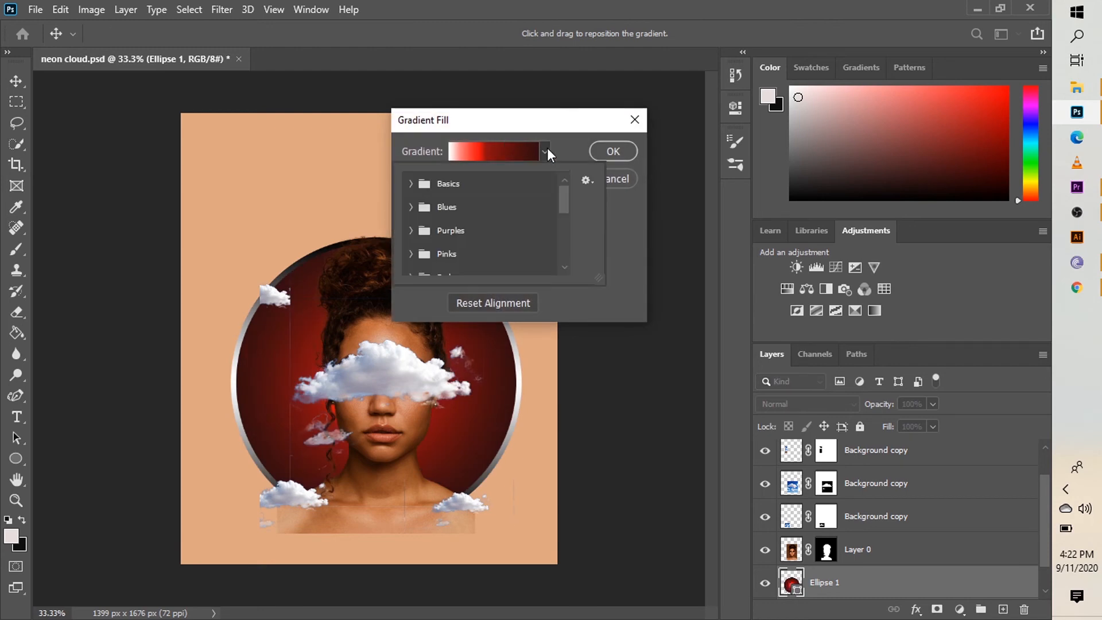
drag(562, 204, 564, 285)
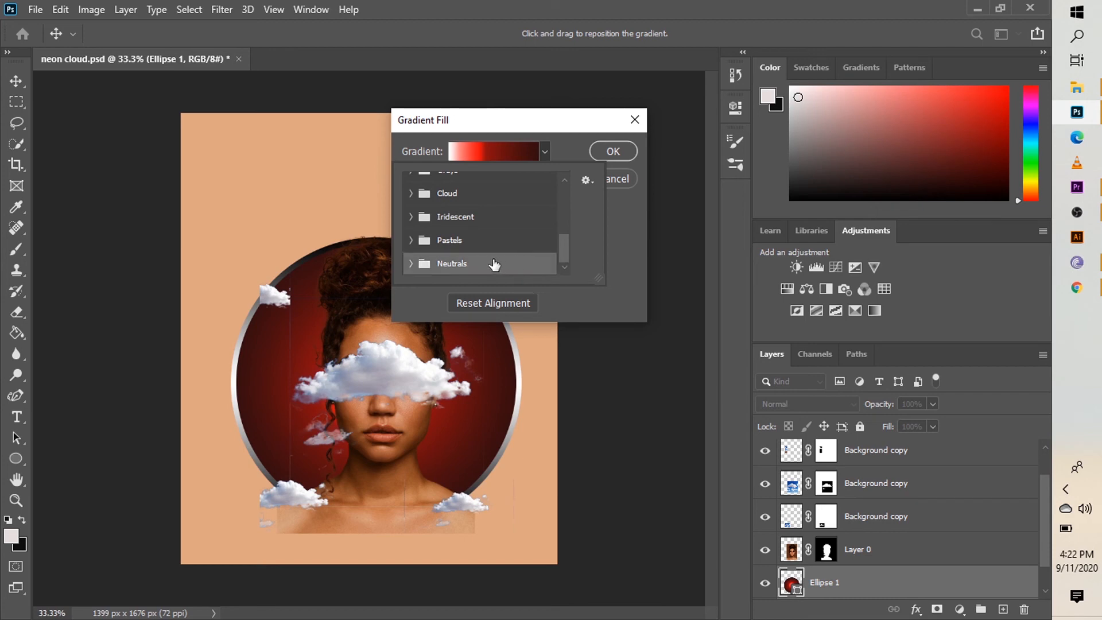
click(563, 177)
click(563, 144)
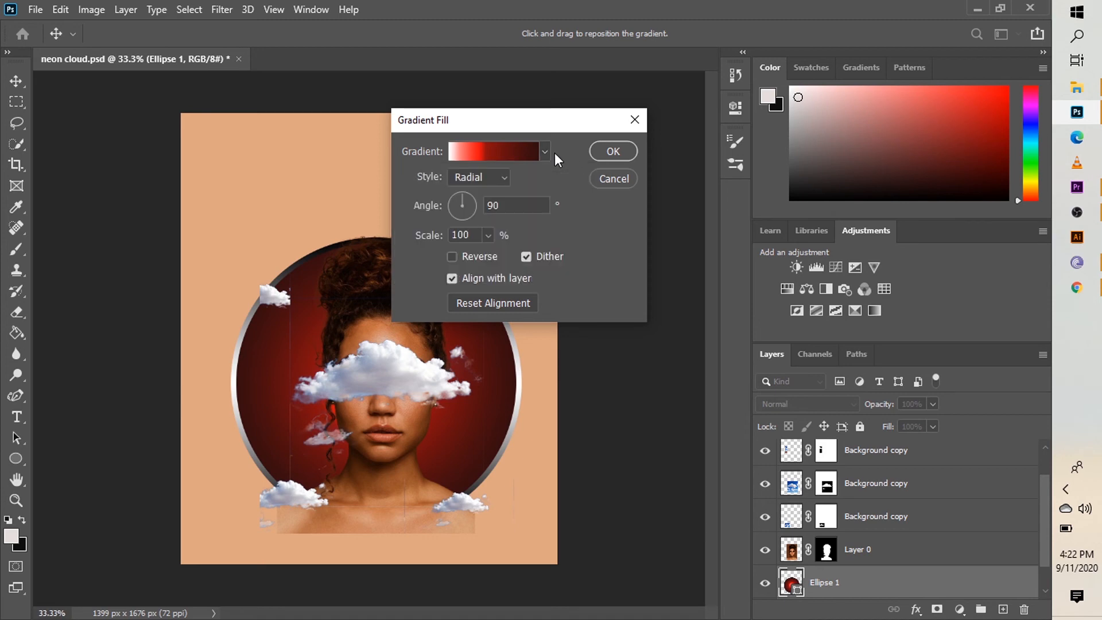
click(502, 176)
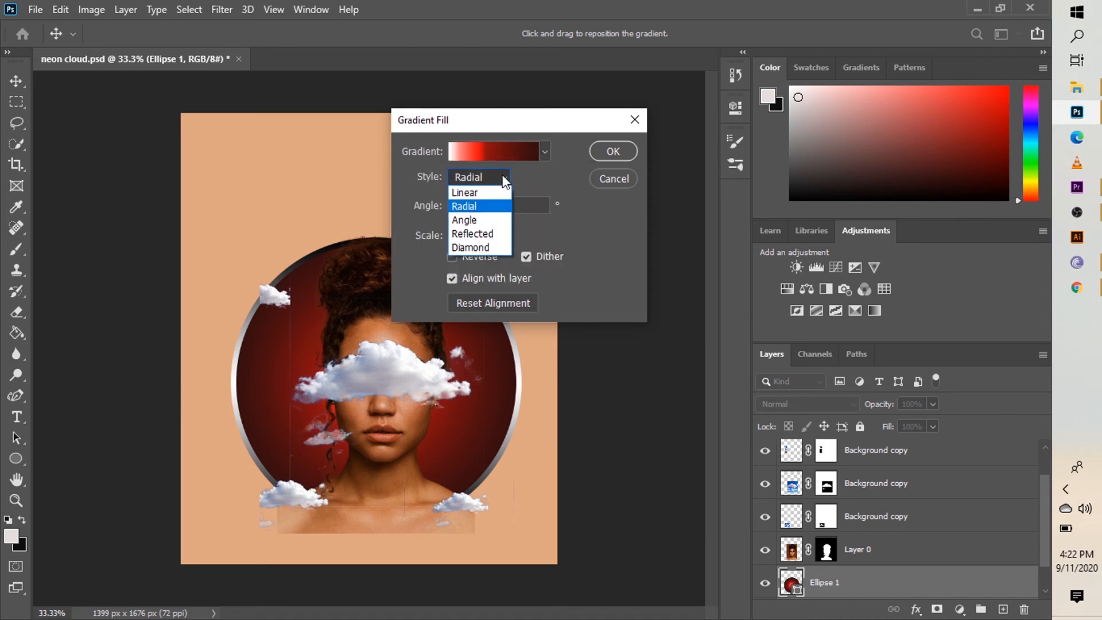
click(491, 220)
Try out several gradient presets from groups such as Grays and Oranges on the ellipse's fill.
click(545, 151)
click(410, 195)
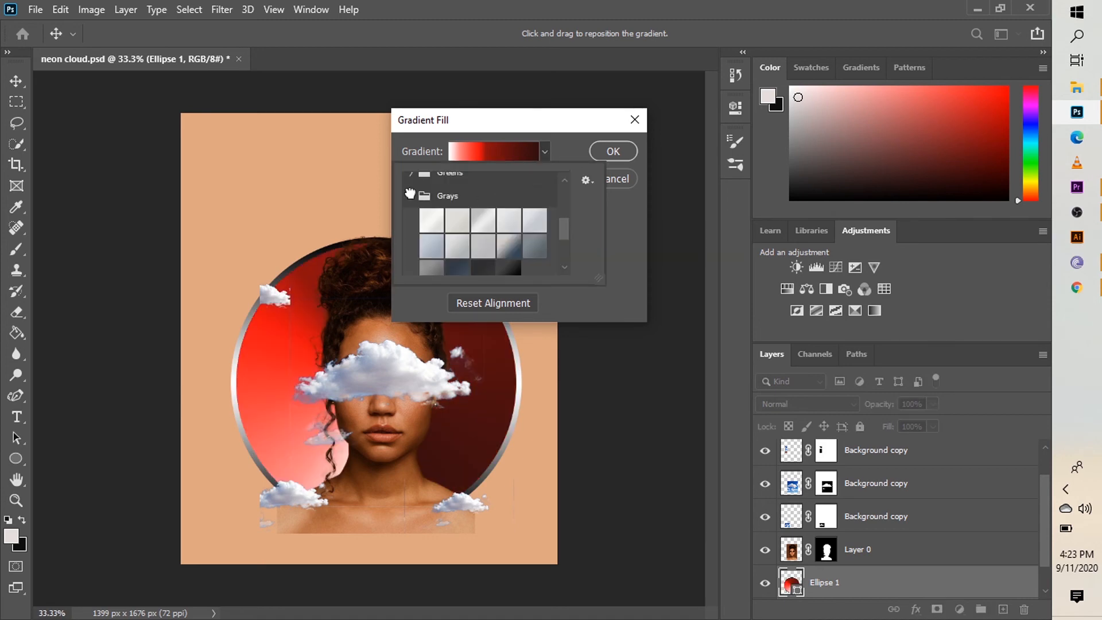
click(505, 239)
mouse_move(563, 230)
mouse_down()
mouse_move(565, 183)
mouse_move(565, 236)
mouse_up()
click(410, 255)
click(432, 212)
click(411, 177)
click(411, 225)
click(430, 196)
click(412, 191)
click(432, 215)
click(456, 251)
click(432, 205)
click(483, 206)
click(411, 189)
click(497, 238)
click(535, 214)
click(534, 241)
click(458, 262)
click(430, 263)
click(511, 254)
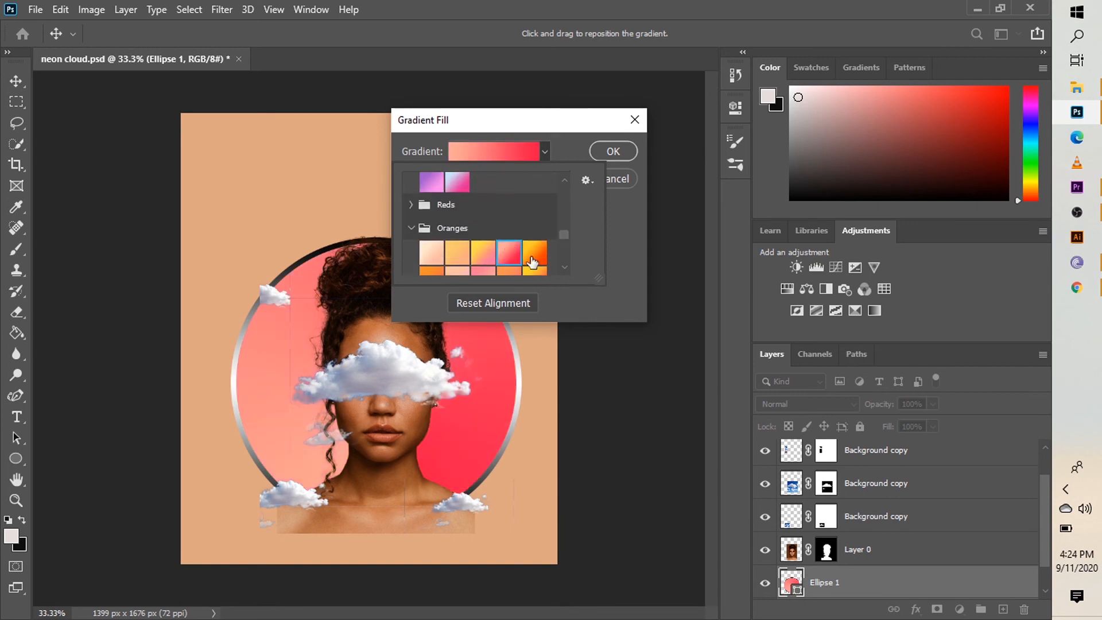
click(533, 260)
Apply the first Reds gradient preset, running from white through pink to dark purple, to the ellipse's fill.
click(411, 204)
click(431, 227)
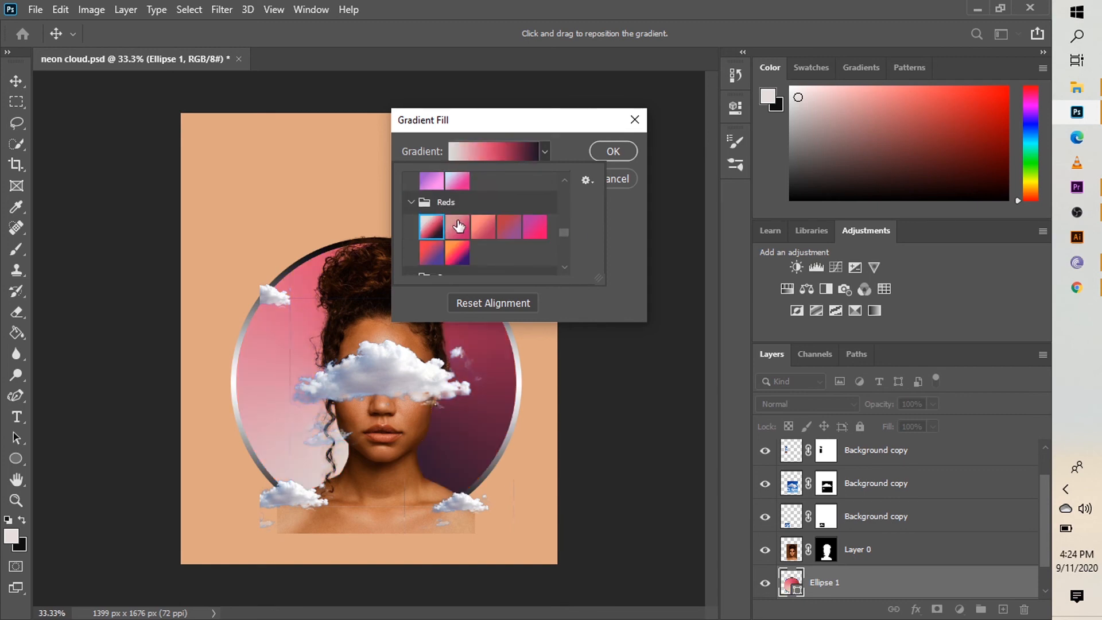
click(457, 225)
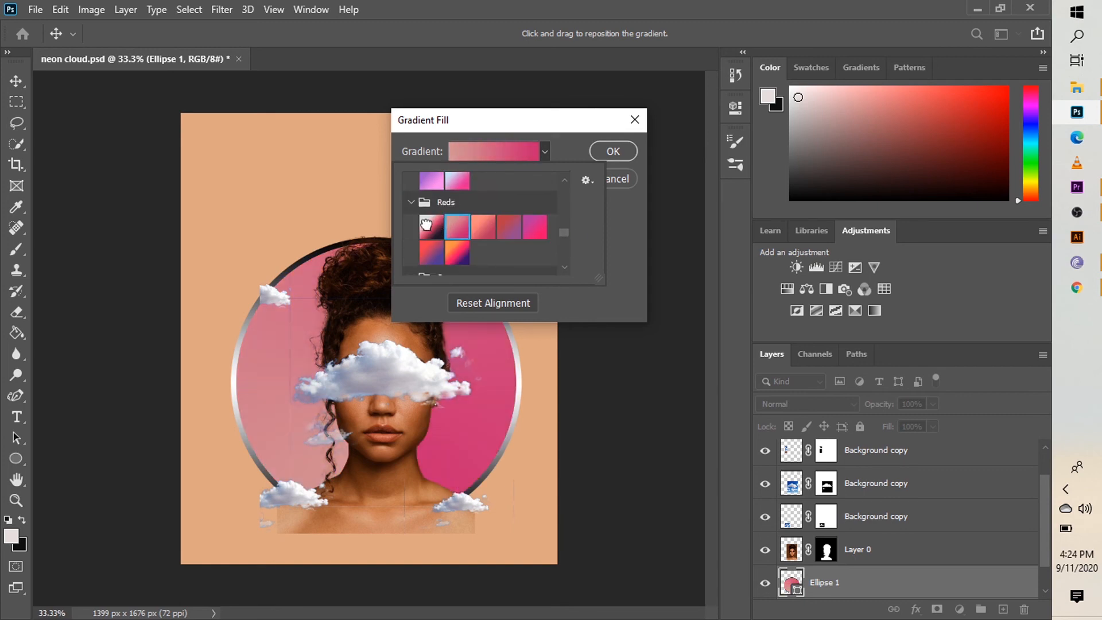
click(426, 226)
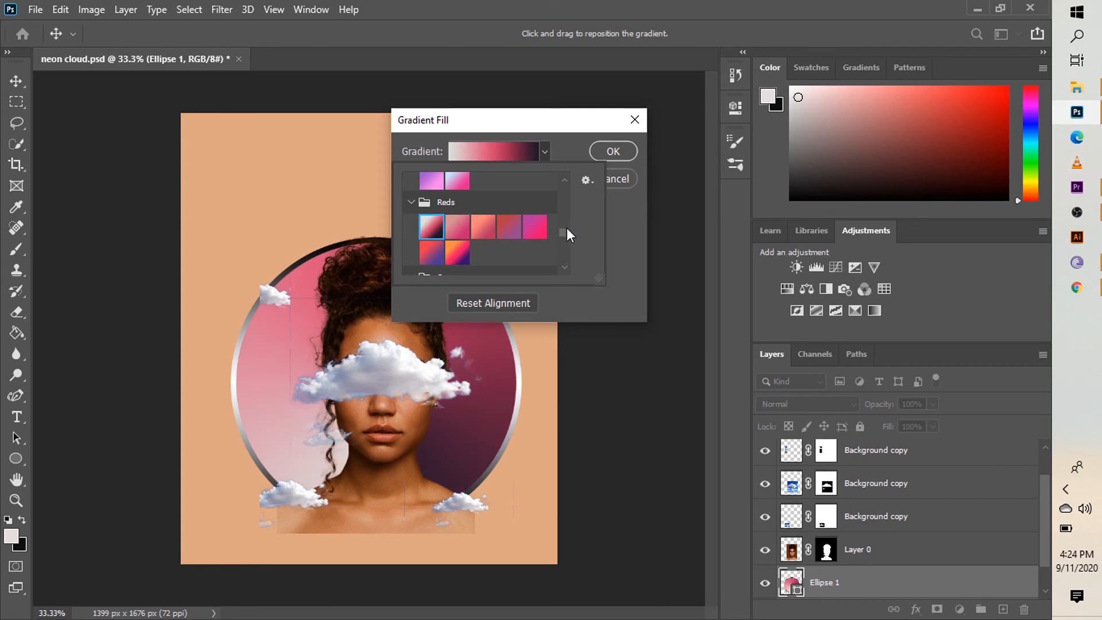
click(615, 144)
click(615, 145)
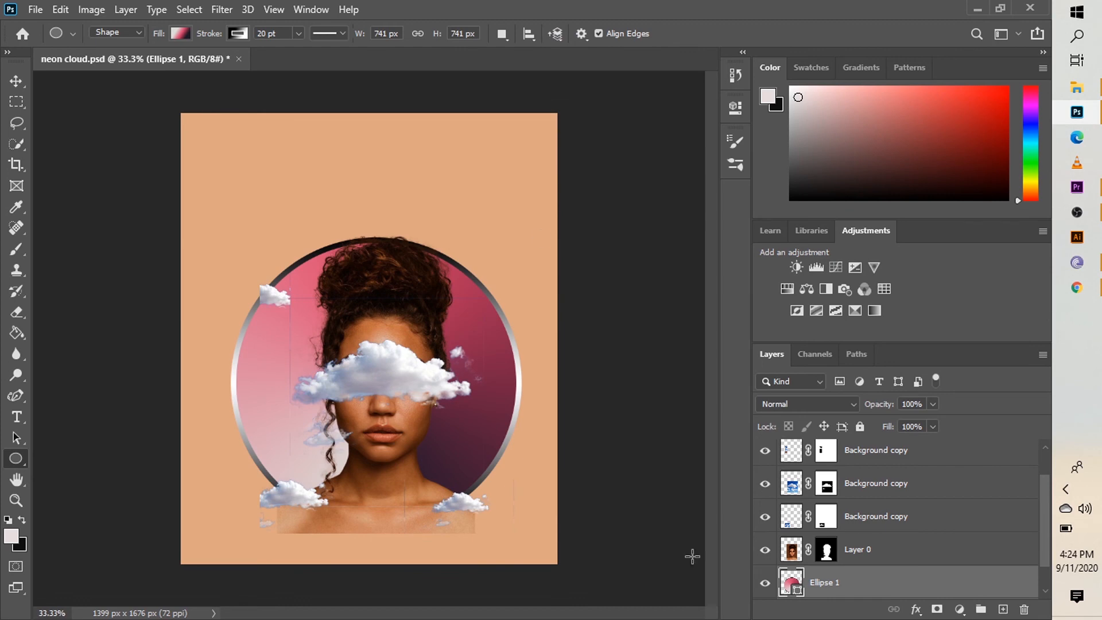
Hide the layer of the small cloud beside the woman's hair and select the peach background layer.
drag(1045, 535, 1046, 504)
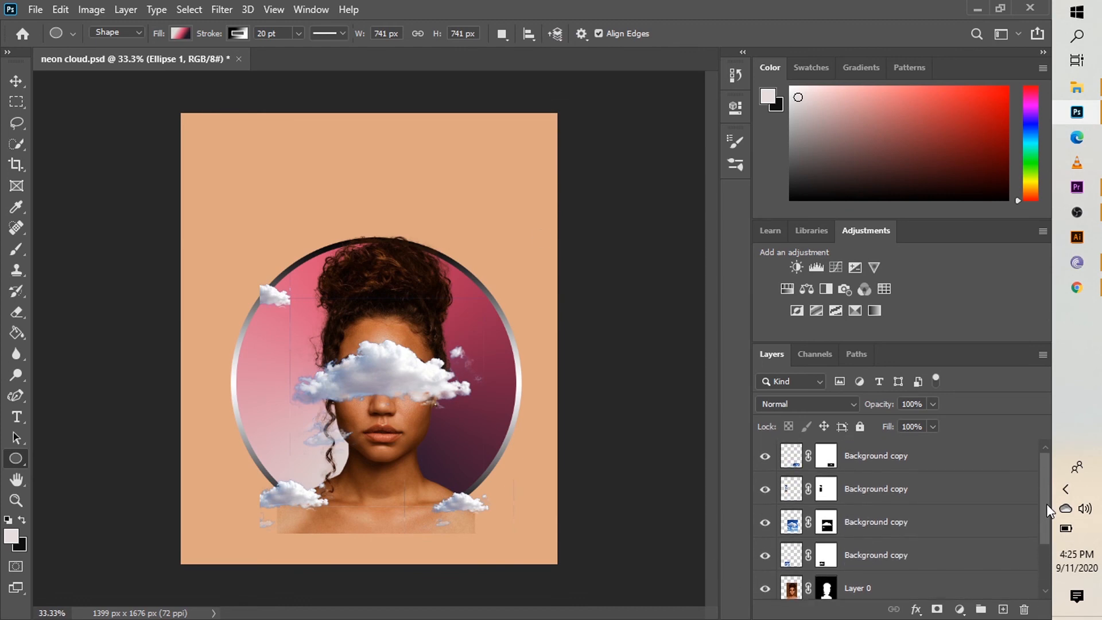
click(768, 489)
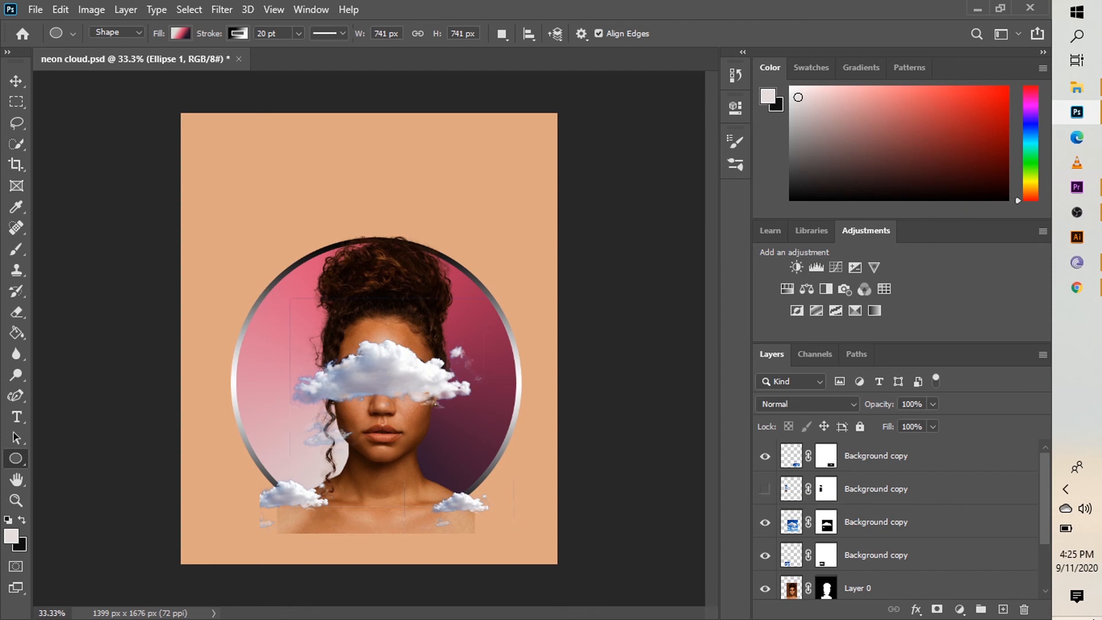
drag(1049, 511, 1028, 586)
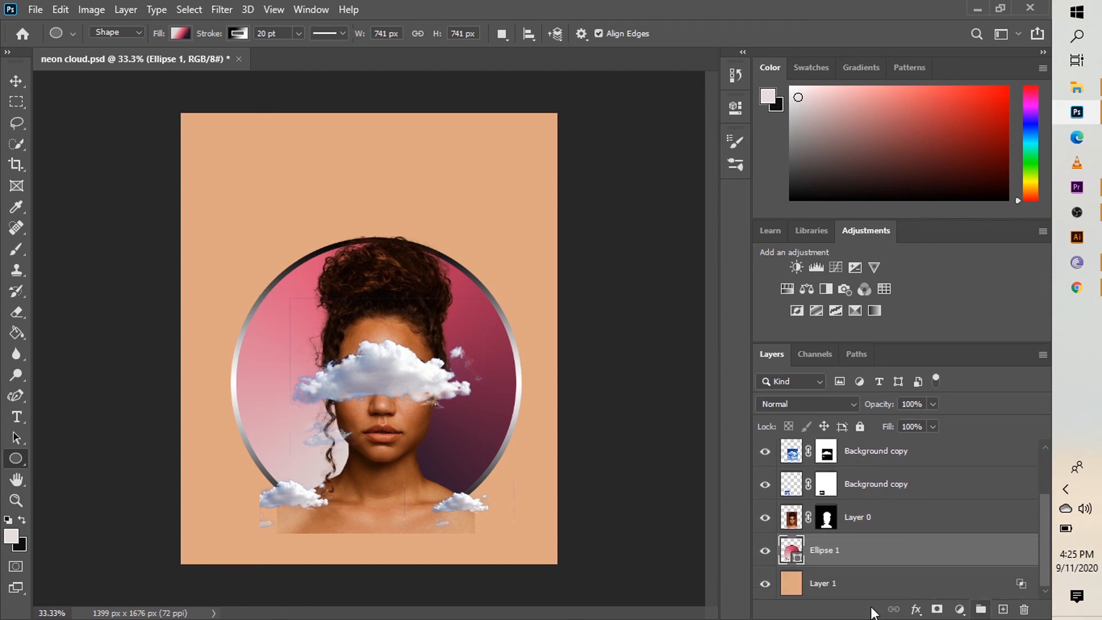
click(825, 585)
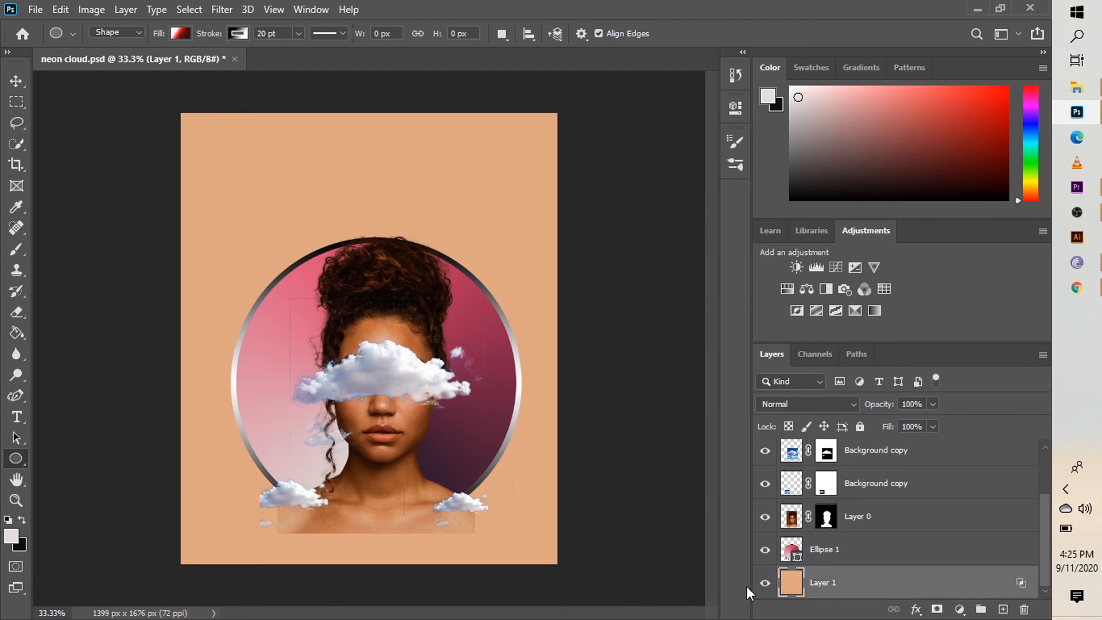
double_click(791, 587)
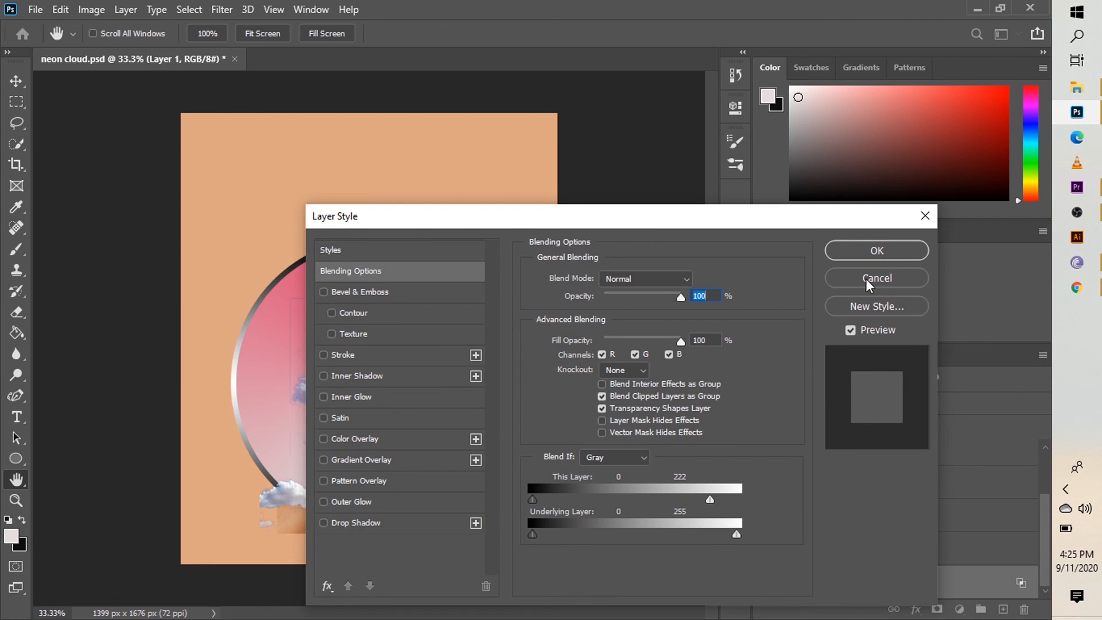
click(929, 212)
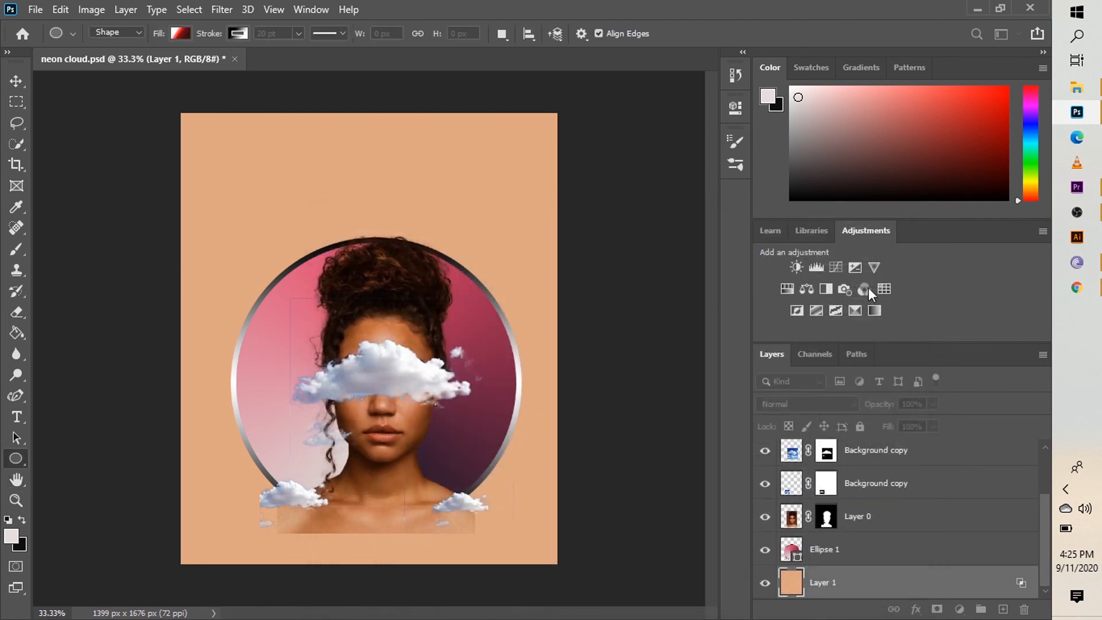
click(957, 612)
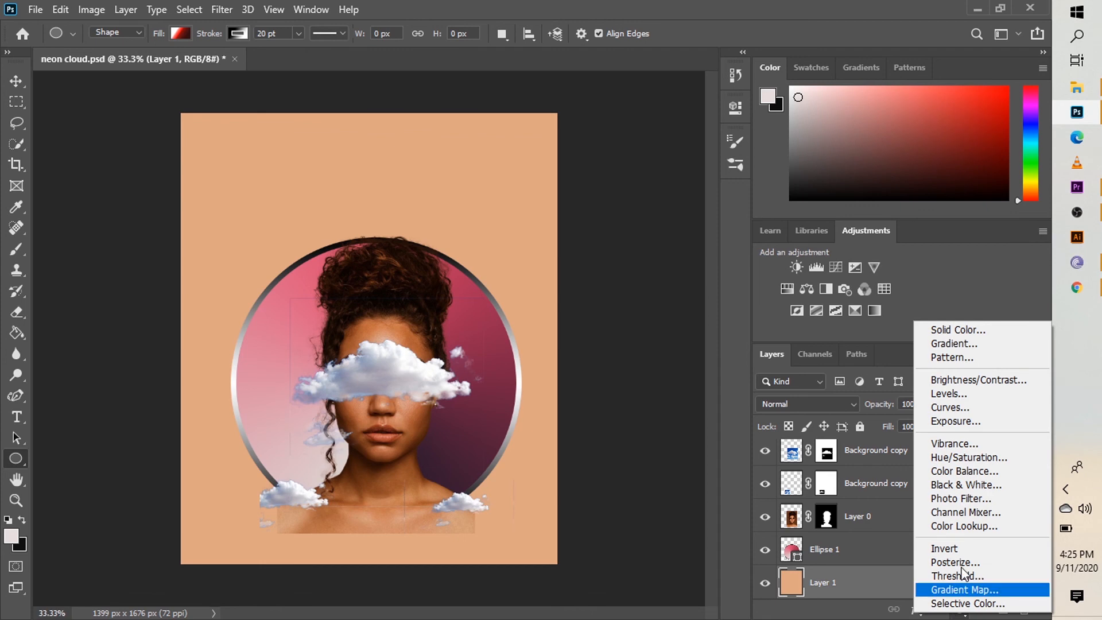
click(983, 326)
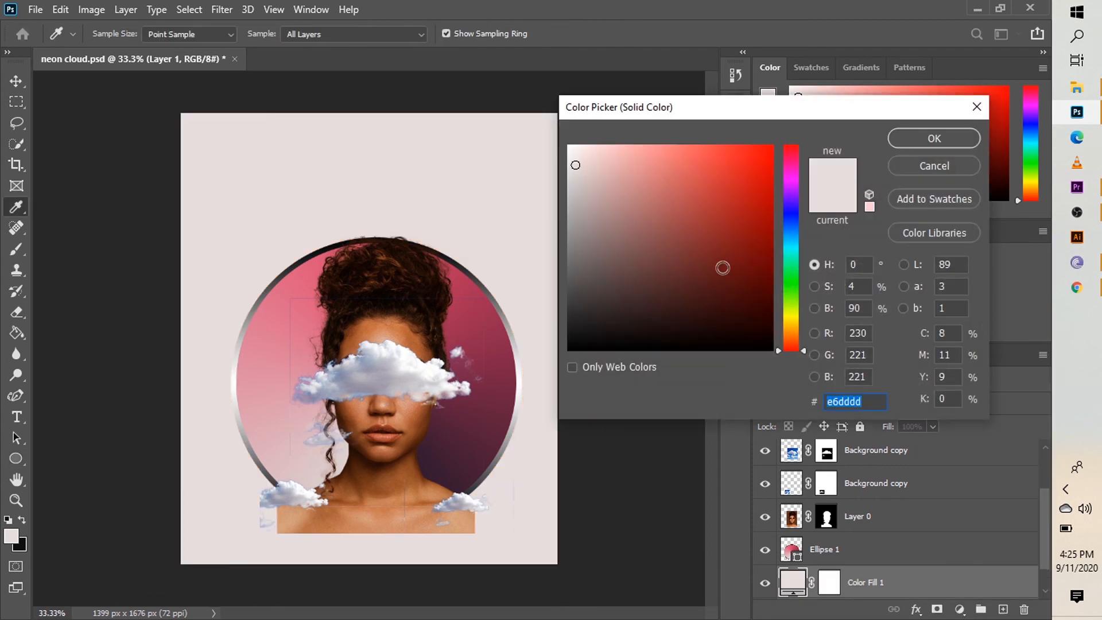
click(695, 344)
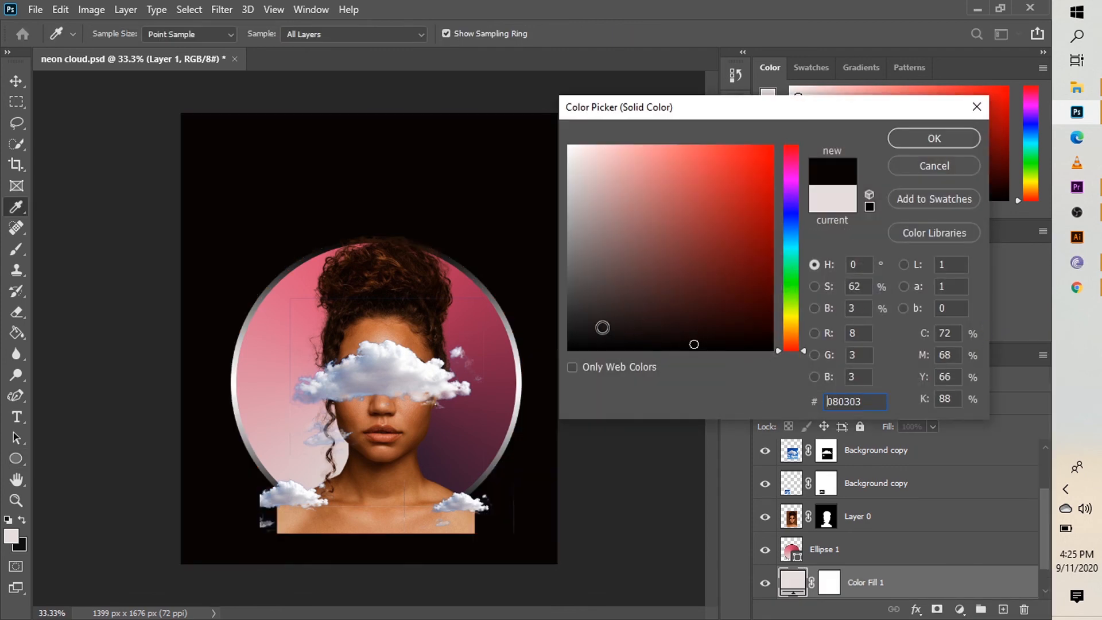
drag(603, 274, 592, 165)
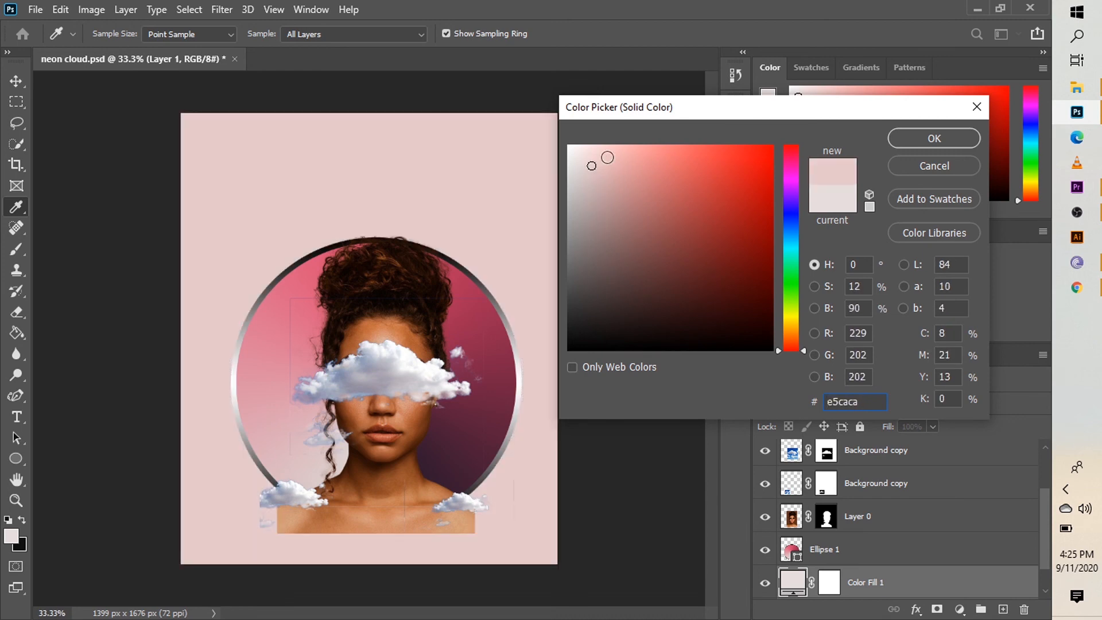
click(625, 160)
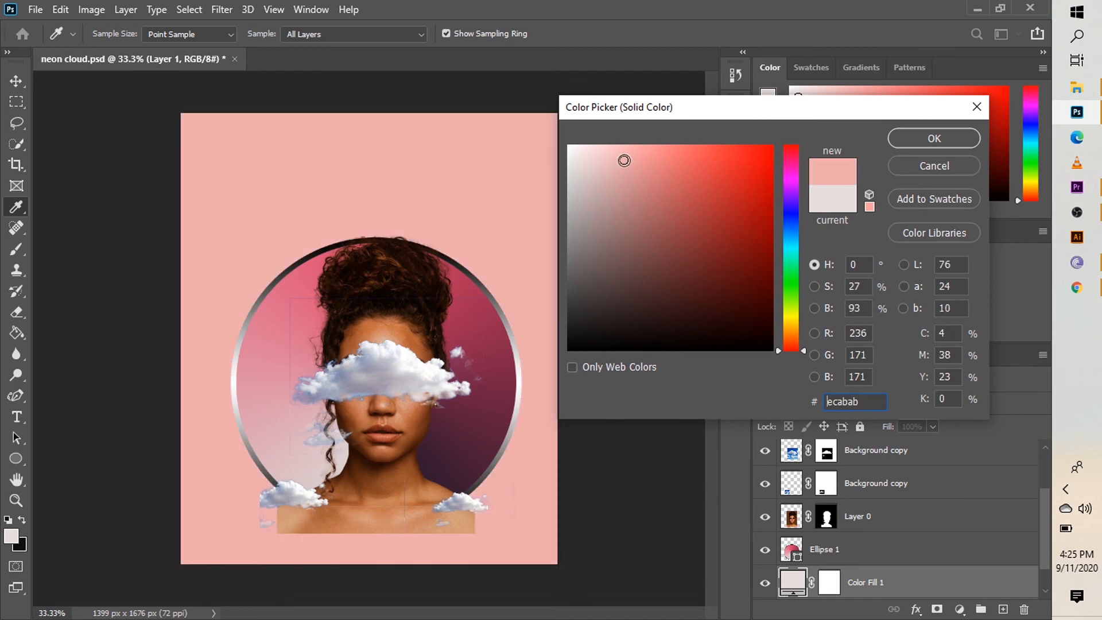
click(648, 182)
click(654, 187)
click(675, 219)
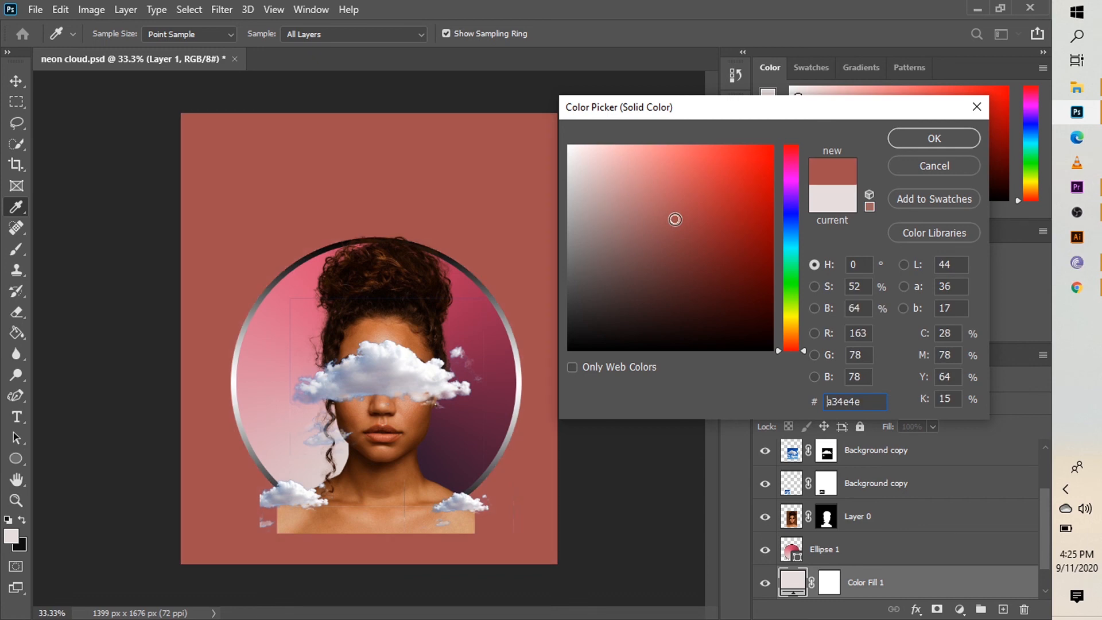
click(676, 240)
click(693, 269)
click(626, 167)
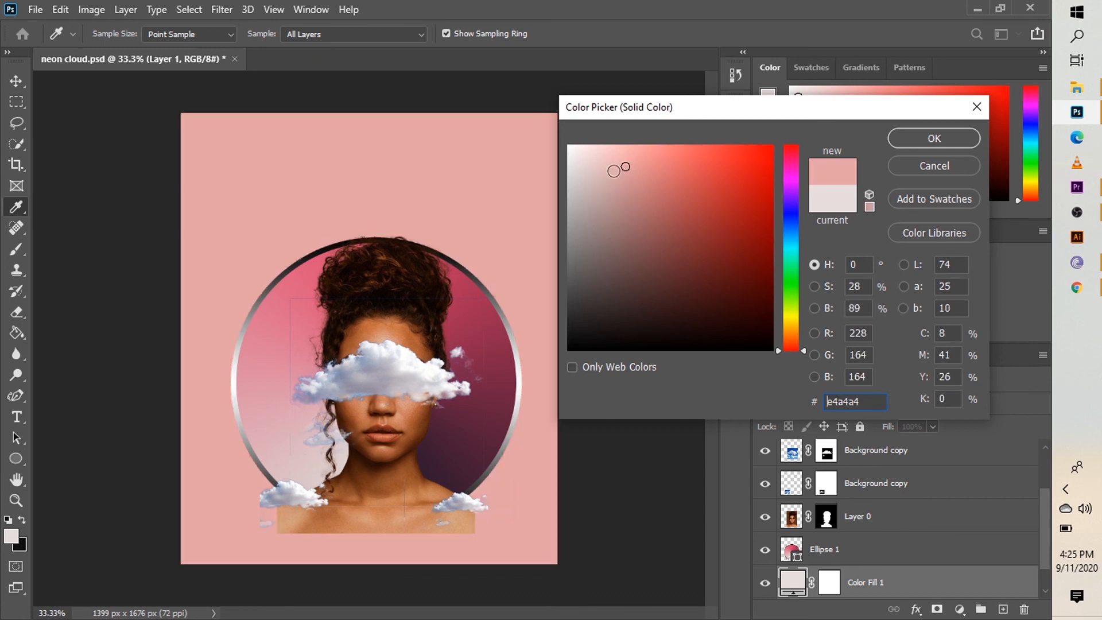
click(630, 186)
click(647, 217)
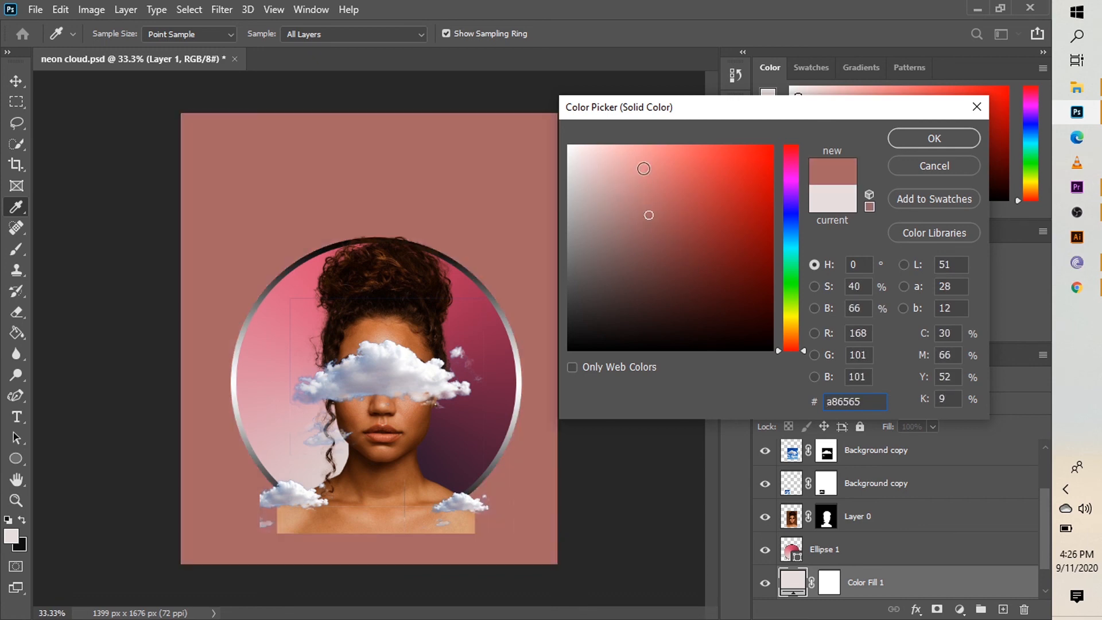
click(642, 168)
click(635, 211)
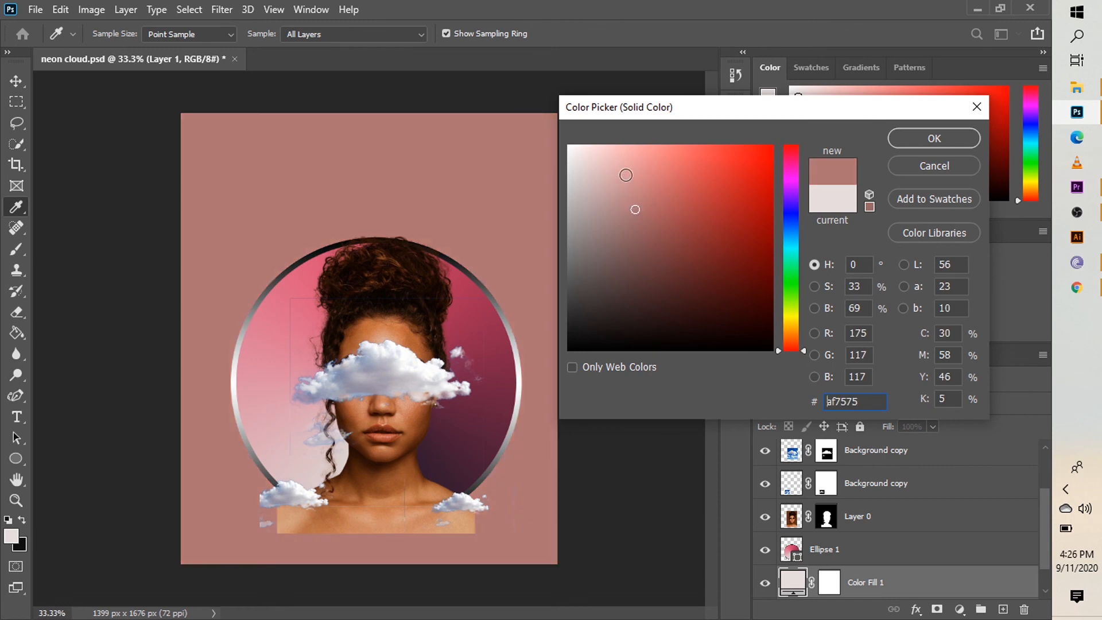
click(625, 175)
click(602, 167)
click(626, 163)
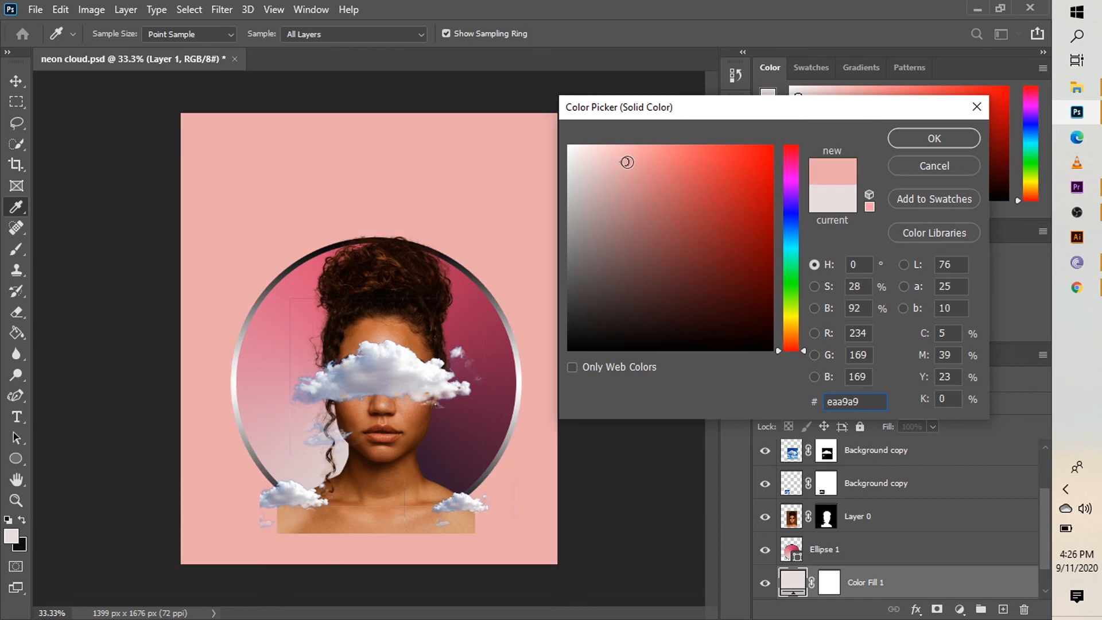
click(977, 108)
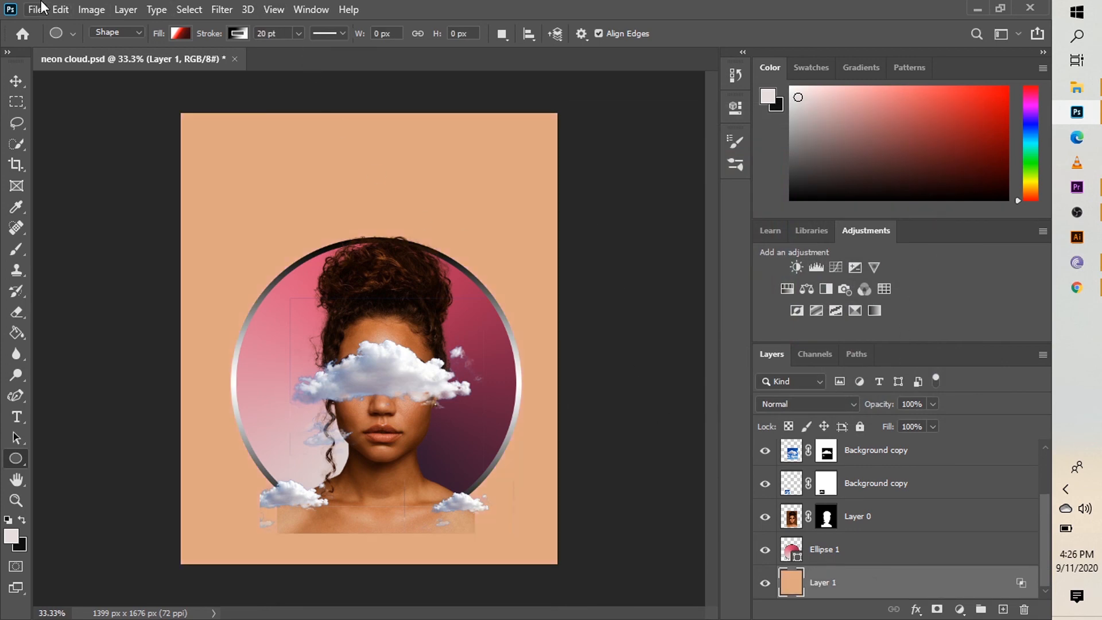
Fill the peach background layer with a solid brown chosen as a custom fill colour, trying several shades along the way.
click(60, 9)
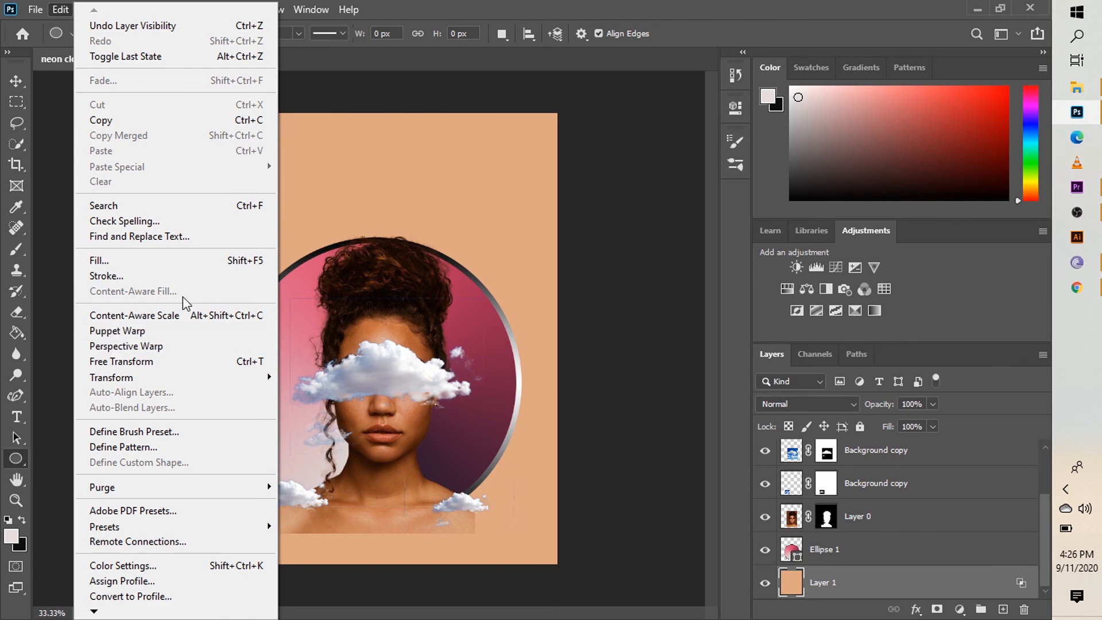
click(219, 261)
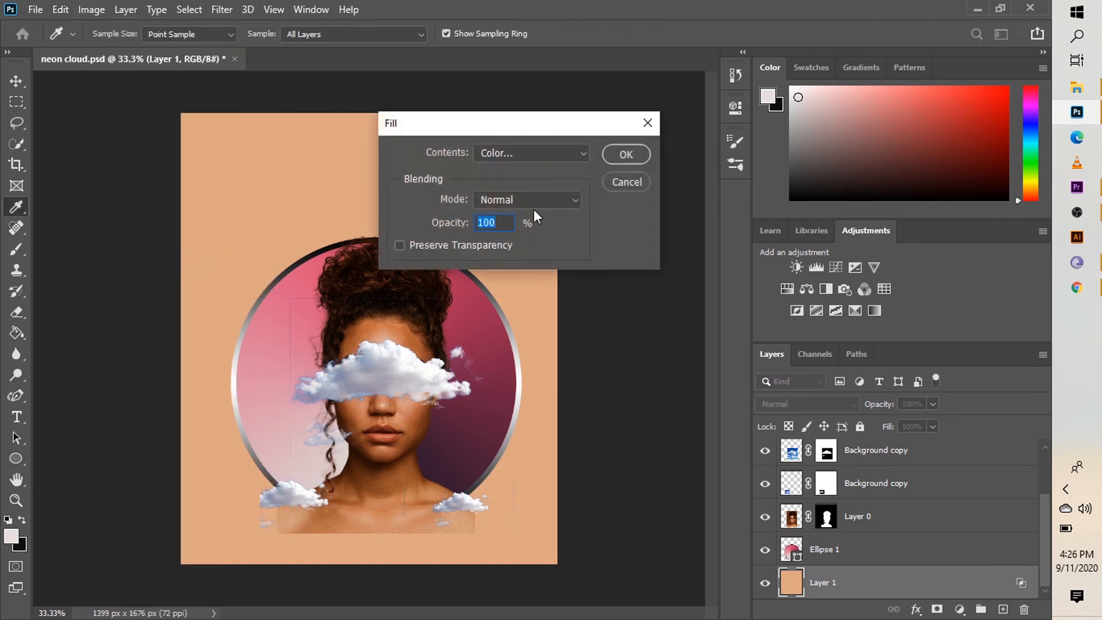
click(567, 159)
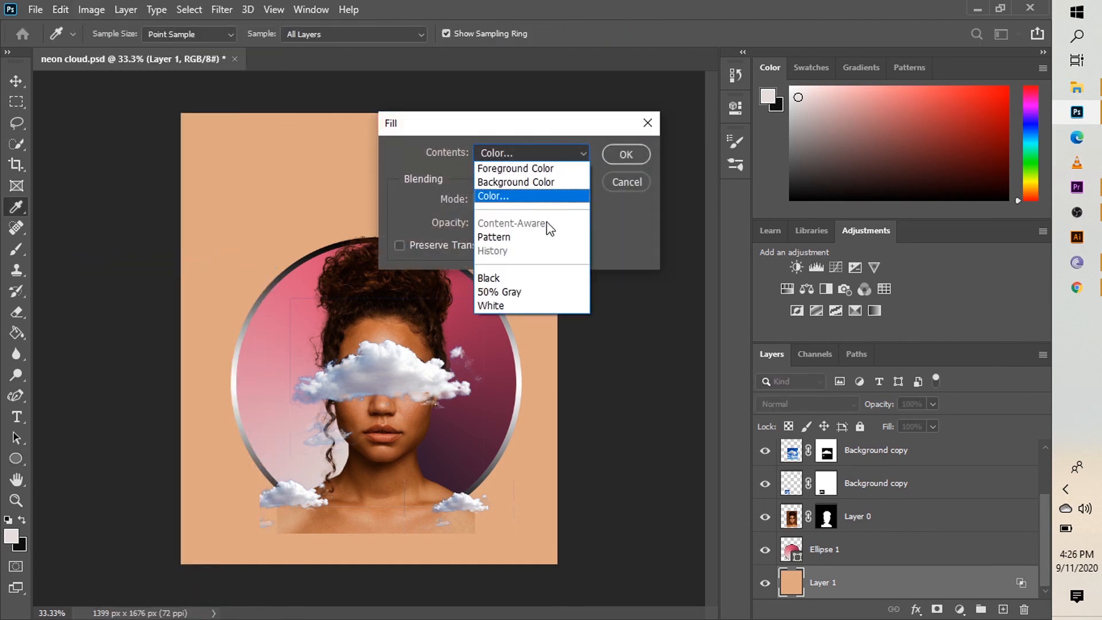
click(553, 197)
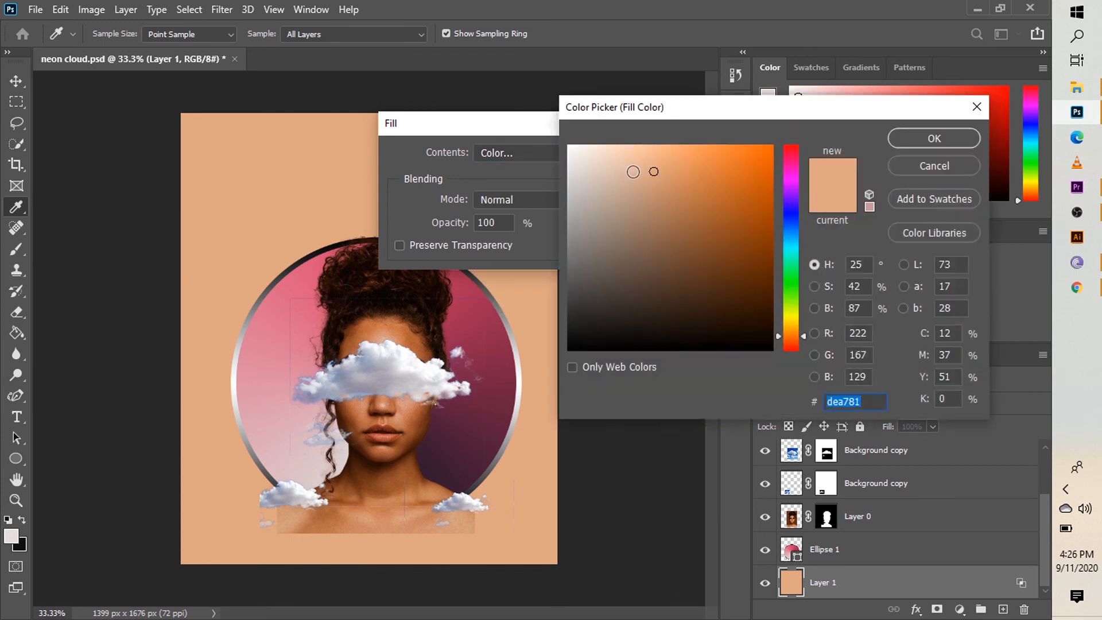
click(634, 172)
drag(641, 205, 717, 185)
click(617, 290)
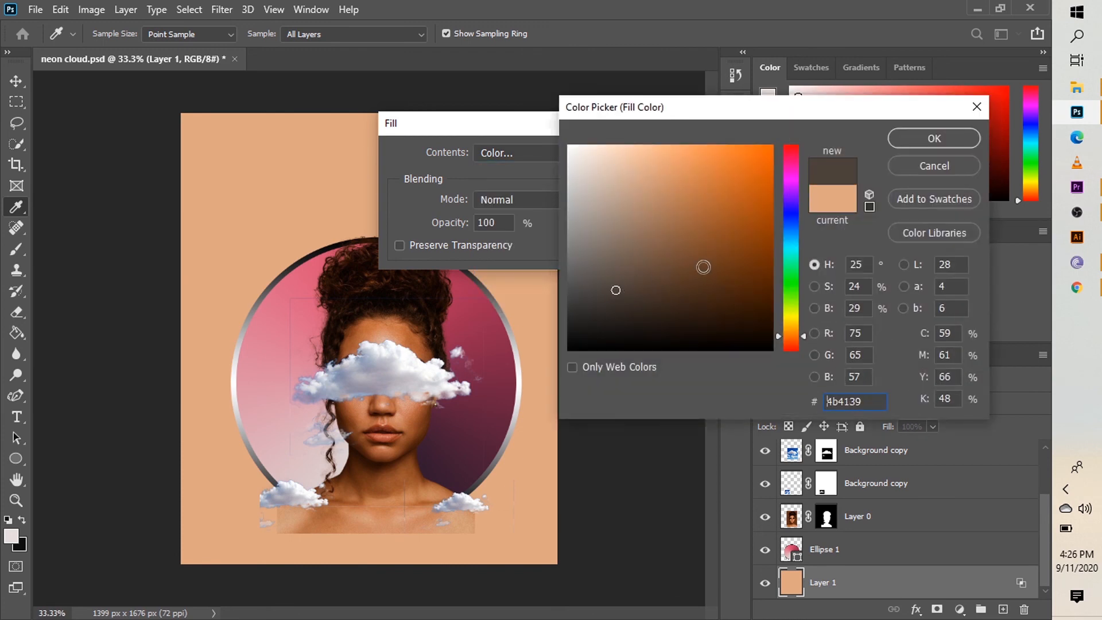
click(605, 249)
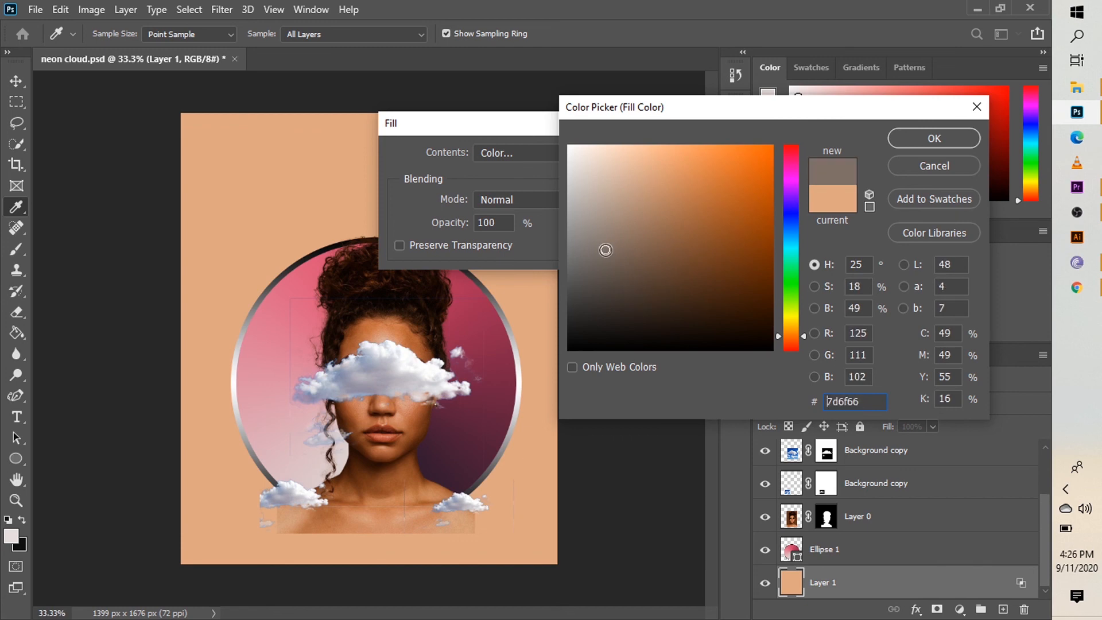
click(609, 227)
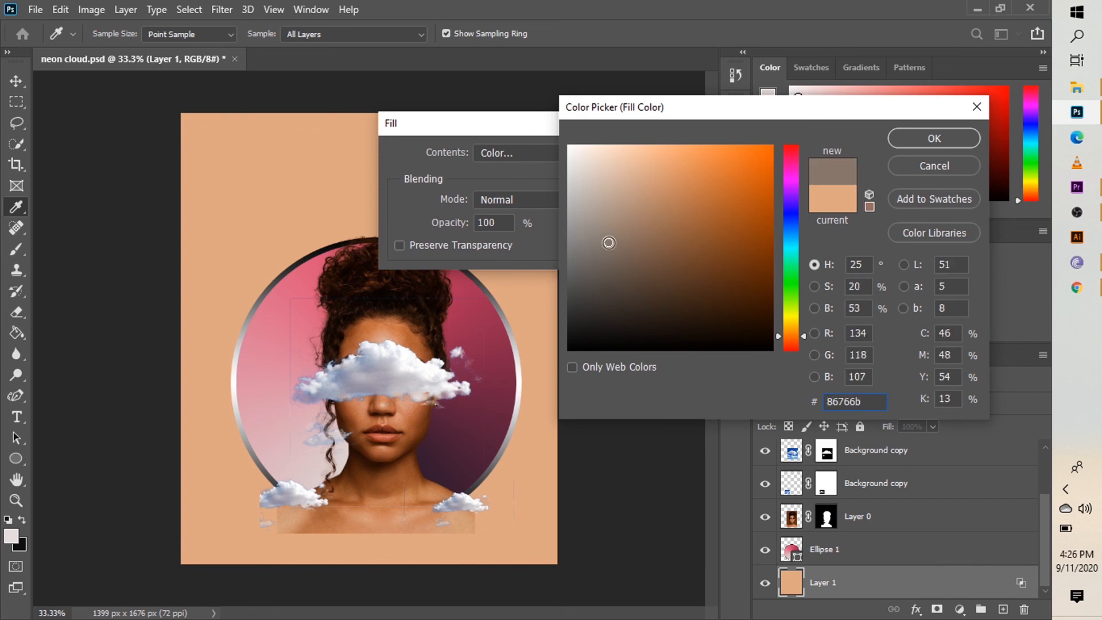
click(612, 211)
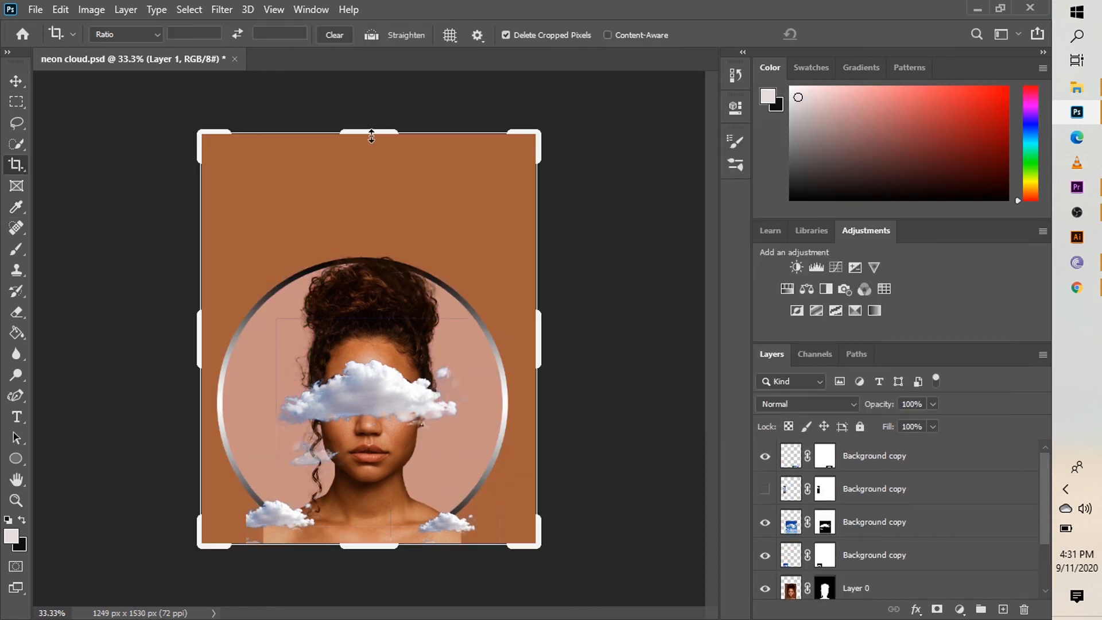
Extend the canvas upward to 1249 x 1638 px and fill the empty strip above the artwork to match the brown background.
drag(371, 137, 371, 122)
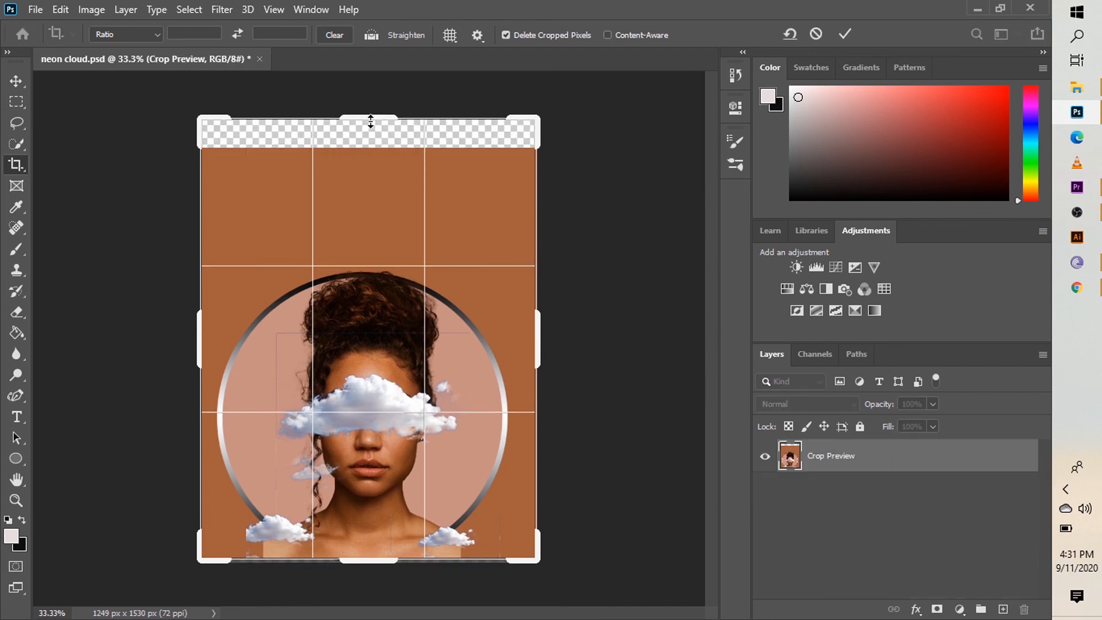
key(Return)
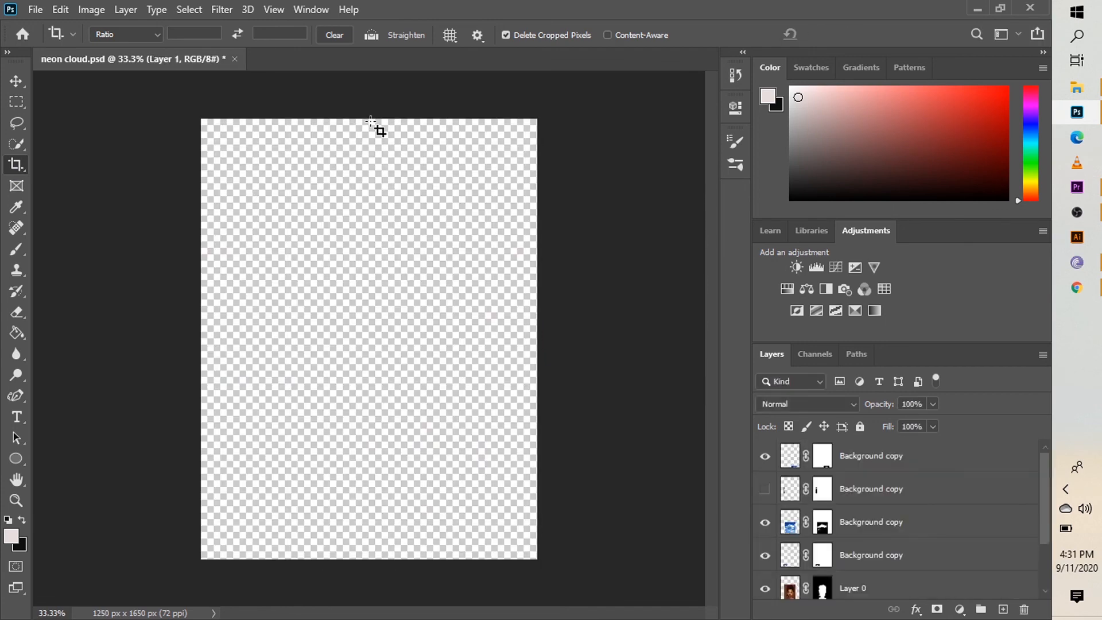
click(20, 98)
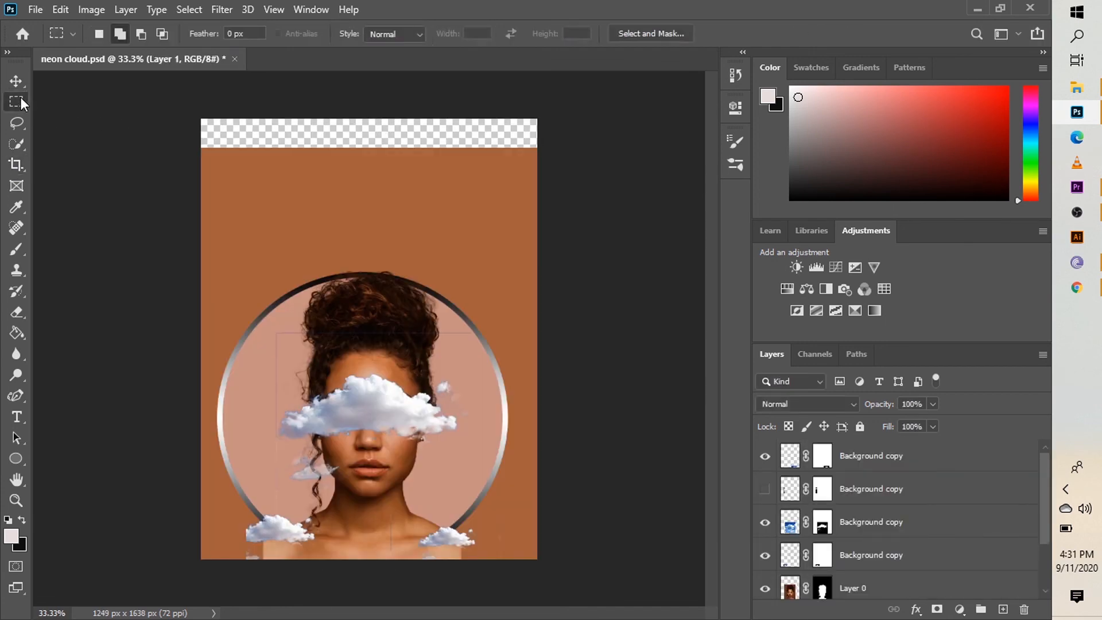
drag(203, 118, 541, 158)
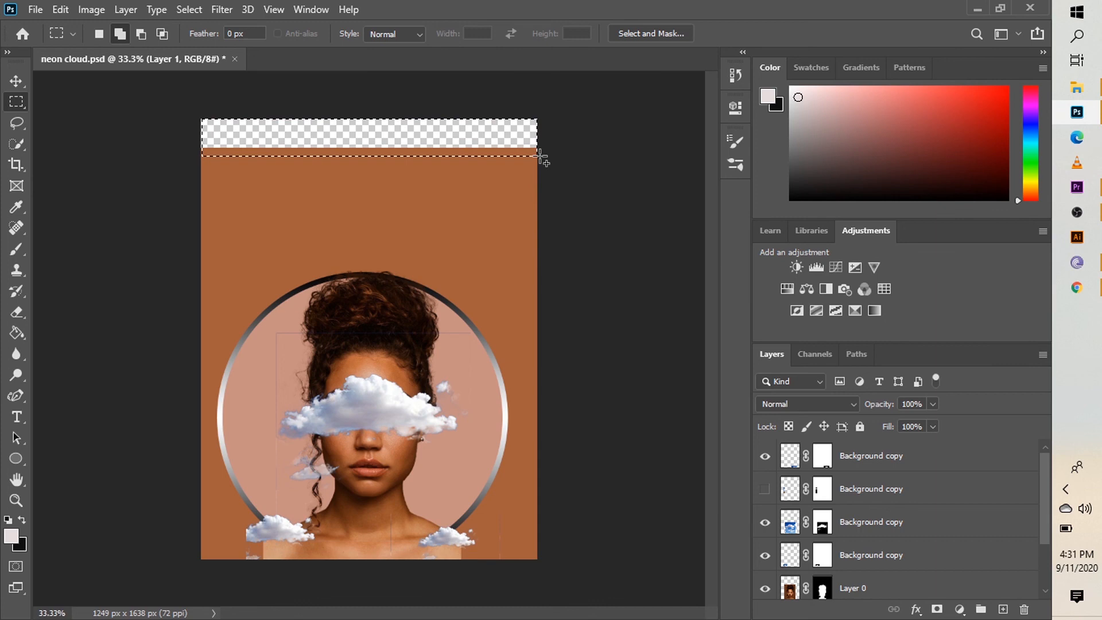
right_click(492, 144)
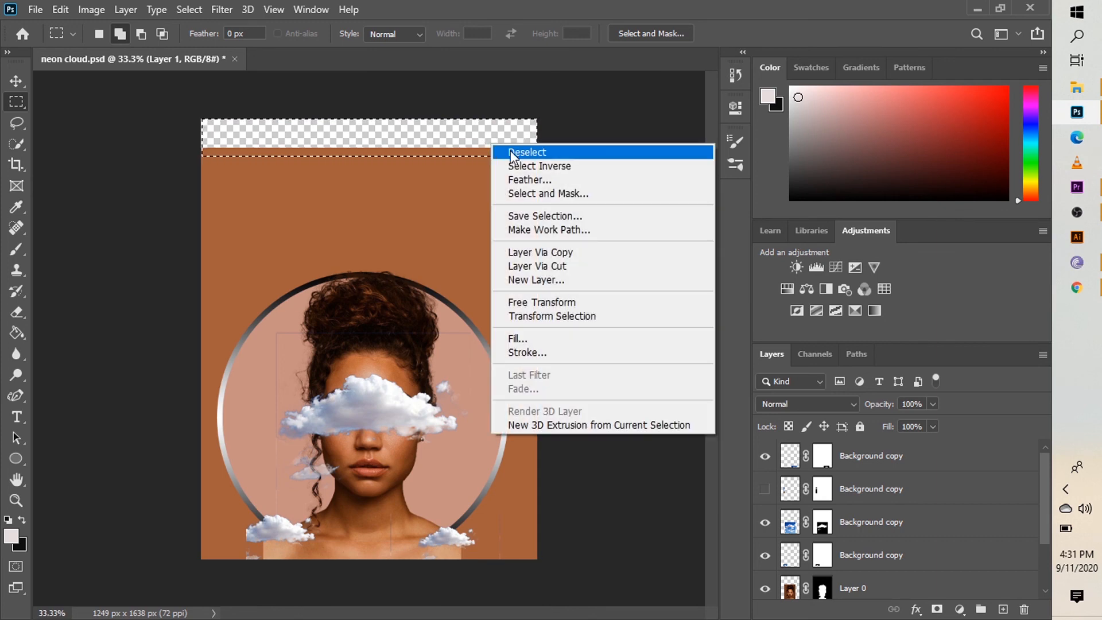
click(569, 339)
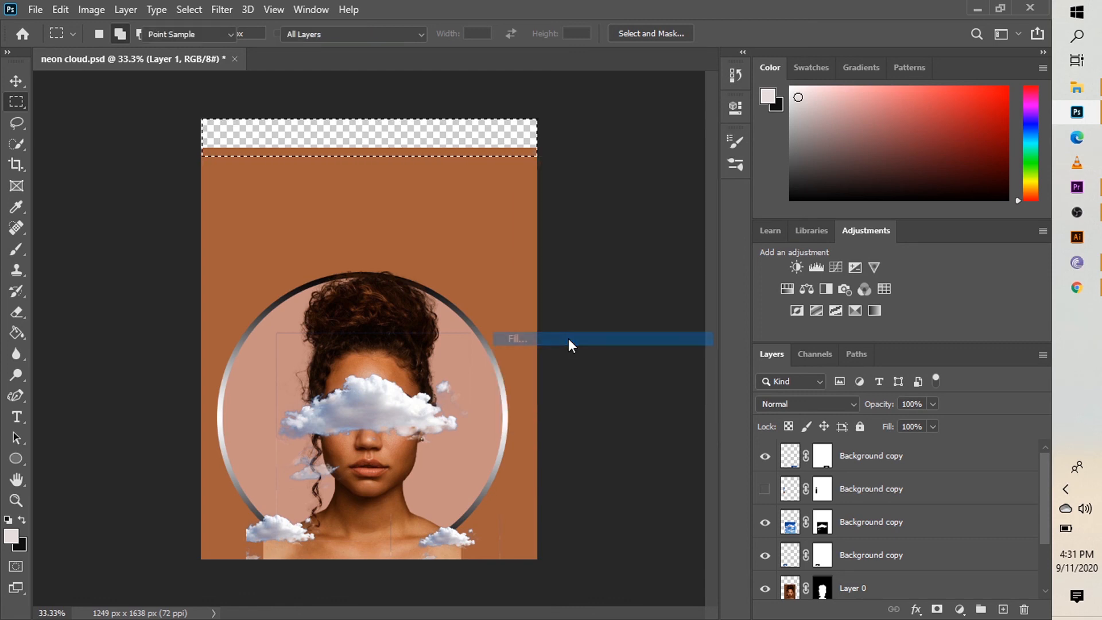
click(552, 153)
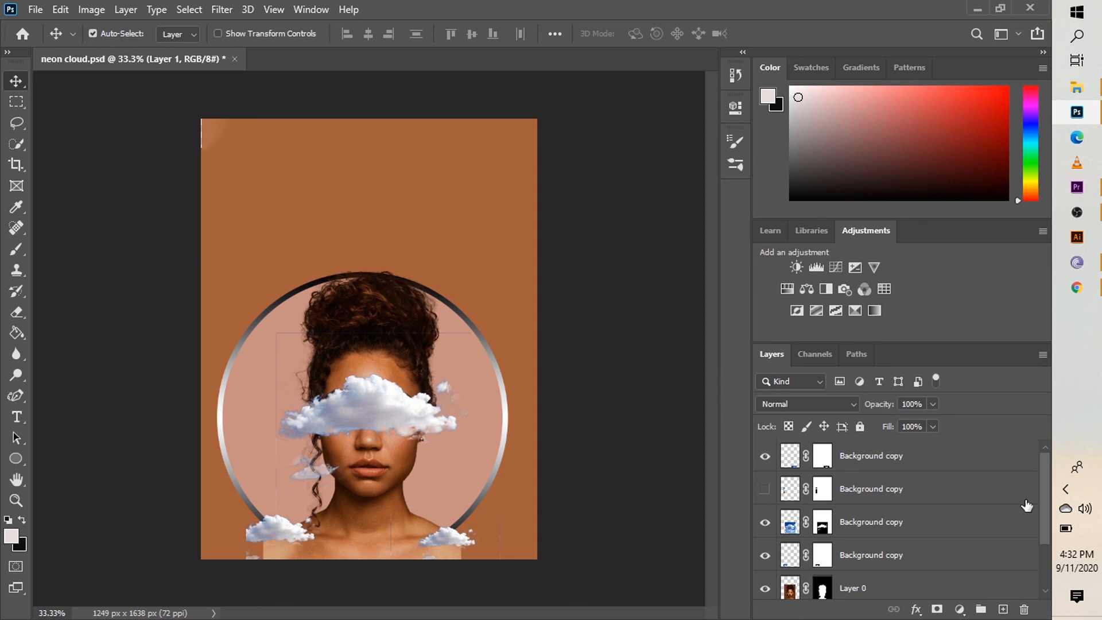
Open the ellipse's gradient fill settings and apply the Reds preset running from red to blue-purple.
drag(1042, 513, 1043, 564)
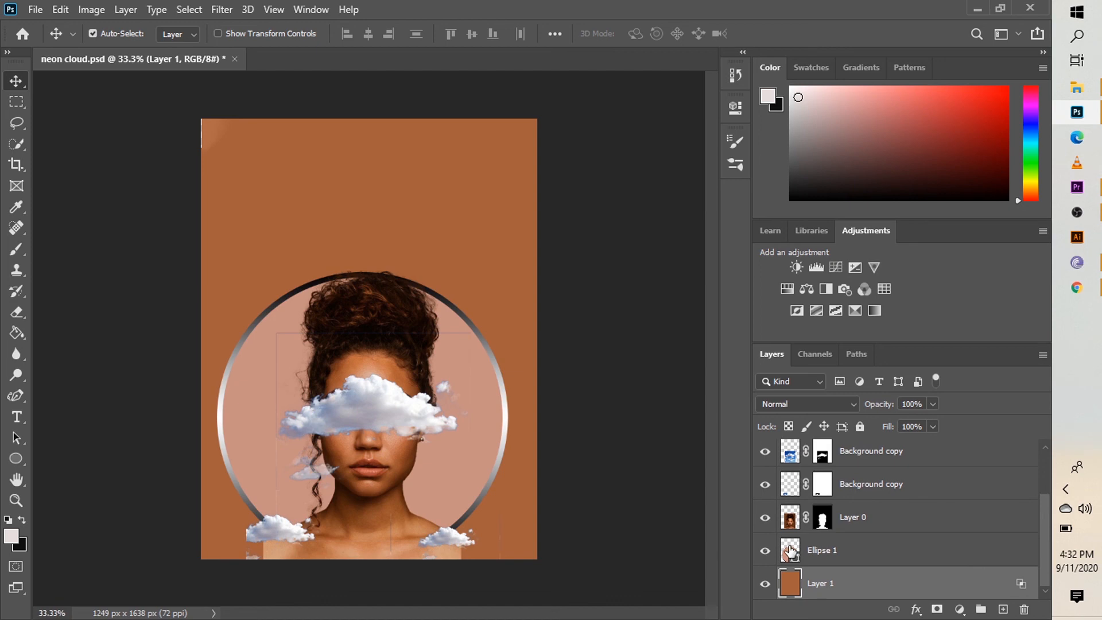
double_click(792, 551)
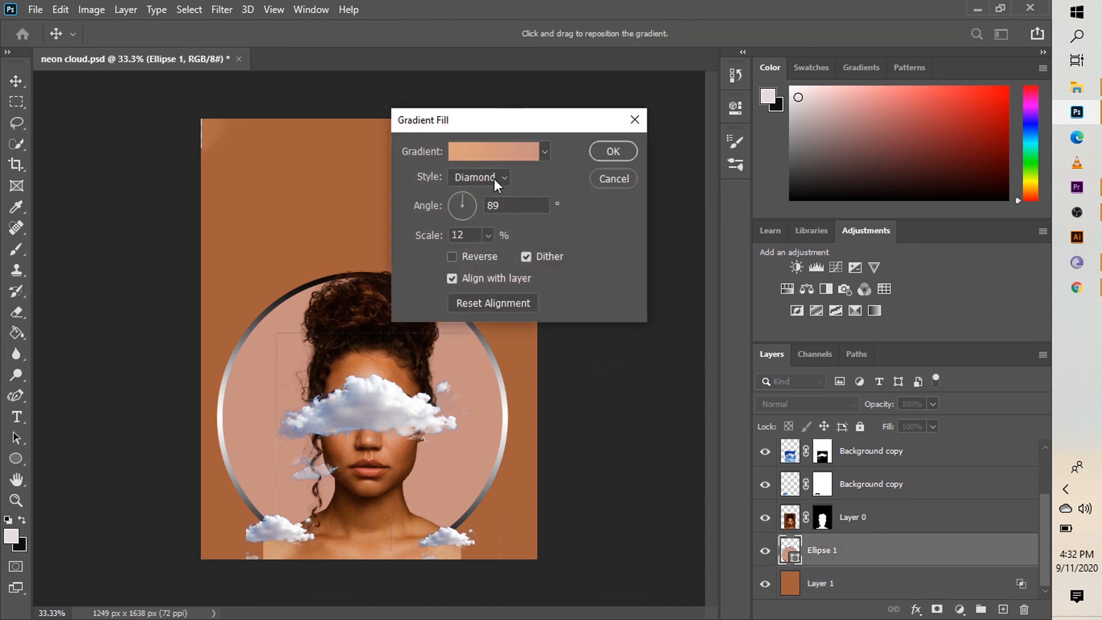
click(549, 151)
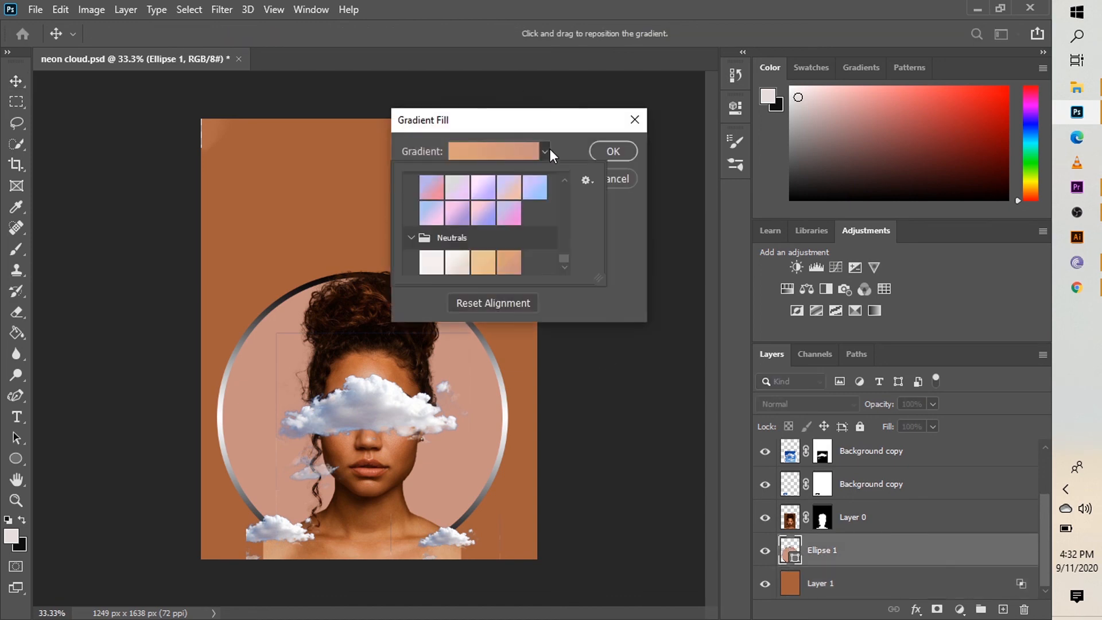
click(447, 265)
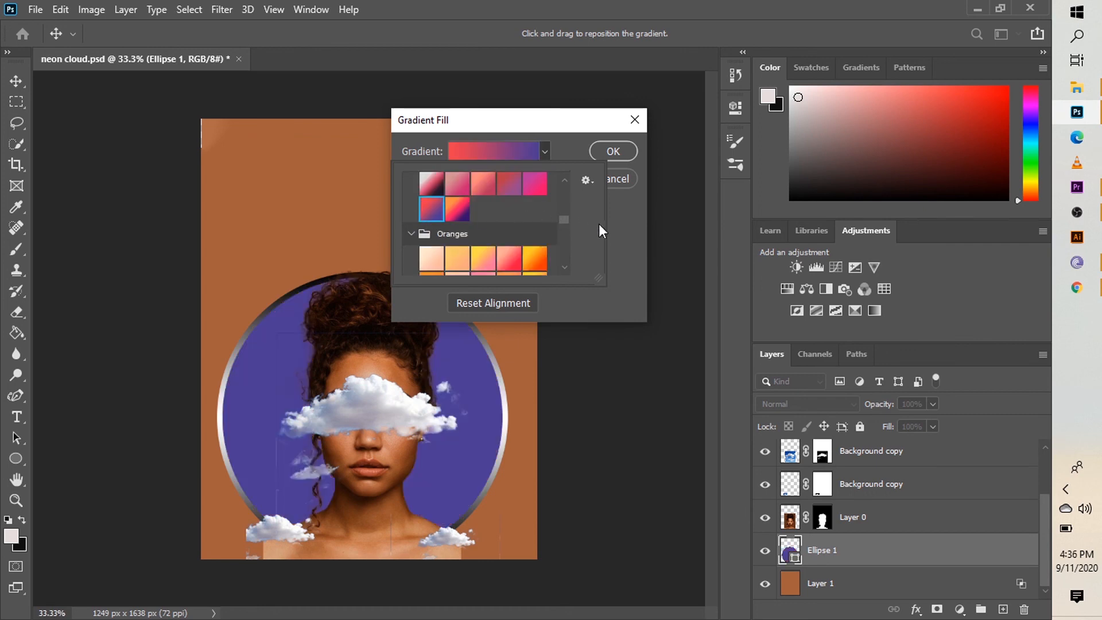
click(615, 229)
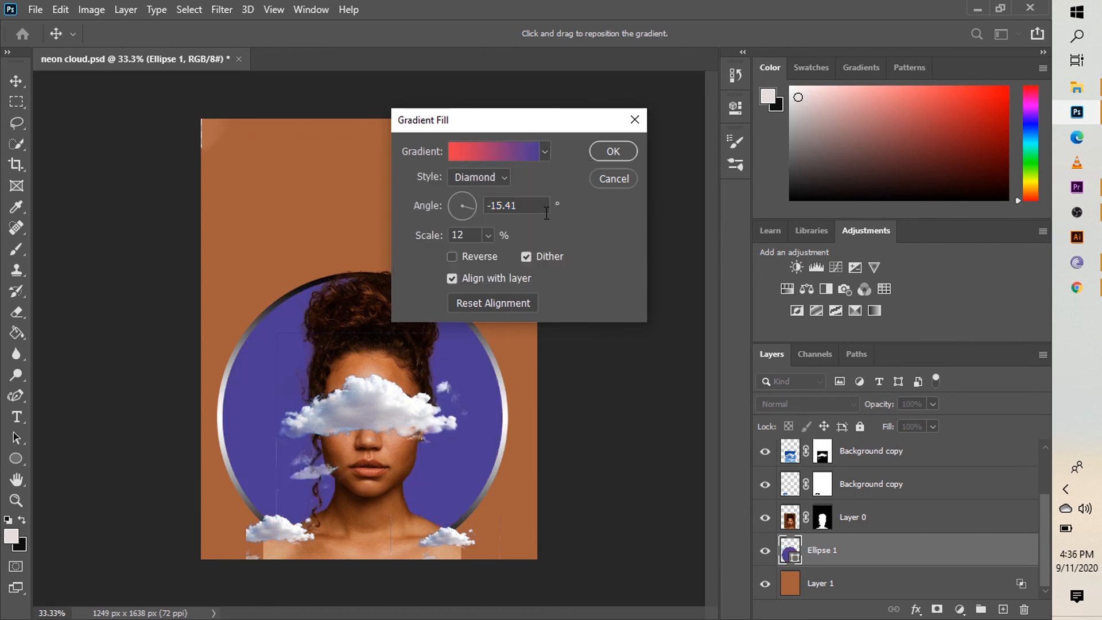
Set the ellipse gradient's angle to 124.7° and its style to Linear.
drag(467, 205, 453, 191)
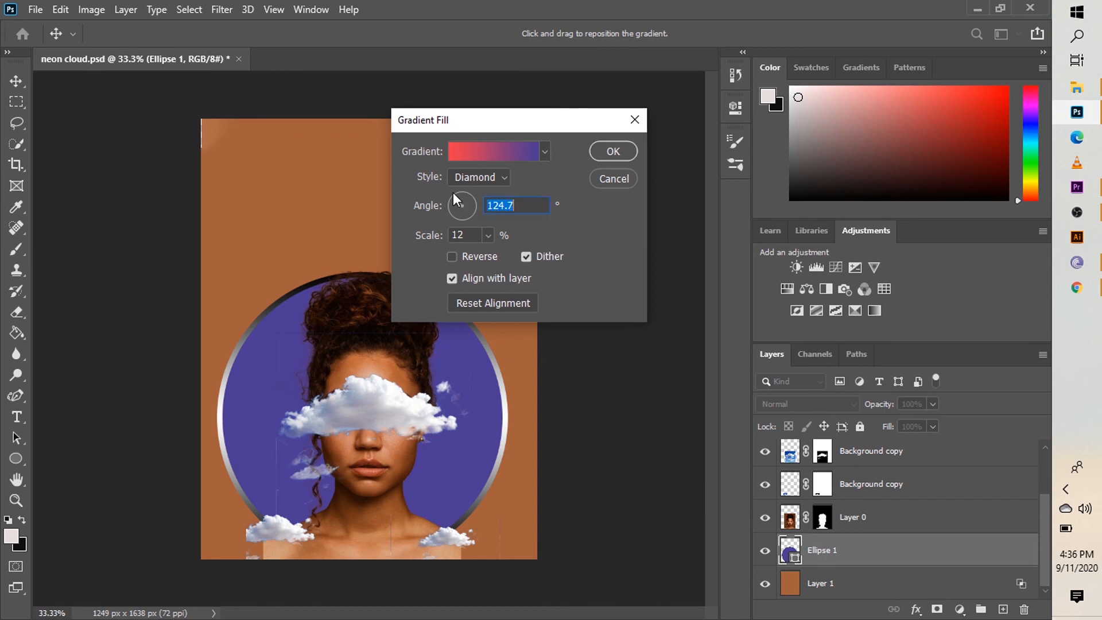
click(502, 178)
click(498, 191)
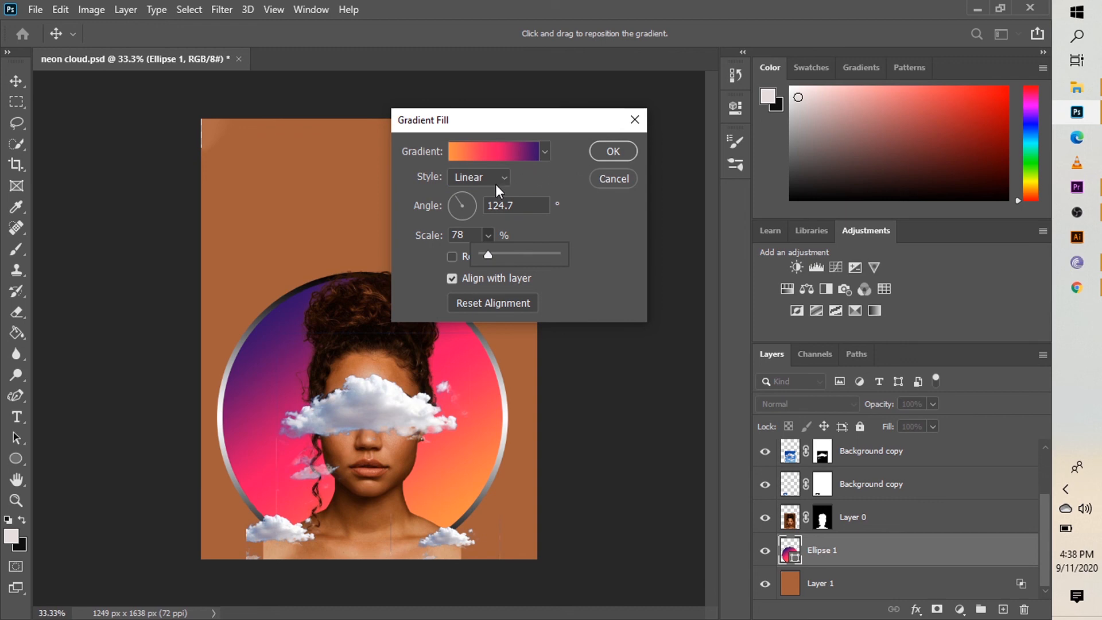
Change the ellipse gradient's style to Radial with a scale of 95% and apply the fill.
click(498, 183)
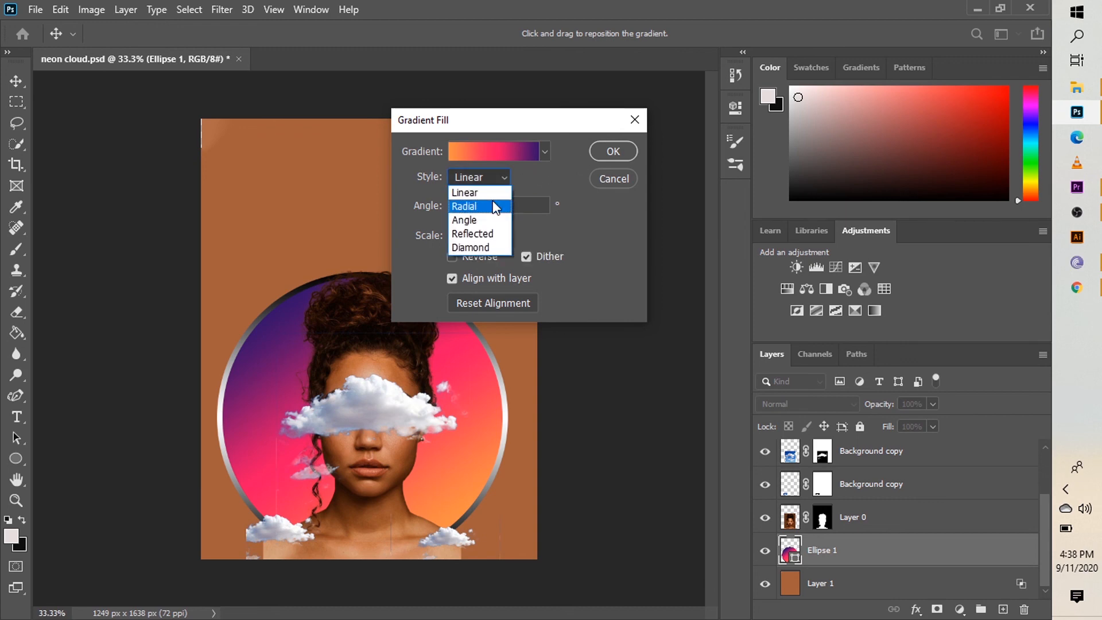
click(493, 201)
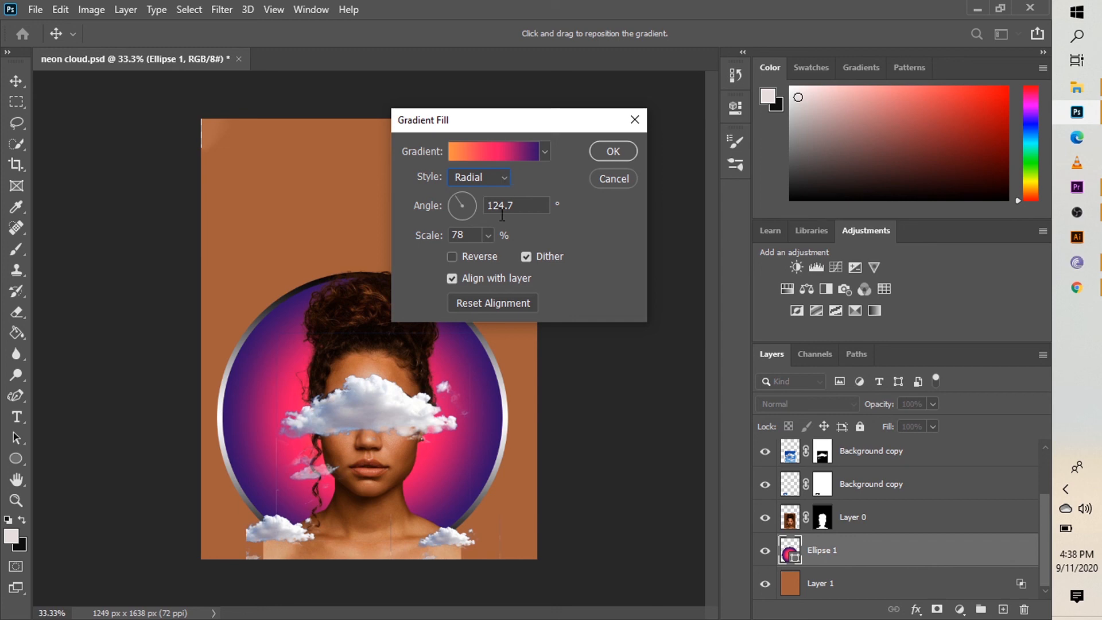
click(489, 235)
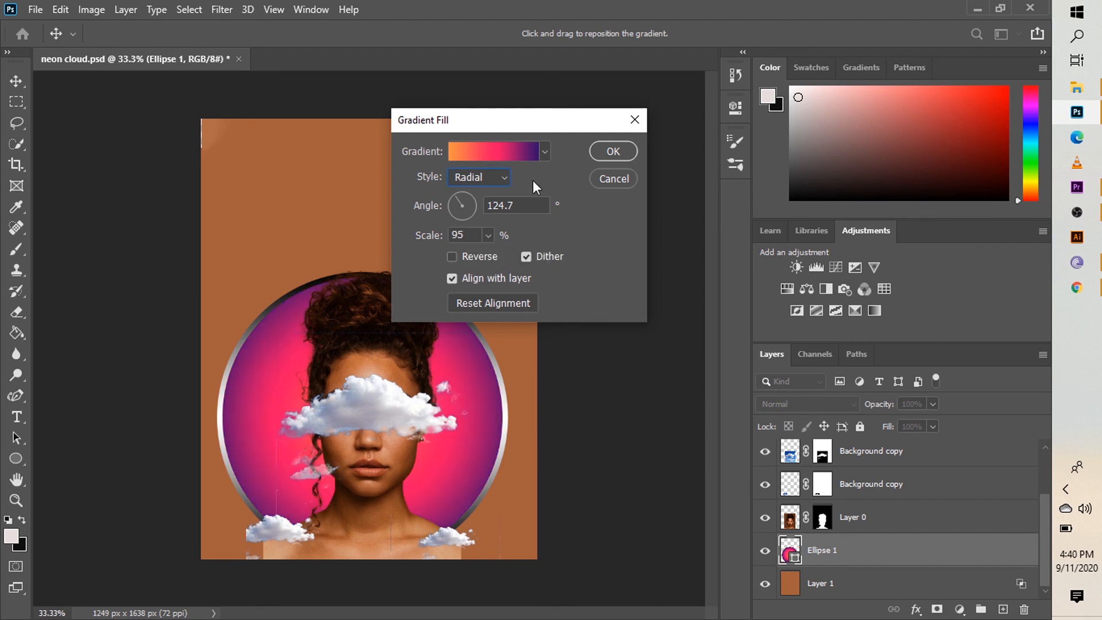
click(615, 152)
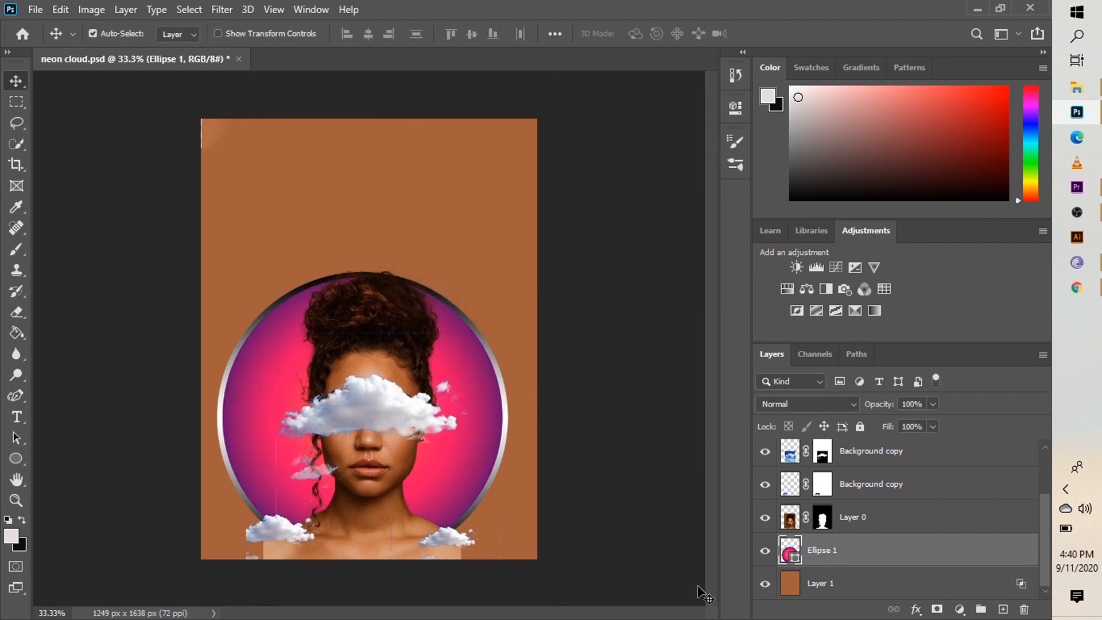